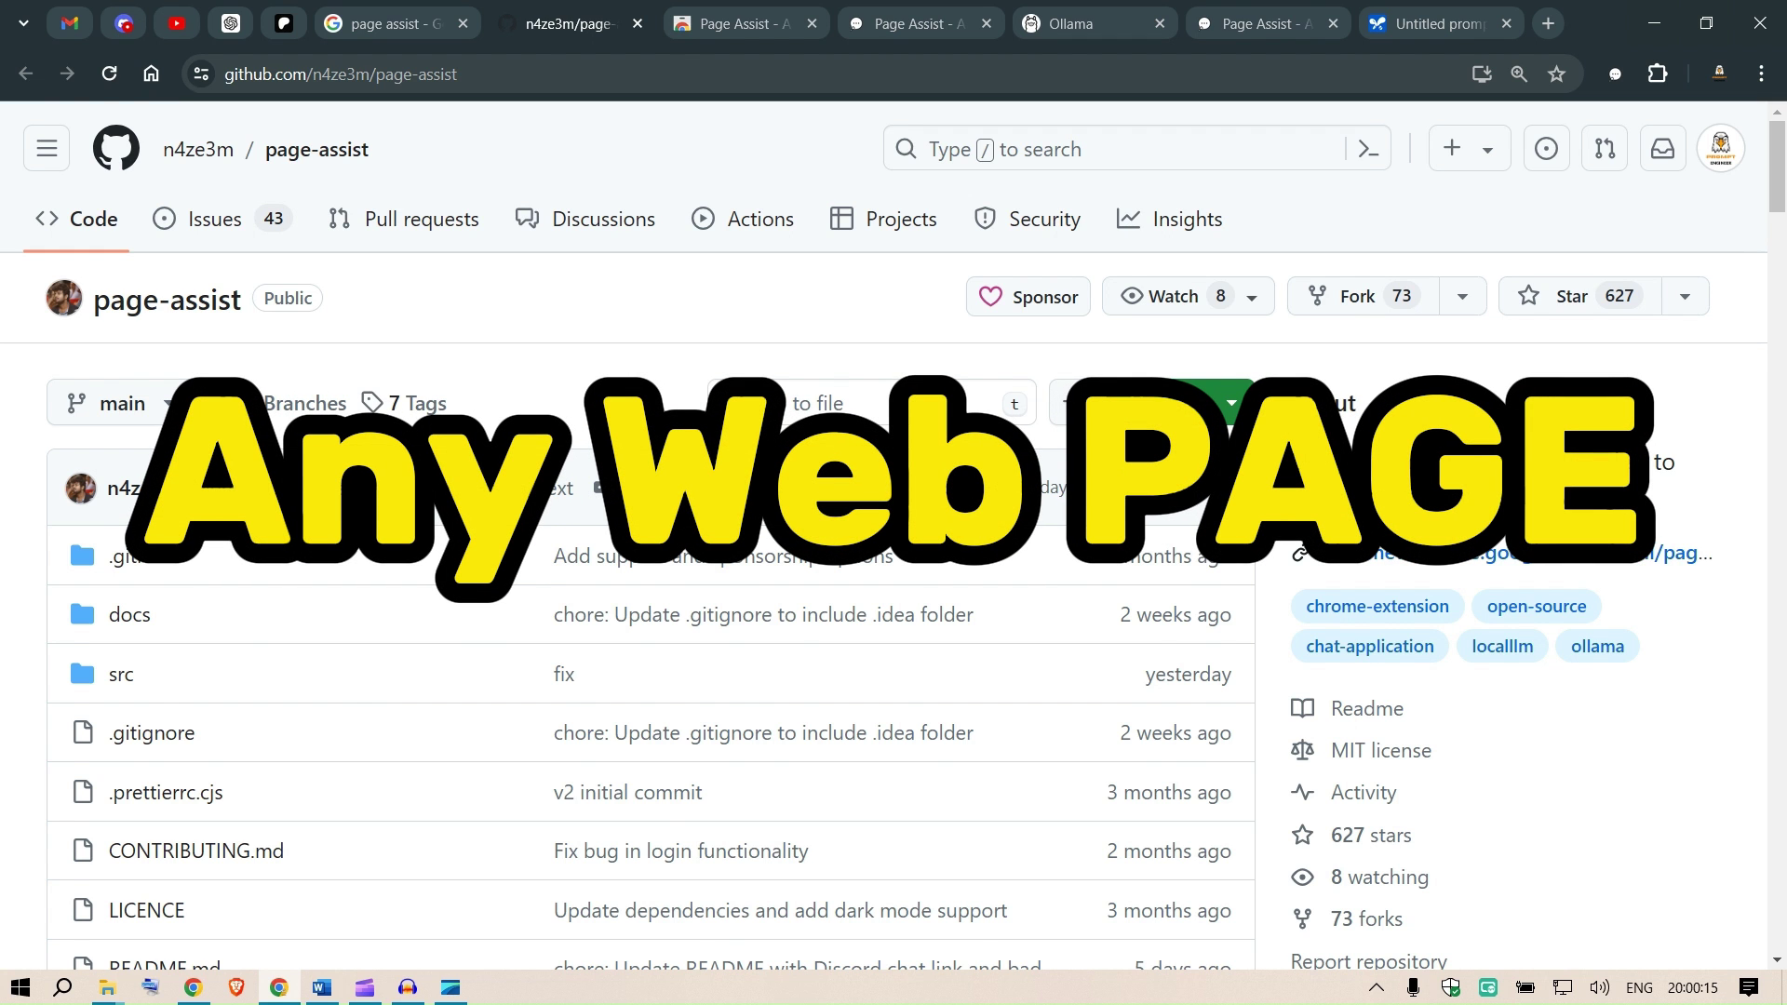
- Find the Features section of the page-assist README and highlight the Web UI description
{"action": "scroll", "coordinate": [843, 431], "scroll_direction": "down", "scroll_amount": 15}
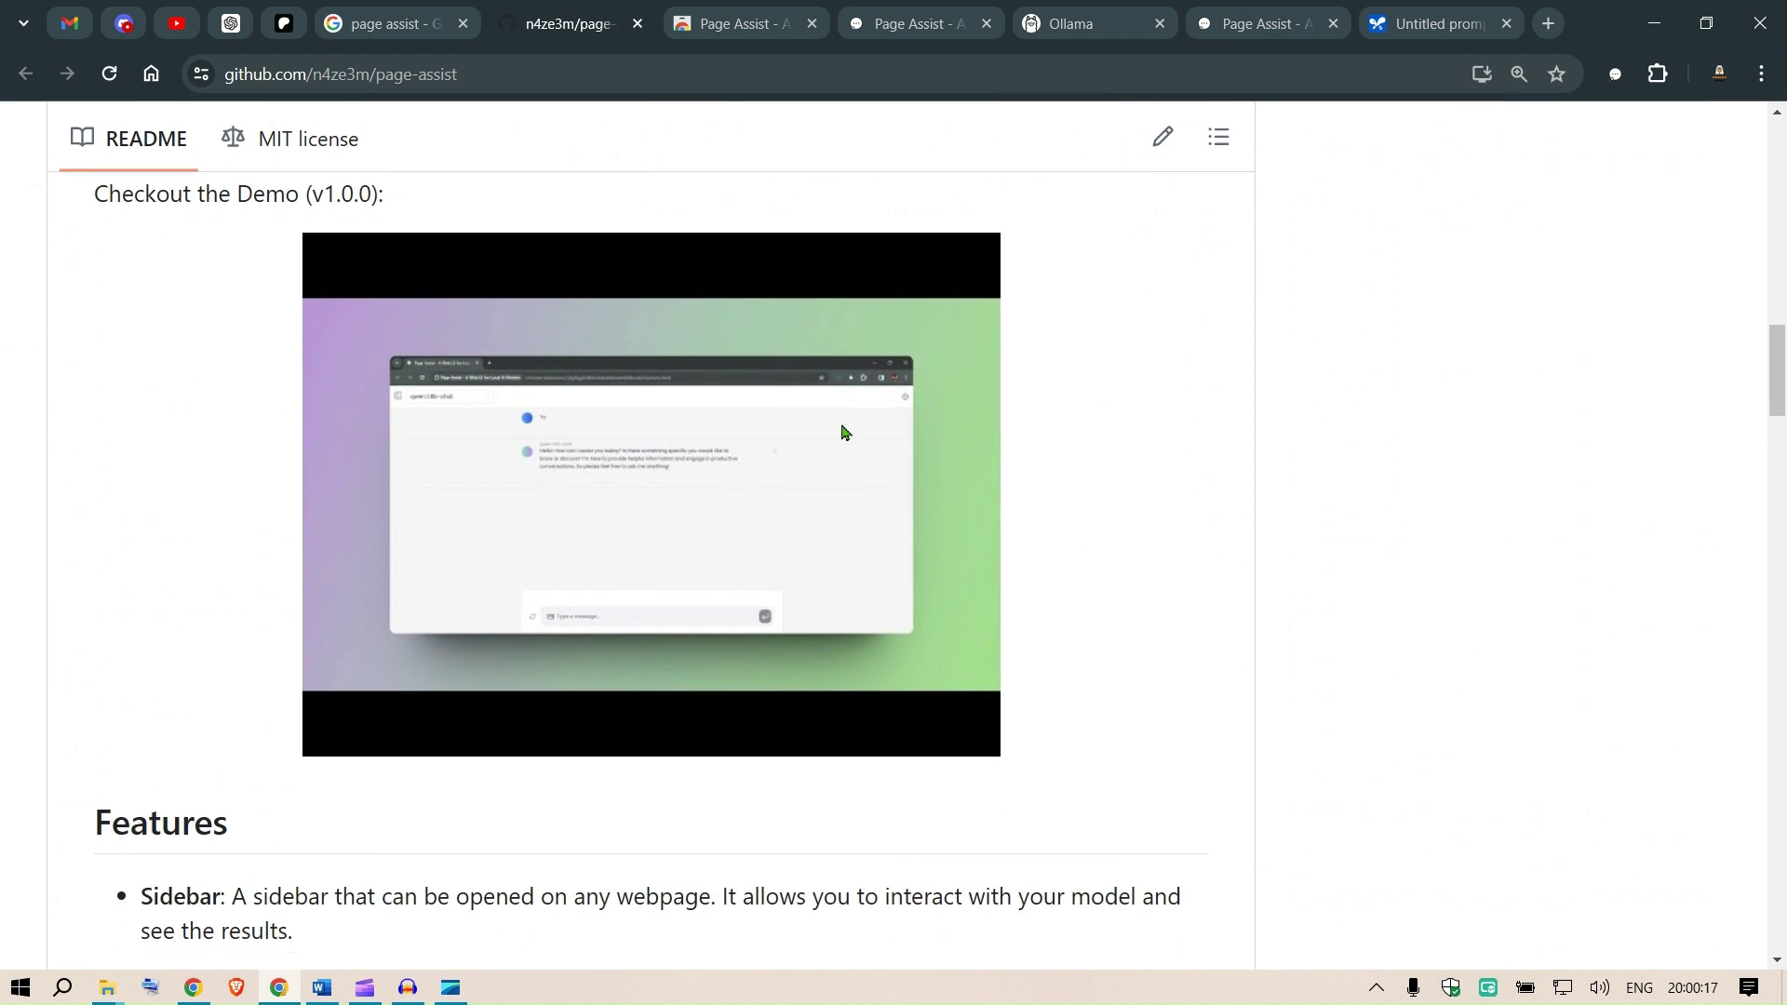
{"action": "scroll", "coordinate": [842, 431], "scroll_direction": "down", "scroll_amount": 5}
{"action": "triple_click", "coordinate": [140, 475]}
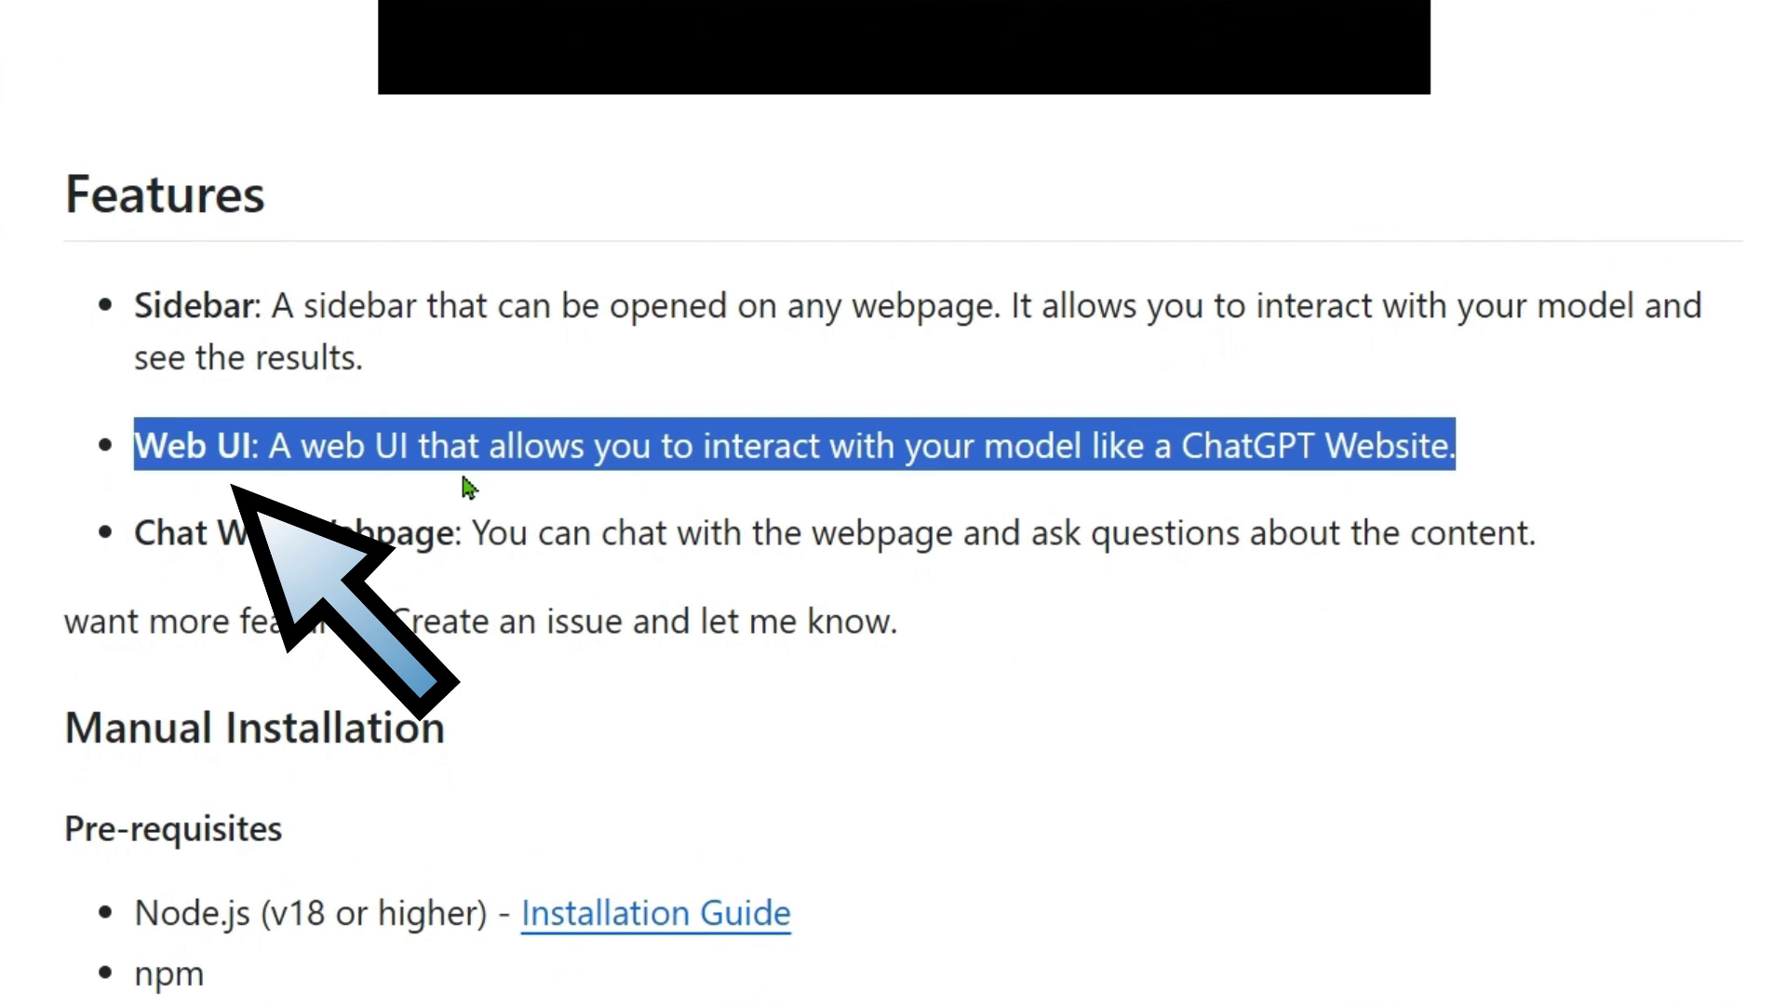
{"action": "left_click", "coordinate": [784, 475]}
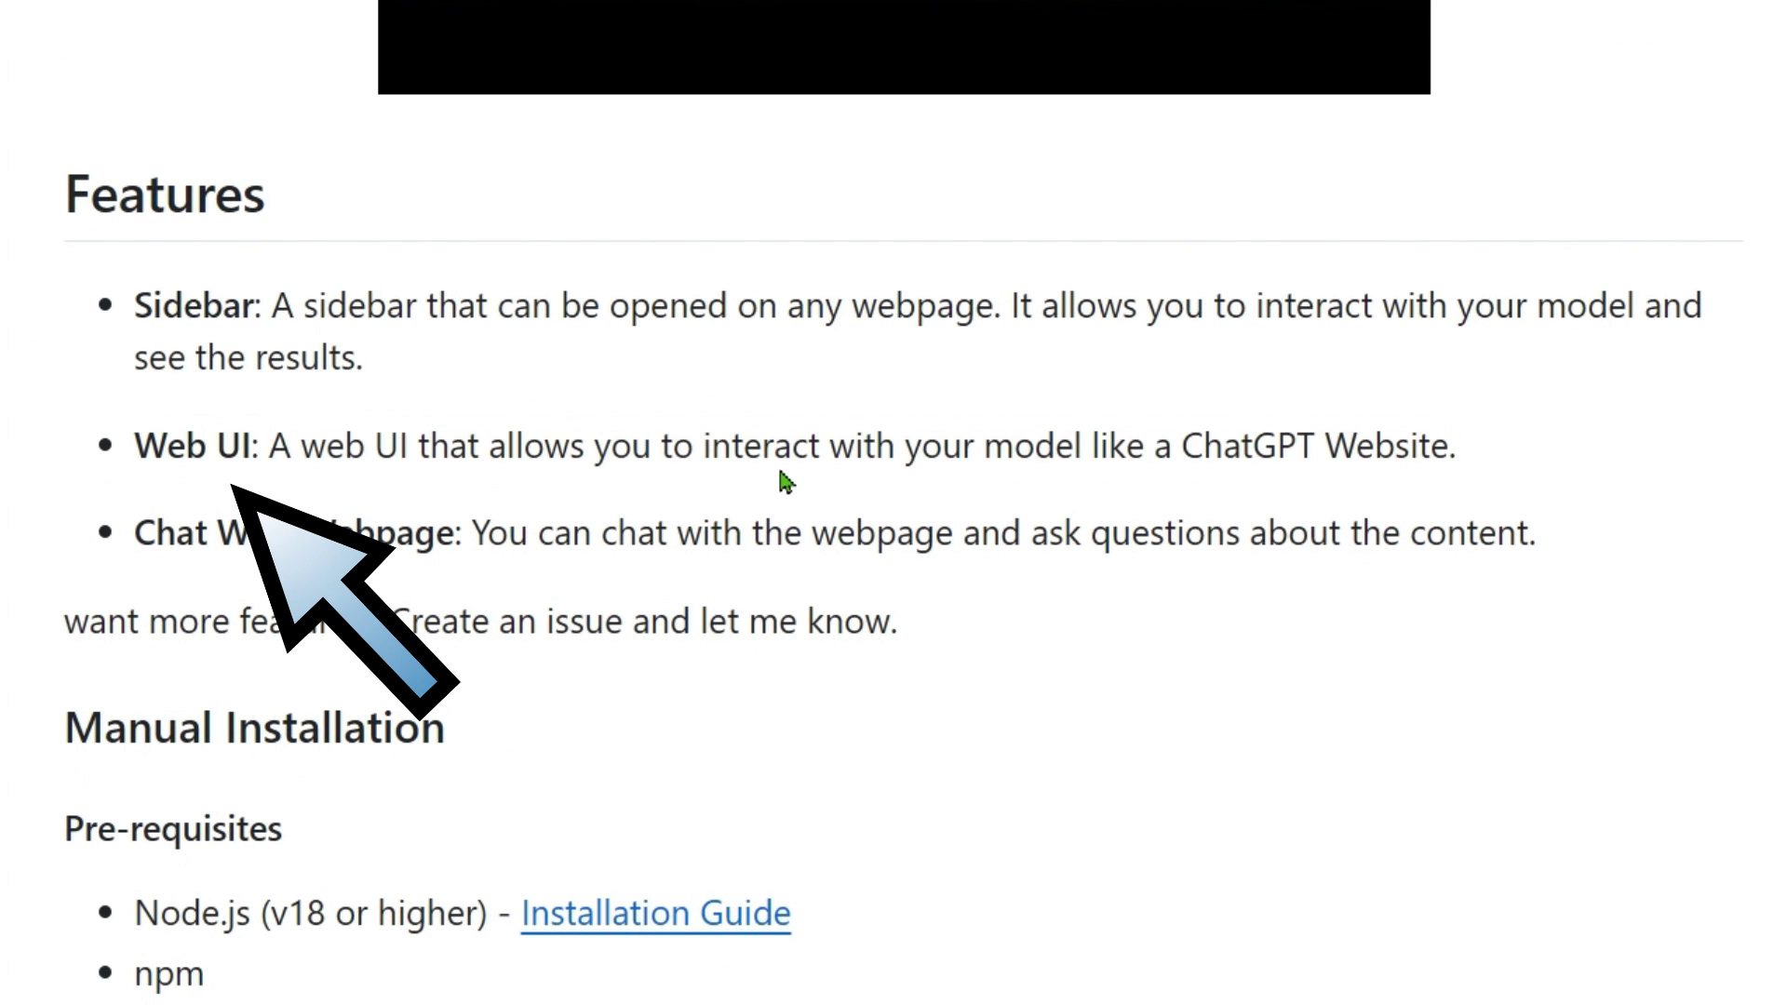
{"action": "left_click_drag", "start_coordinate": [963, 445], "coordinate": [1363, 458]}
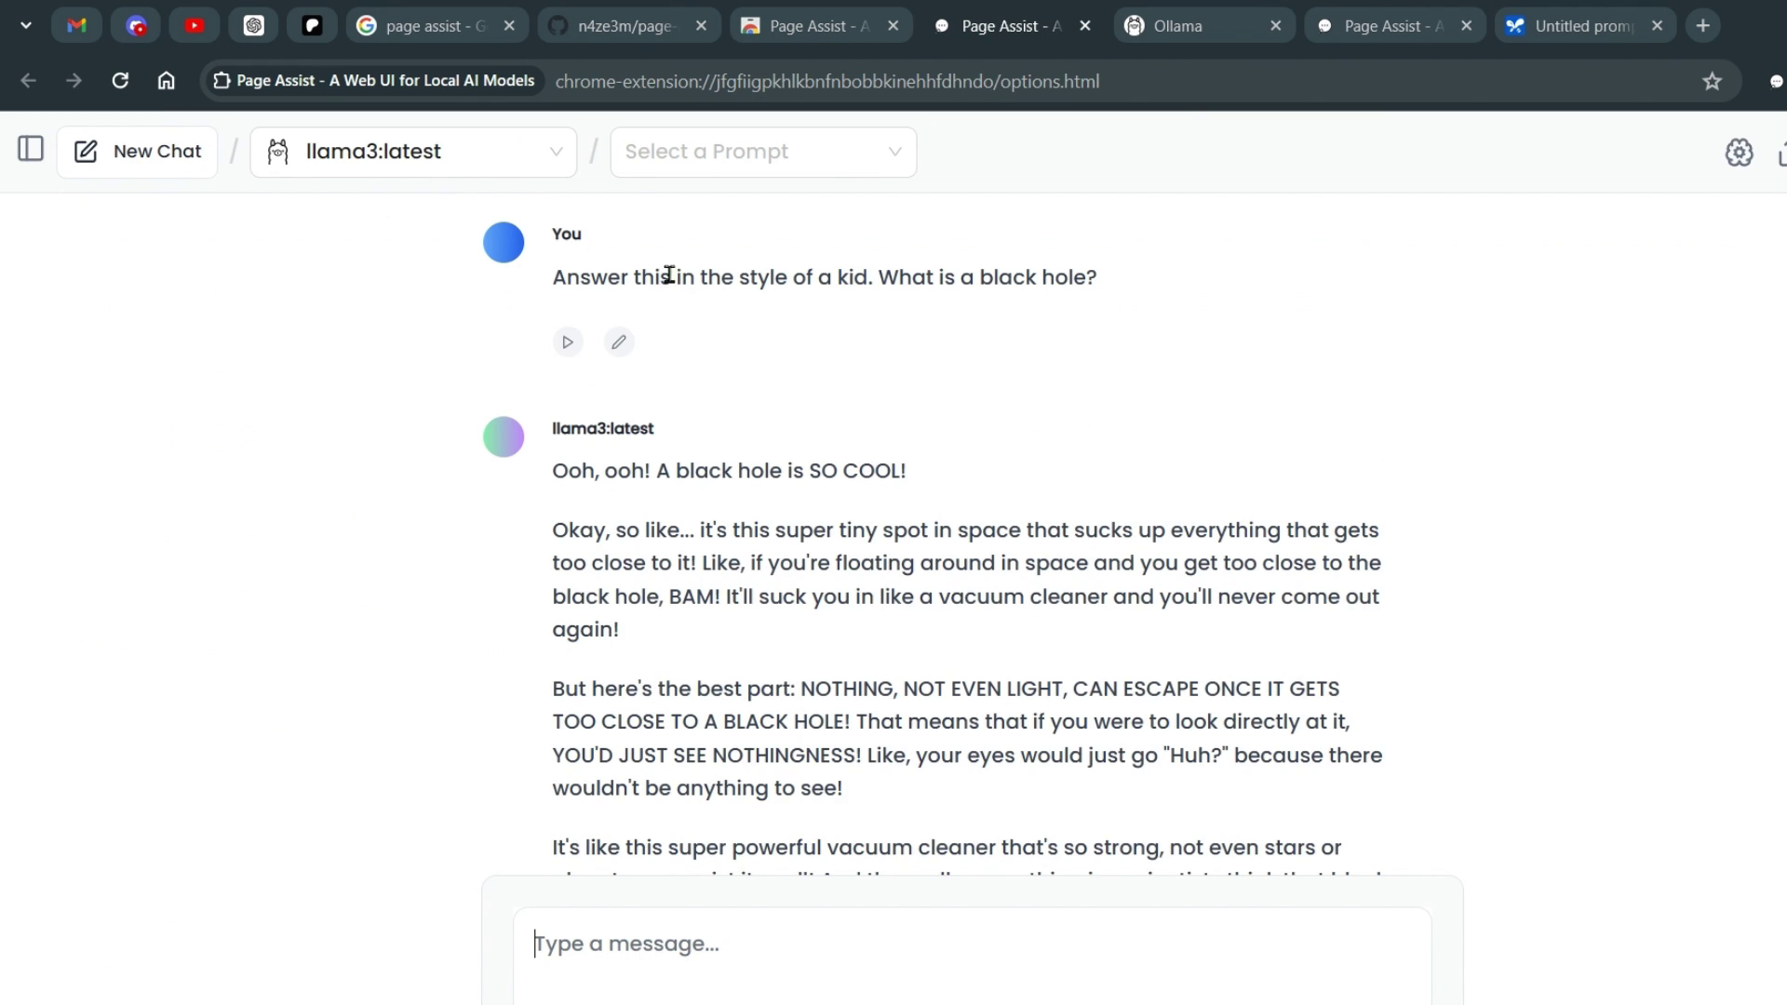
- View the chat history in the open Page Assist web UI, close it and start a new chat
{"action": "left_click", "coordinate": [30, 150]}
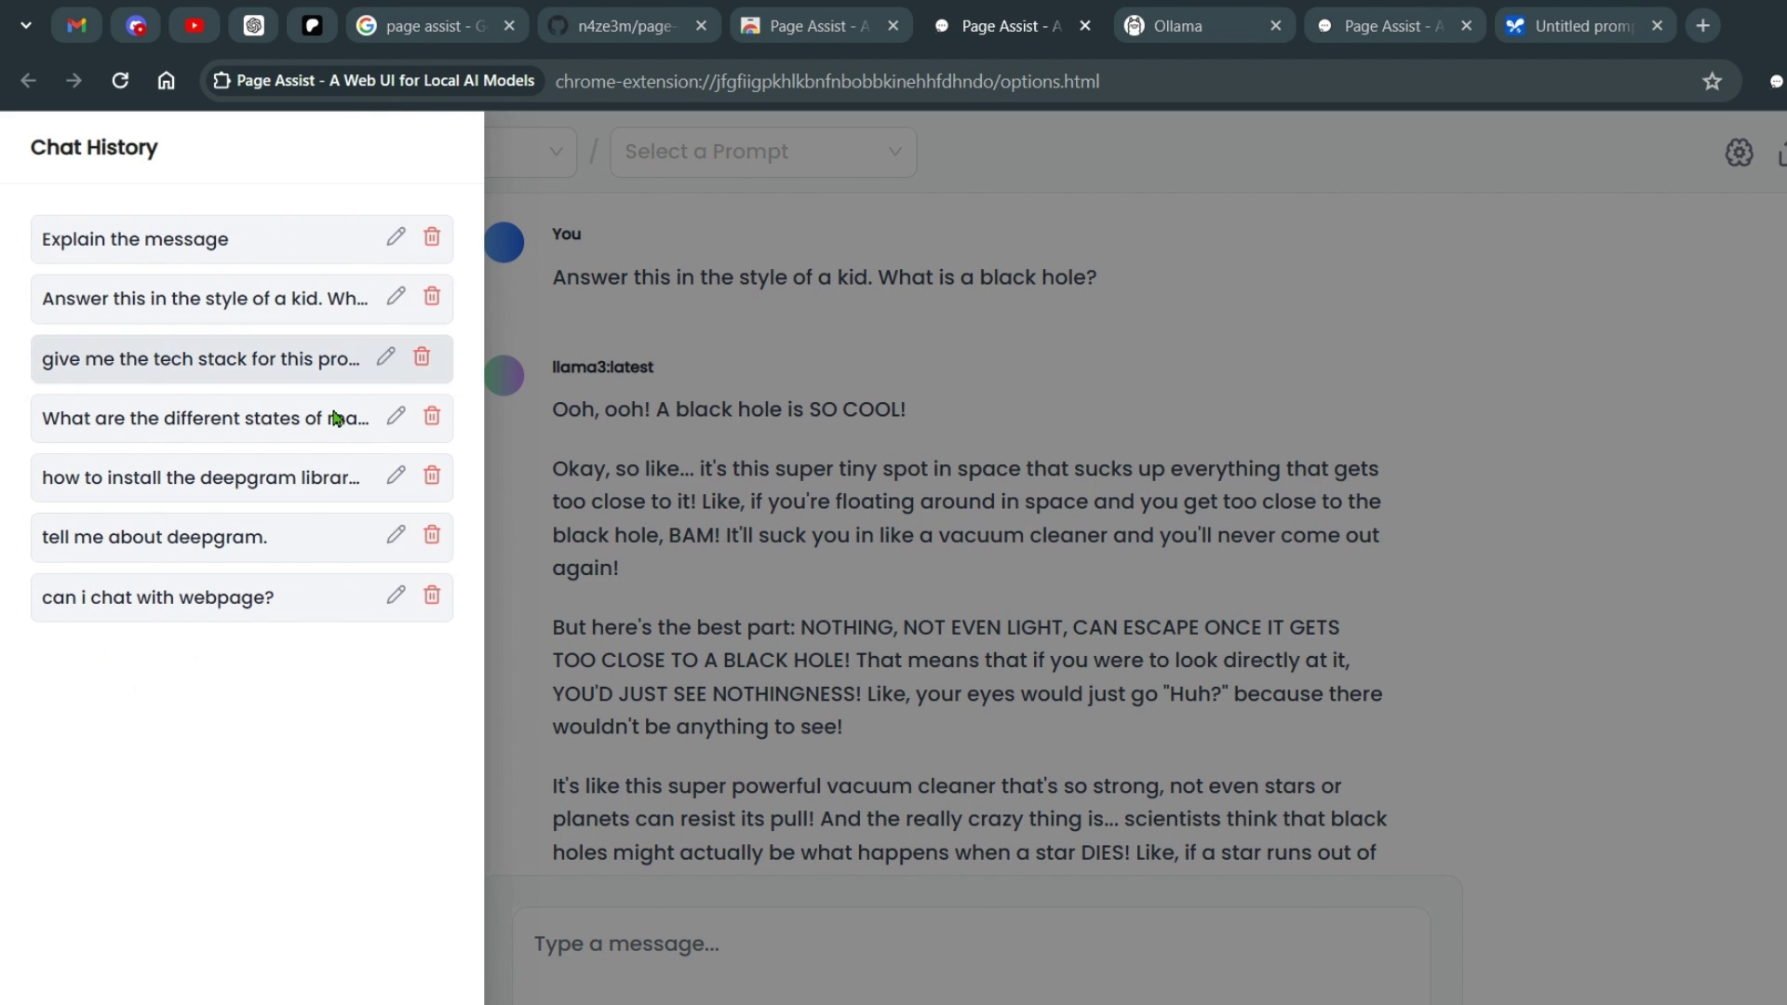
{"action": "left_click", "coordinate": [686, 476]}
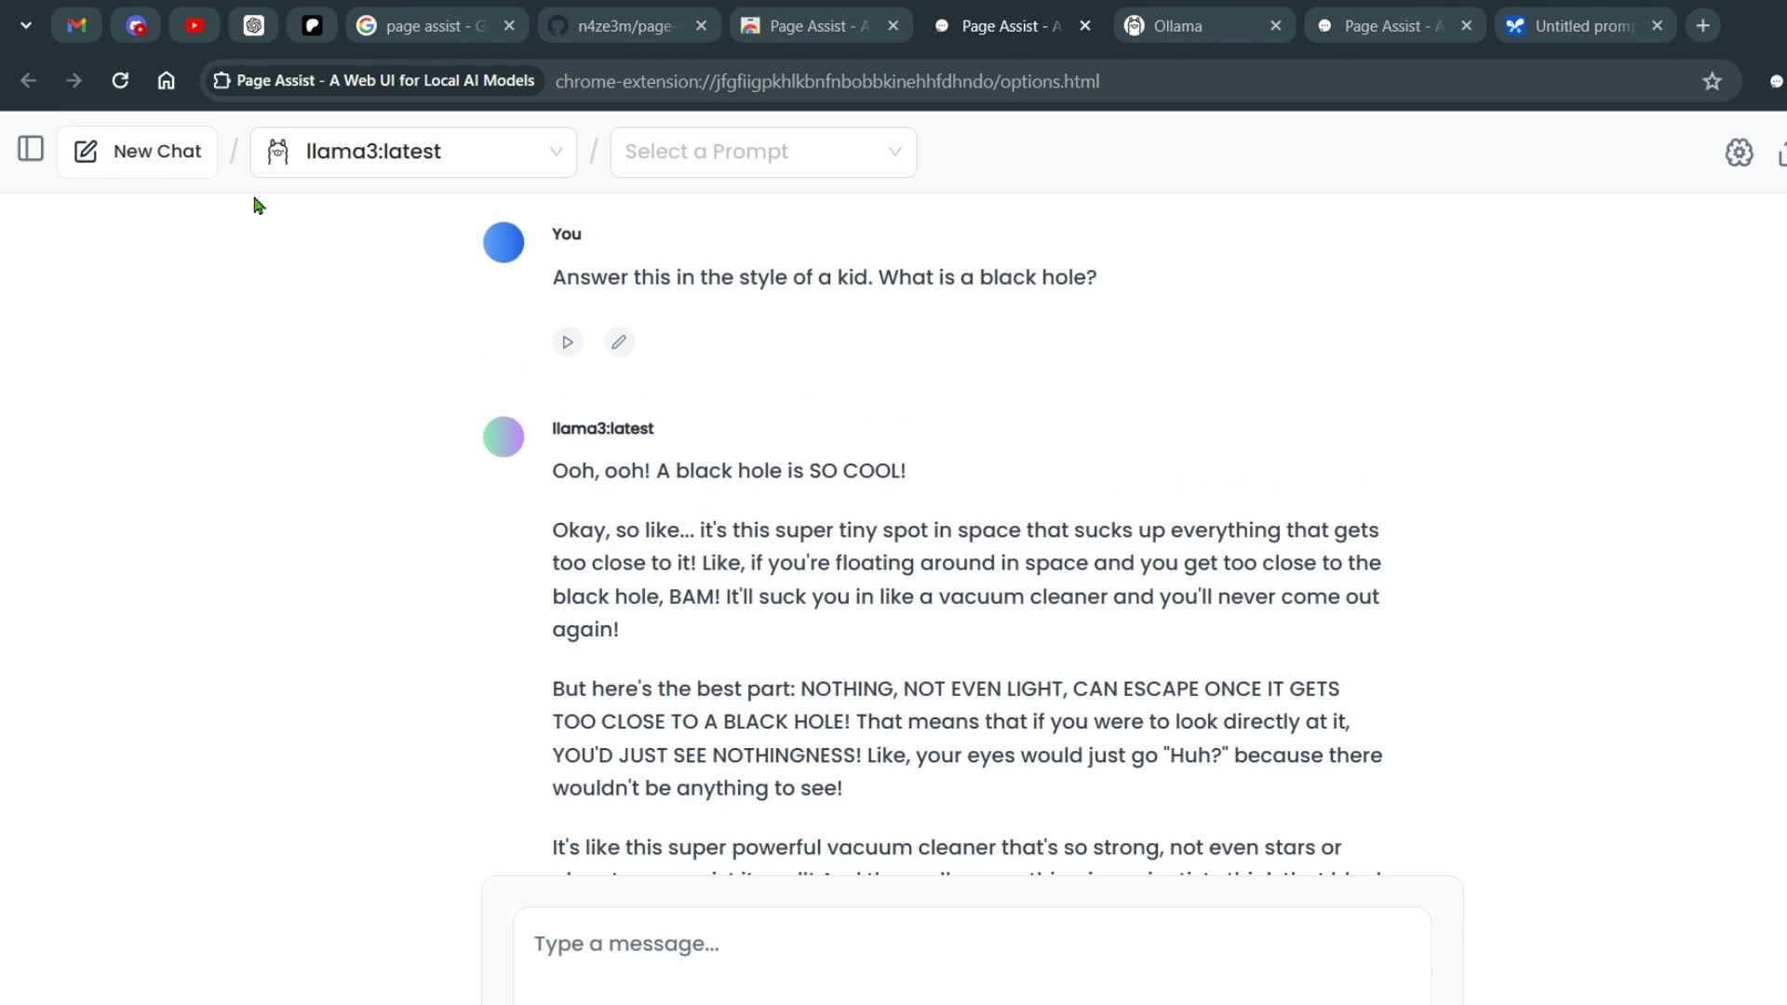
{"action": "left_click", "coordinate": [138, 162]}
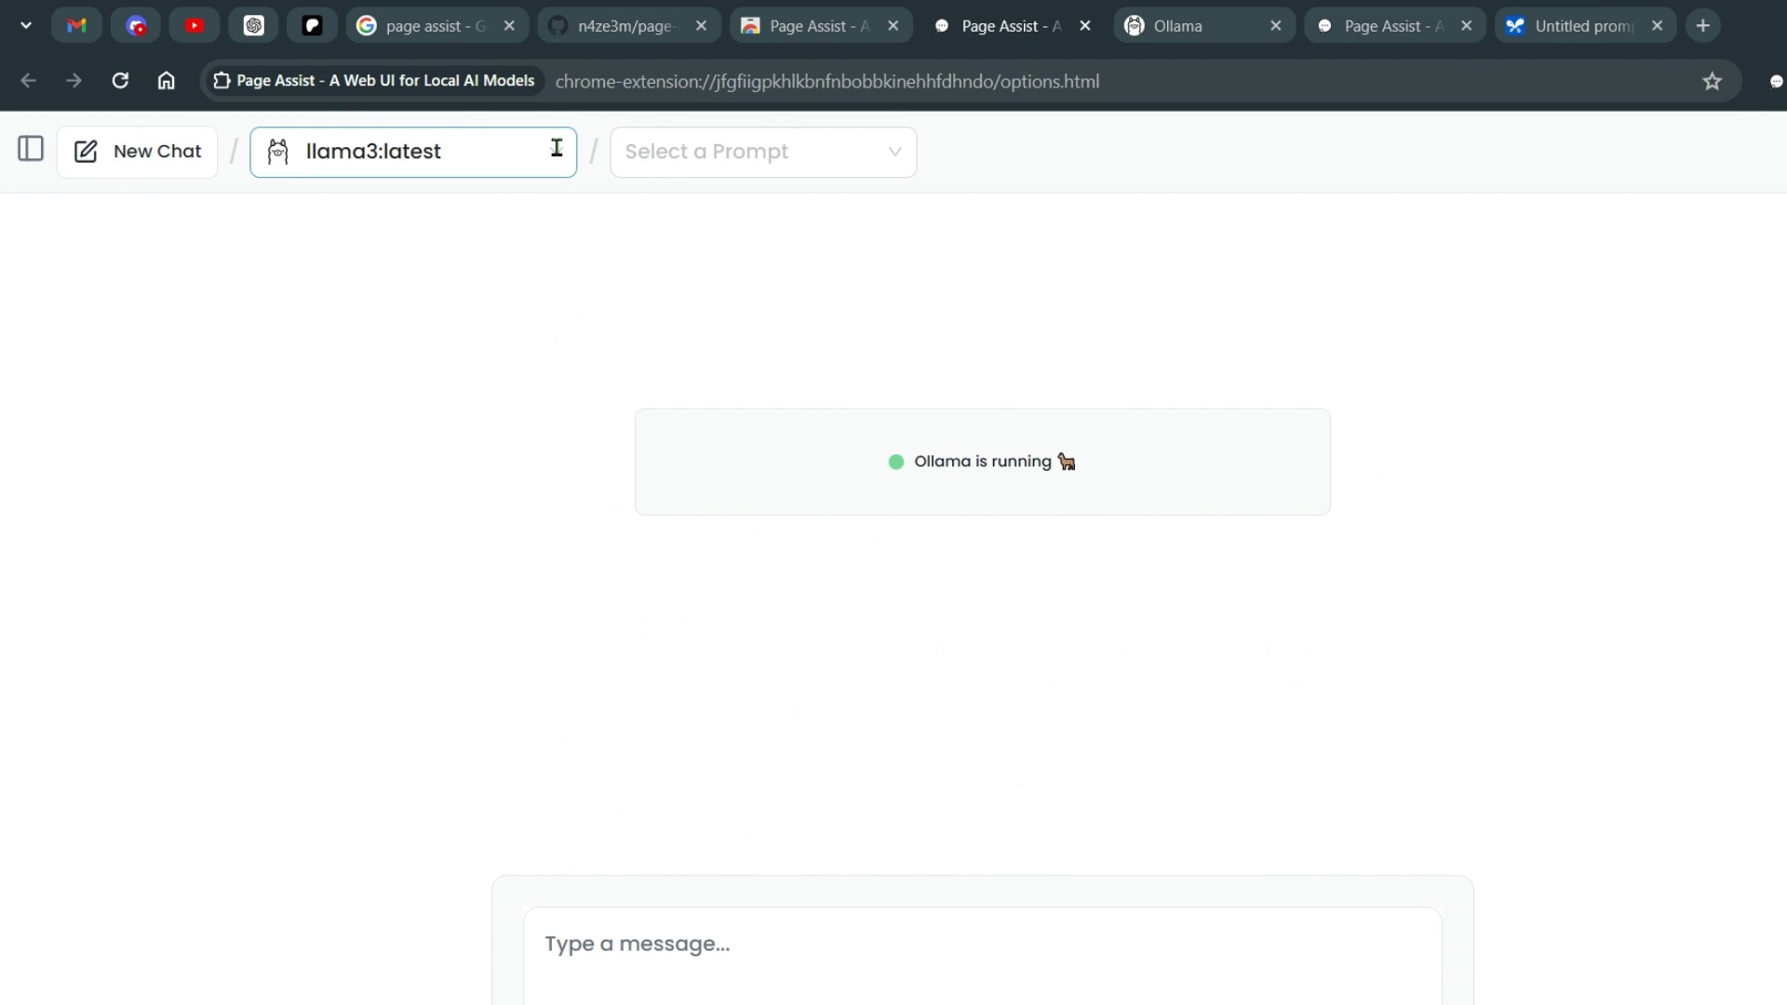
- Review the Sidebar feature in the GitHub README and open the Page Assist side panel on the Patreon post
{"action": "left_click", "coordinate": [623, 25]}
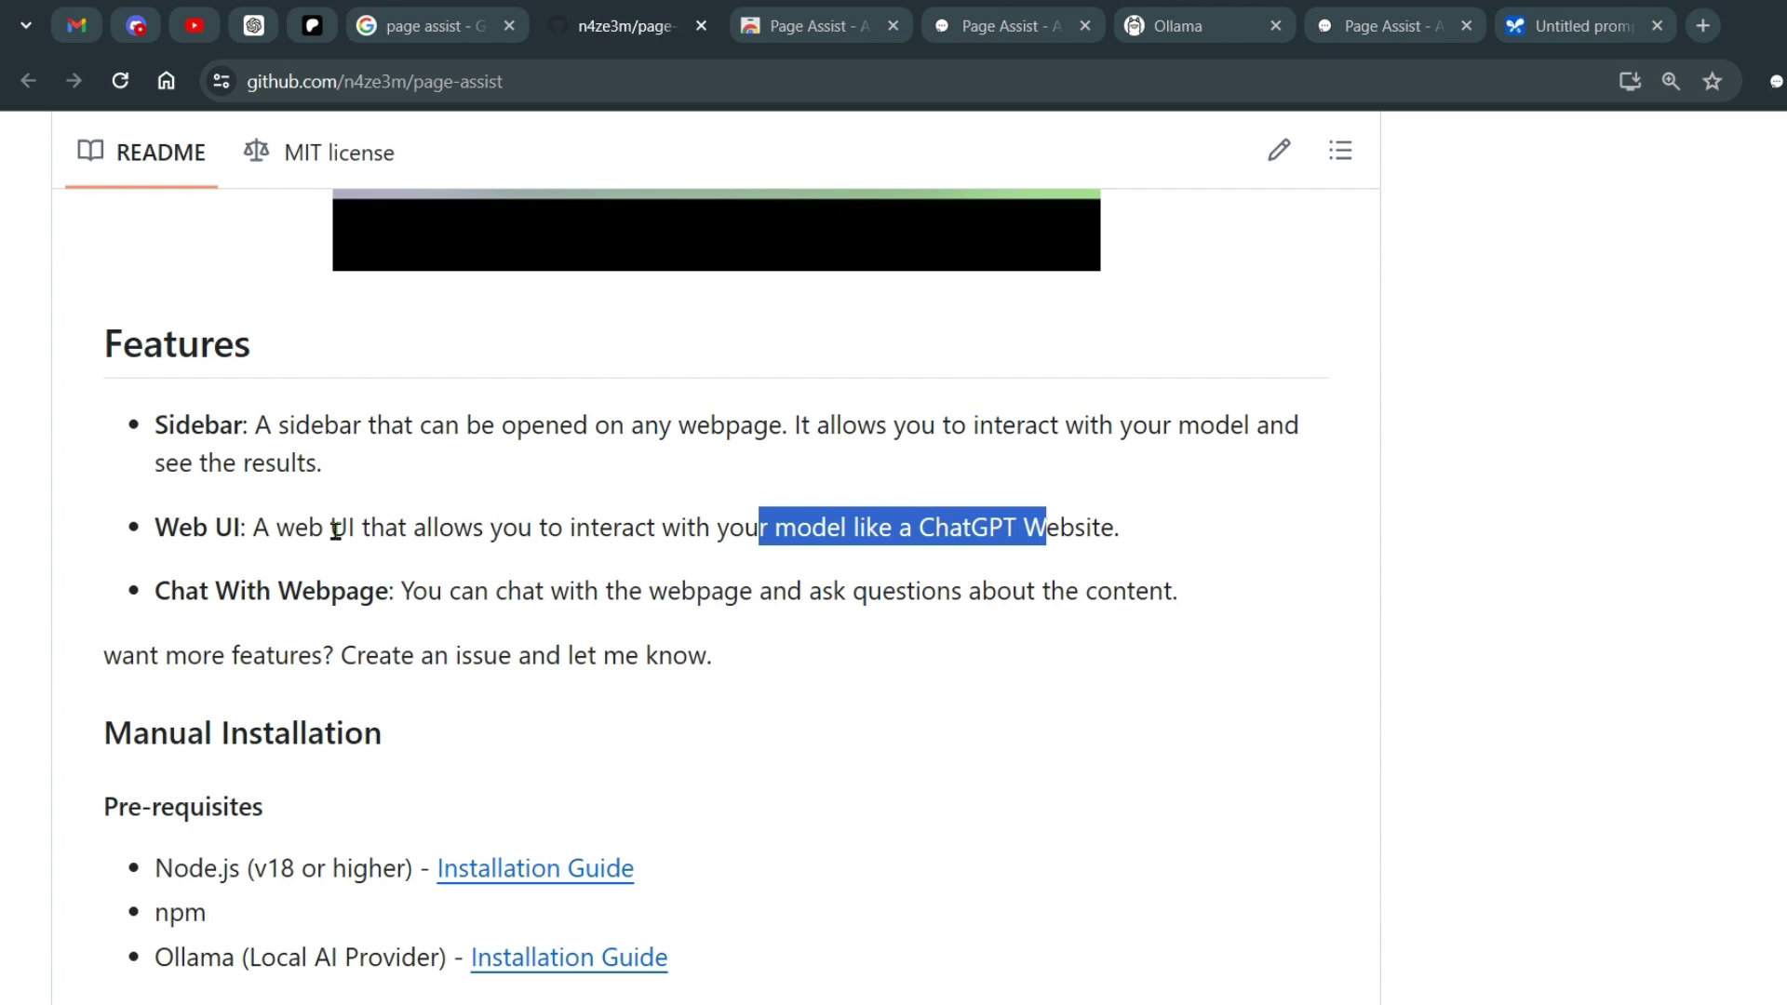
{"action": "left_click_drag", "start_coordinate": [268, 429], "coordinate": [722, 430]}
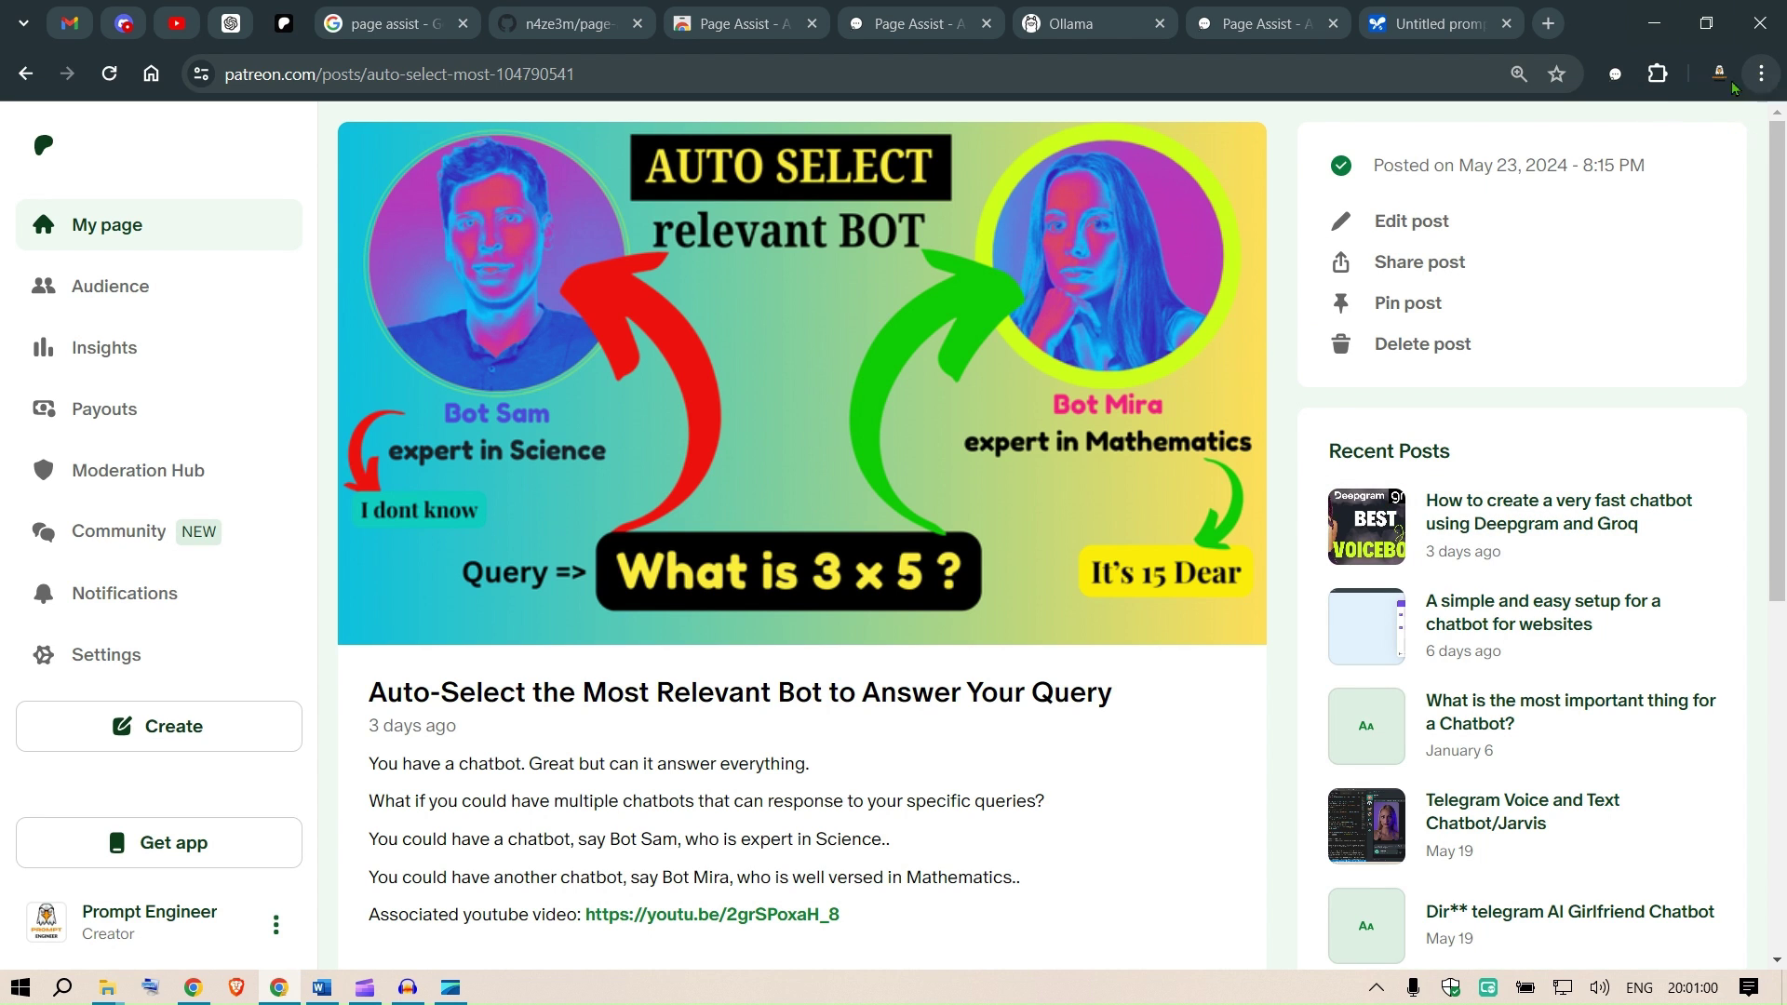
{"action": "left_click", "coordinate": [1658, 73]}
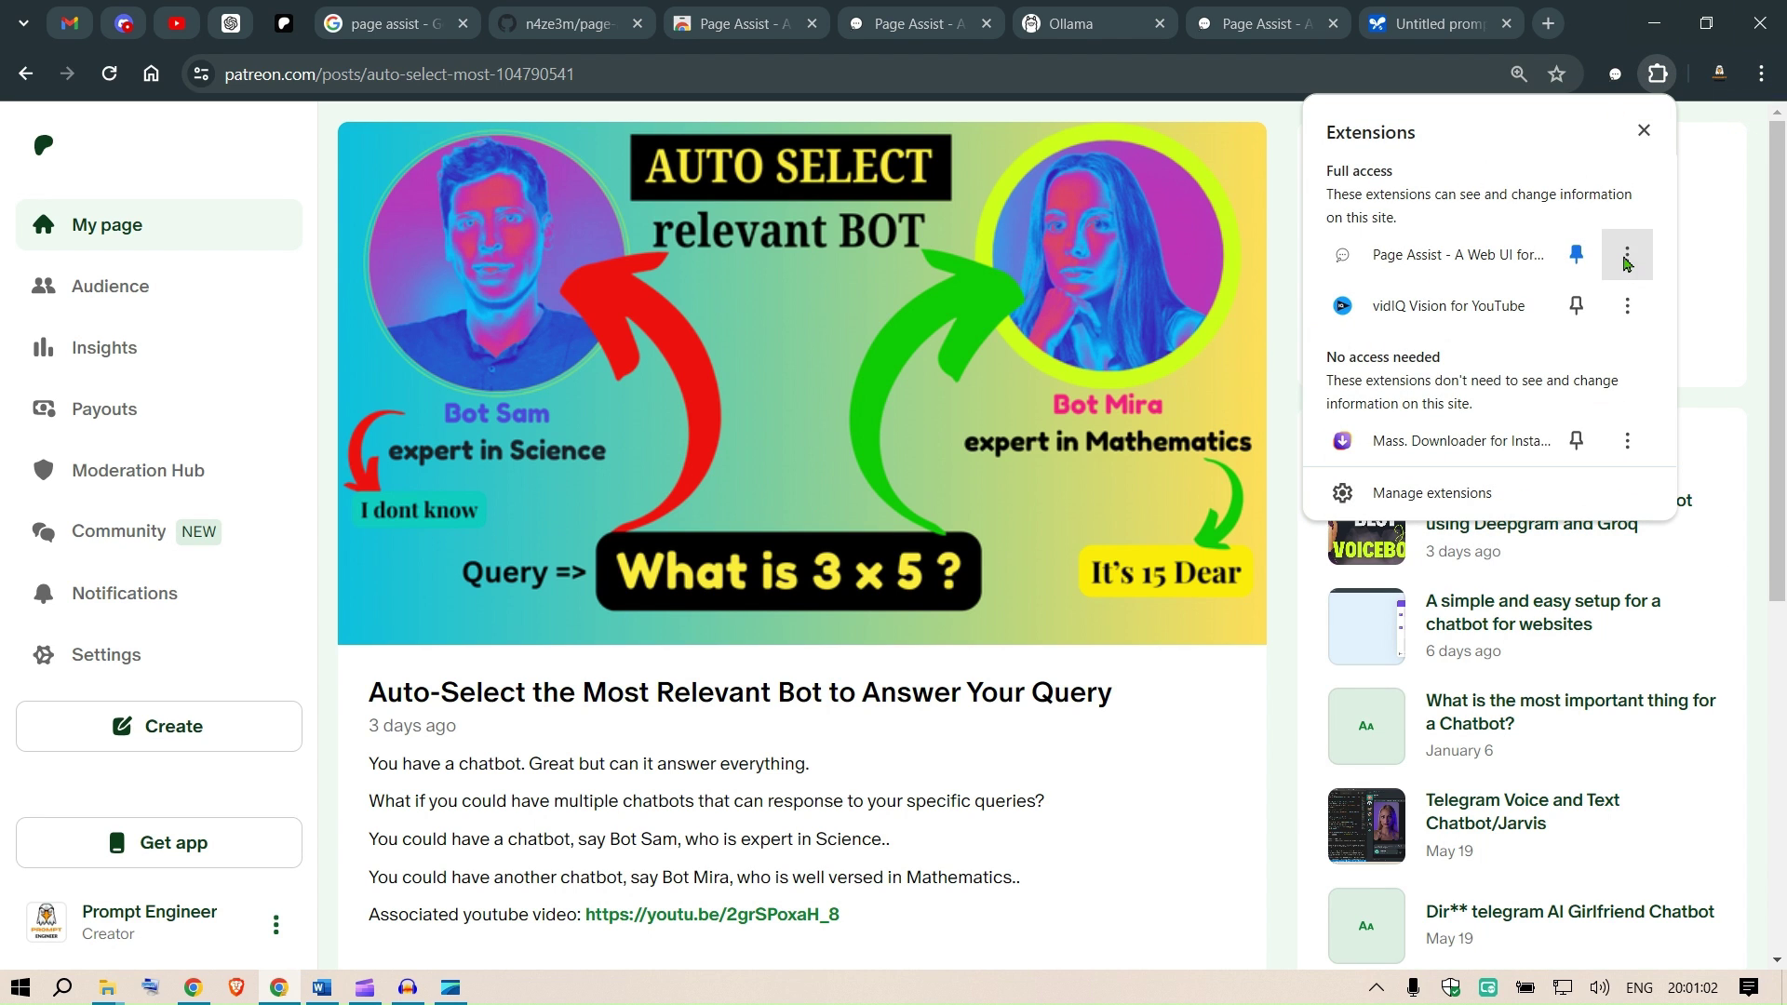
{"action": "left_click", "coordinate": [1627, 261]}
{"action": "left_click", "coordinate": [1488, 551]}
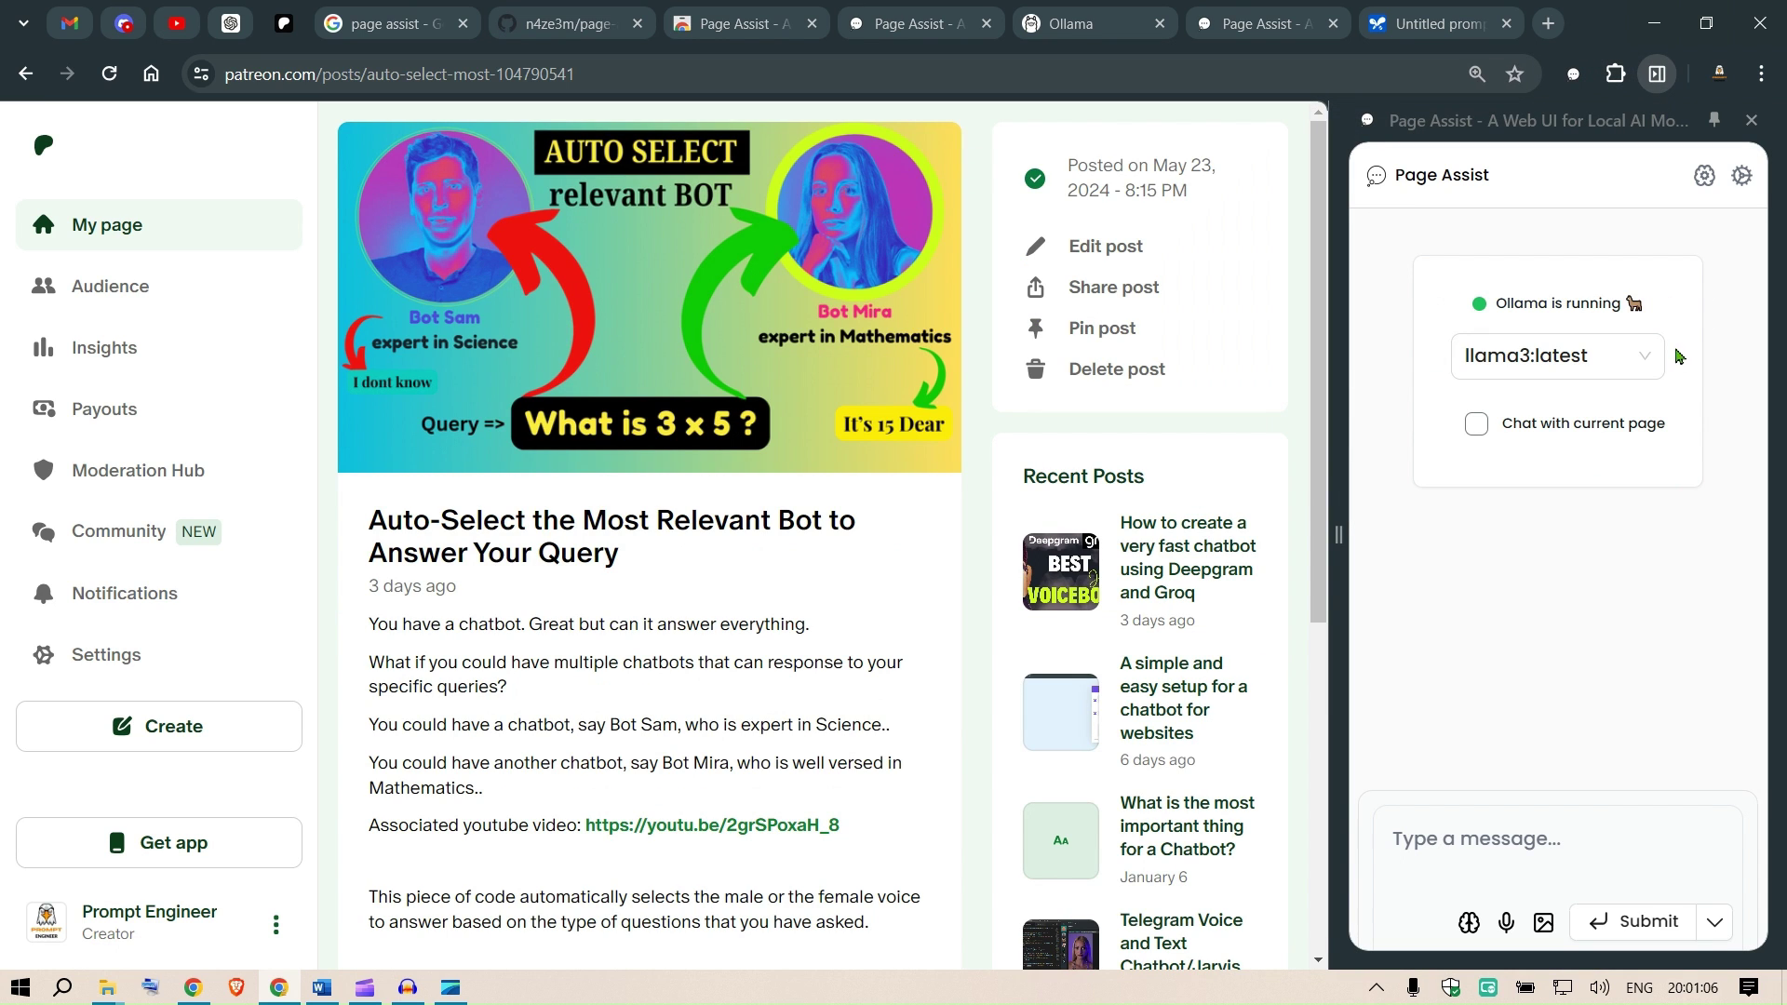
- Return to the GitHub README and highlight the Chat With Webpage description
{"action": "left_click", "coordinate": [577, 11]}
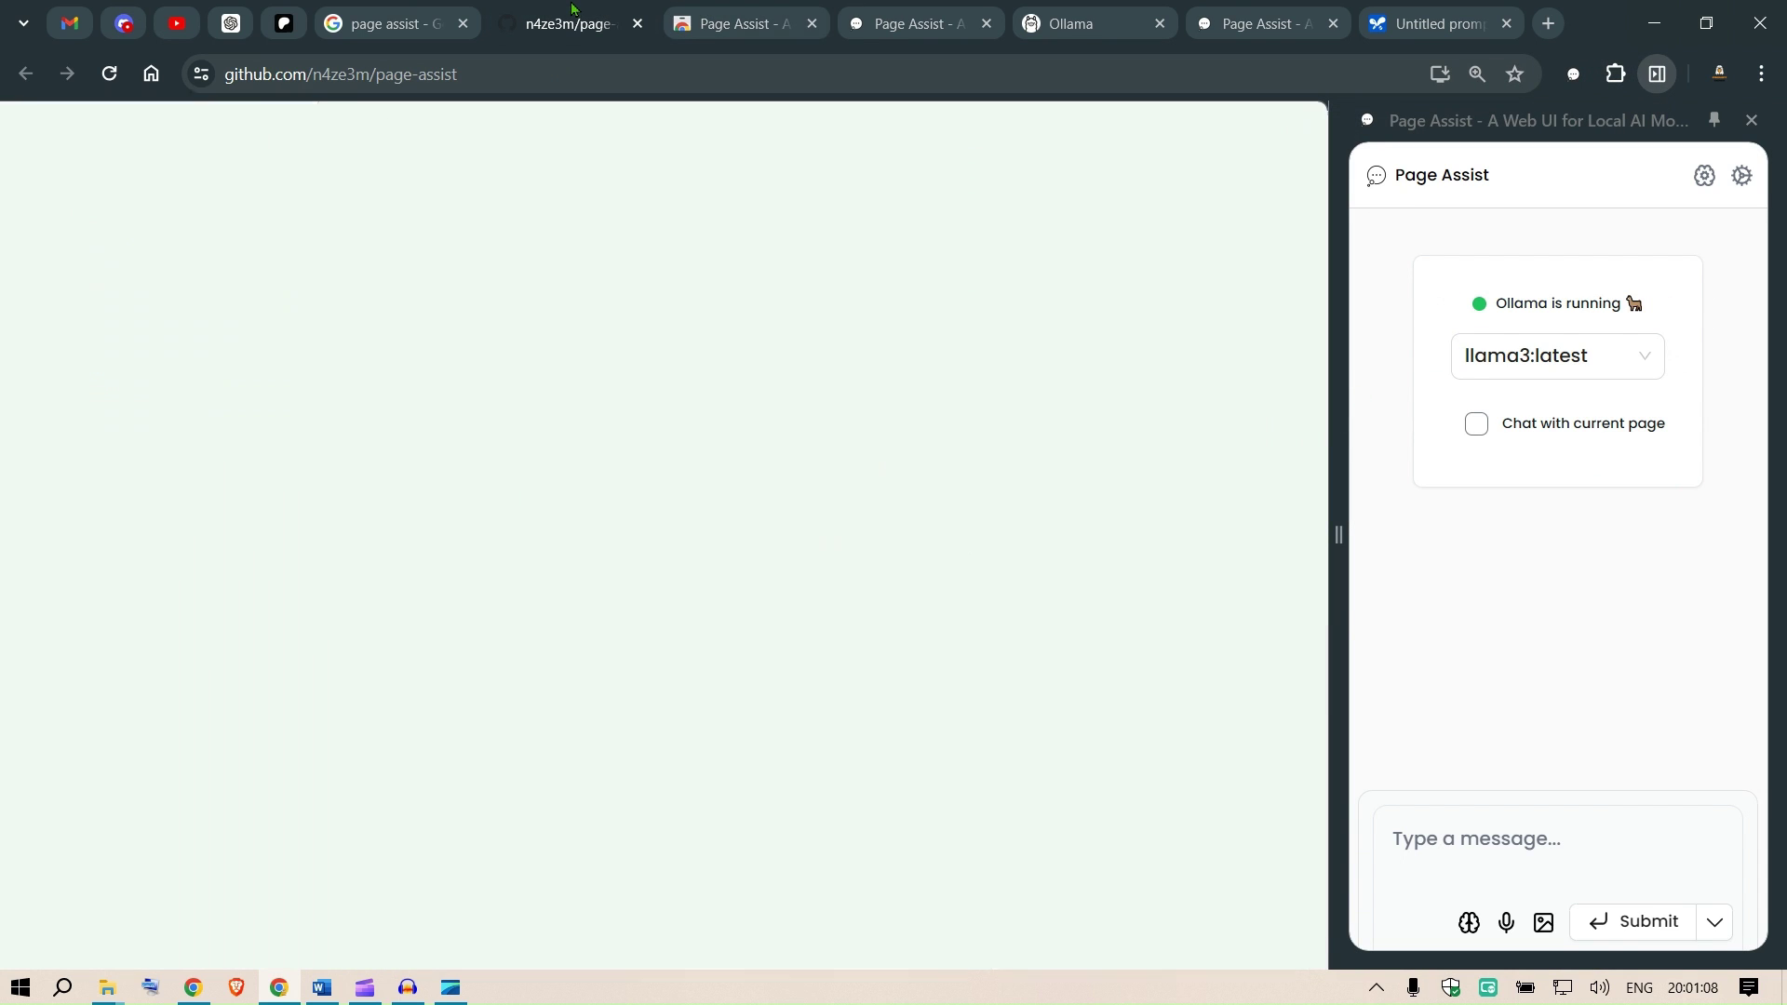
{"action": "left_click_drag", "start_coordinate": [367, 645], "coordinate": [647, 655]}
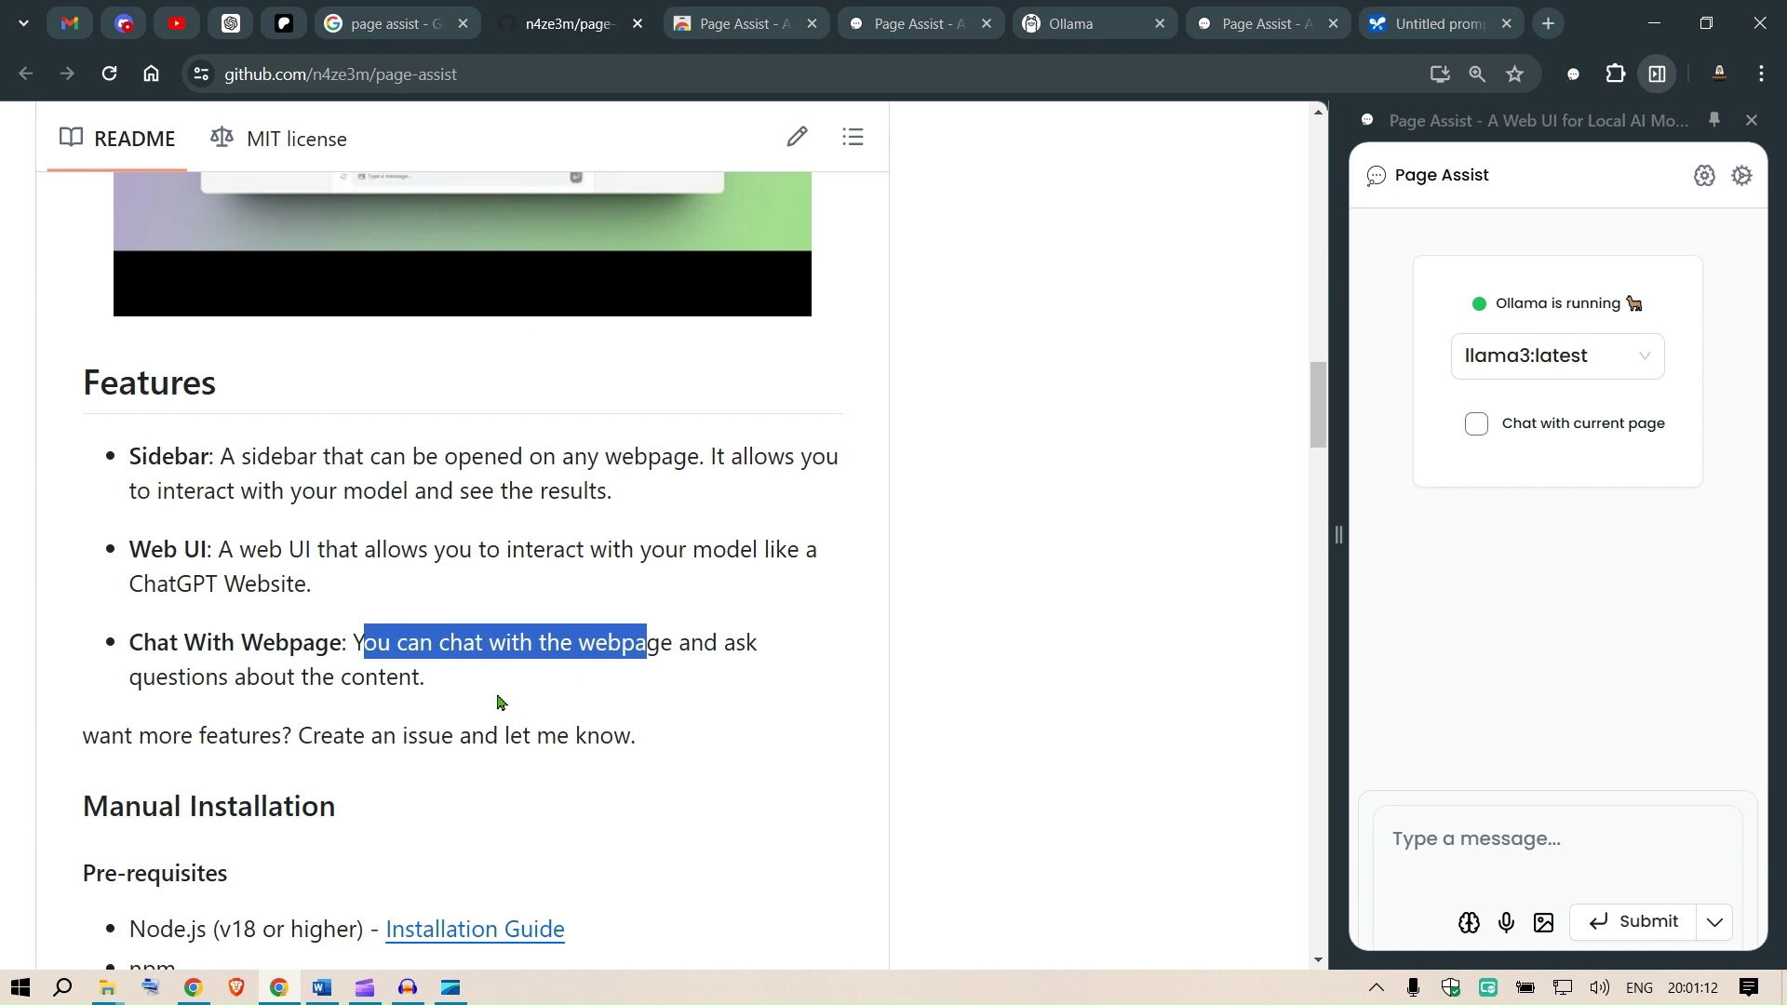
{"action": "left_click_drag", "start_coordinate": [154, 678], "coordinate": [426, 679]}
- Close the Page Assist side panel and review the README's Manual Installation and Browser Support sections
{"action": "scroll", "coordinate": [427, 678], "scroll_direction": "down", "scroll_amount": 4}
{"action": "left_click", "coordinate": [1751, 120]}
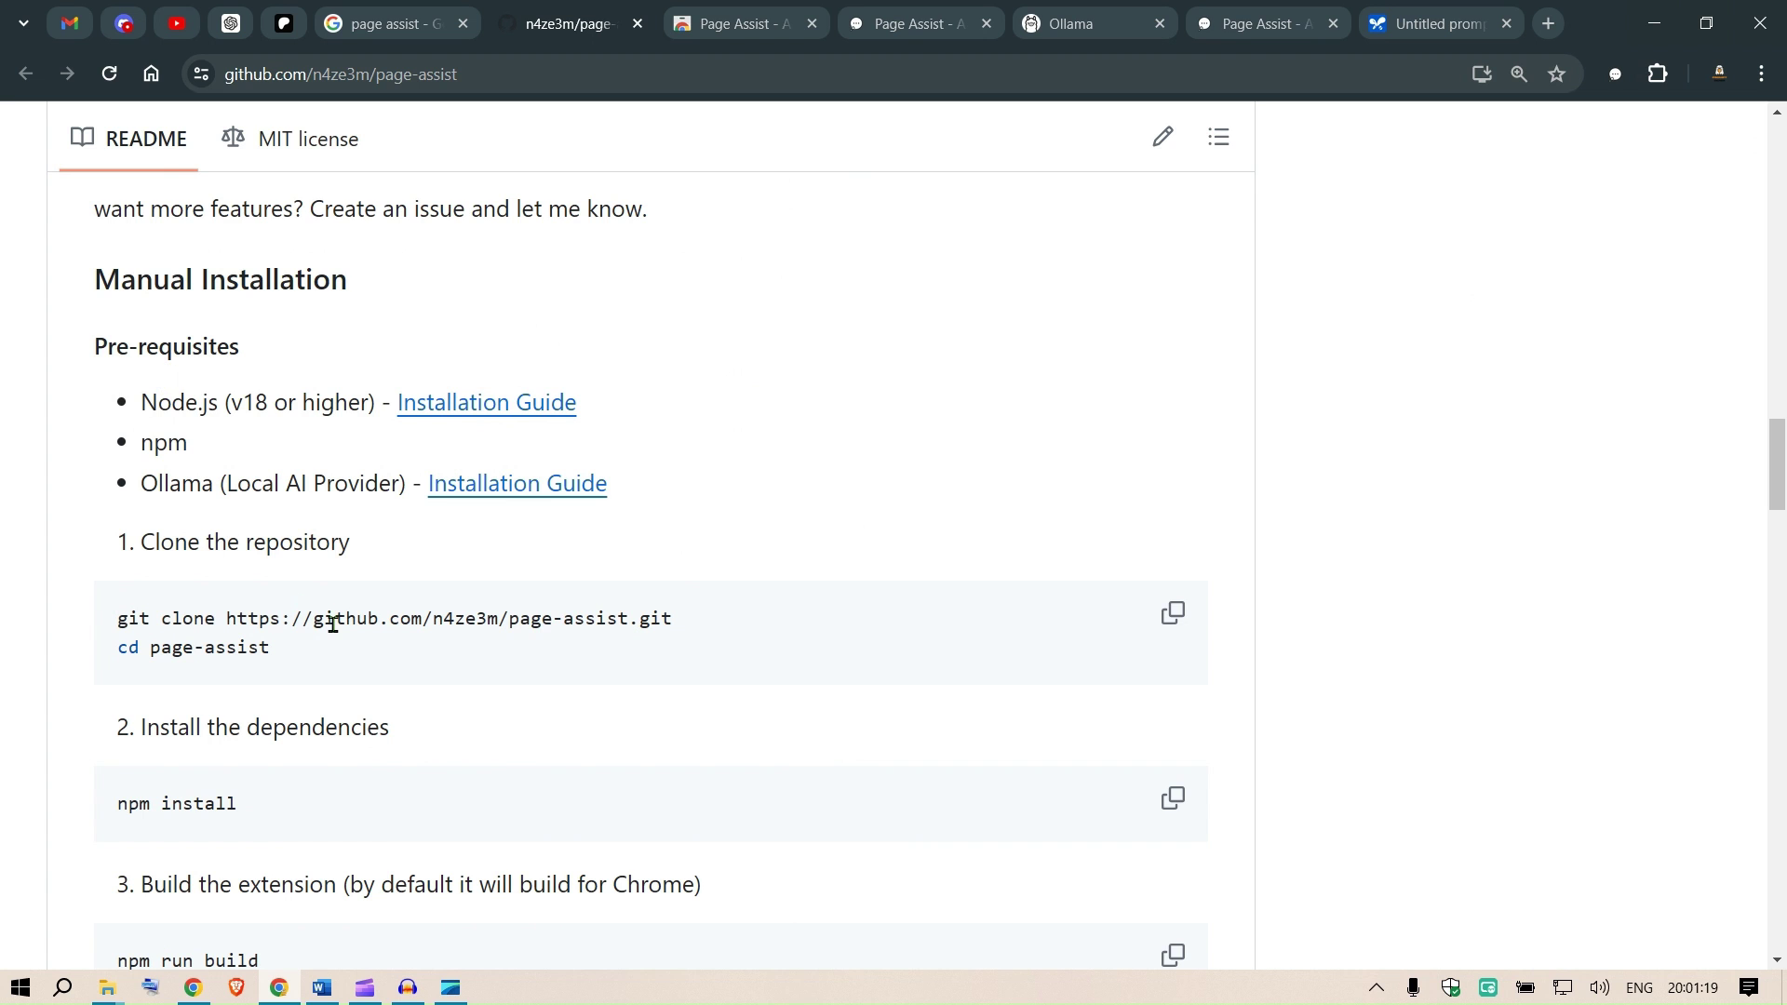
{"action": "scroll", "coordinate": [333, 624], "scroll_direction": "down", "scroll_amount": 15}
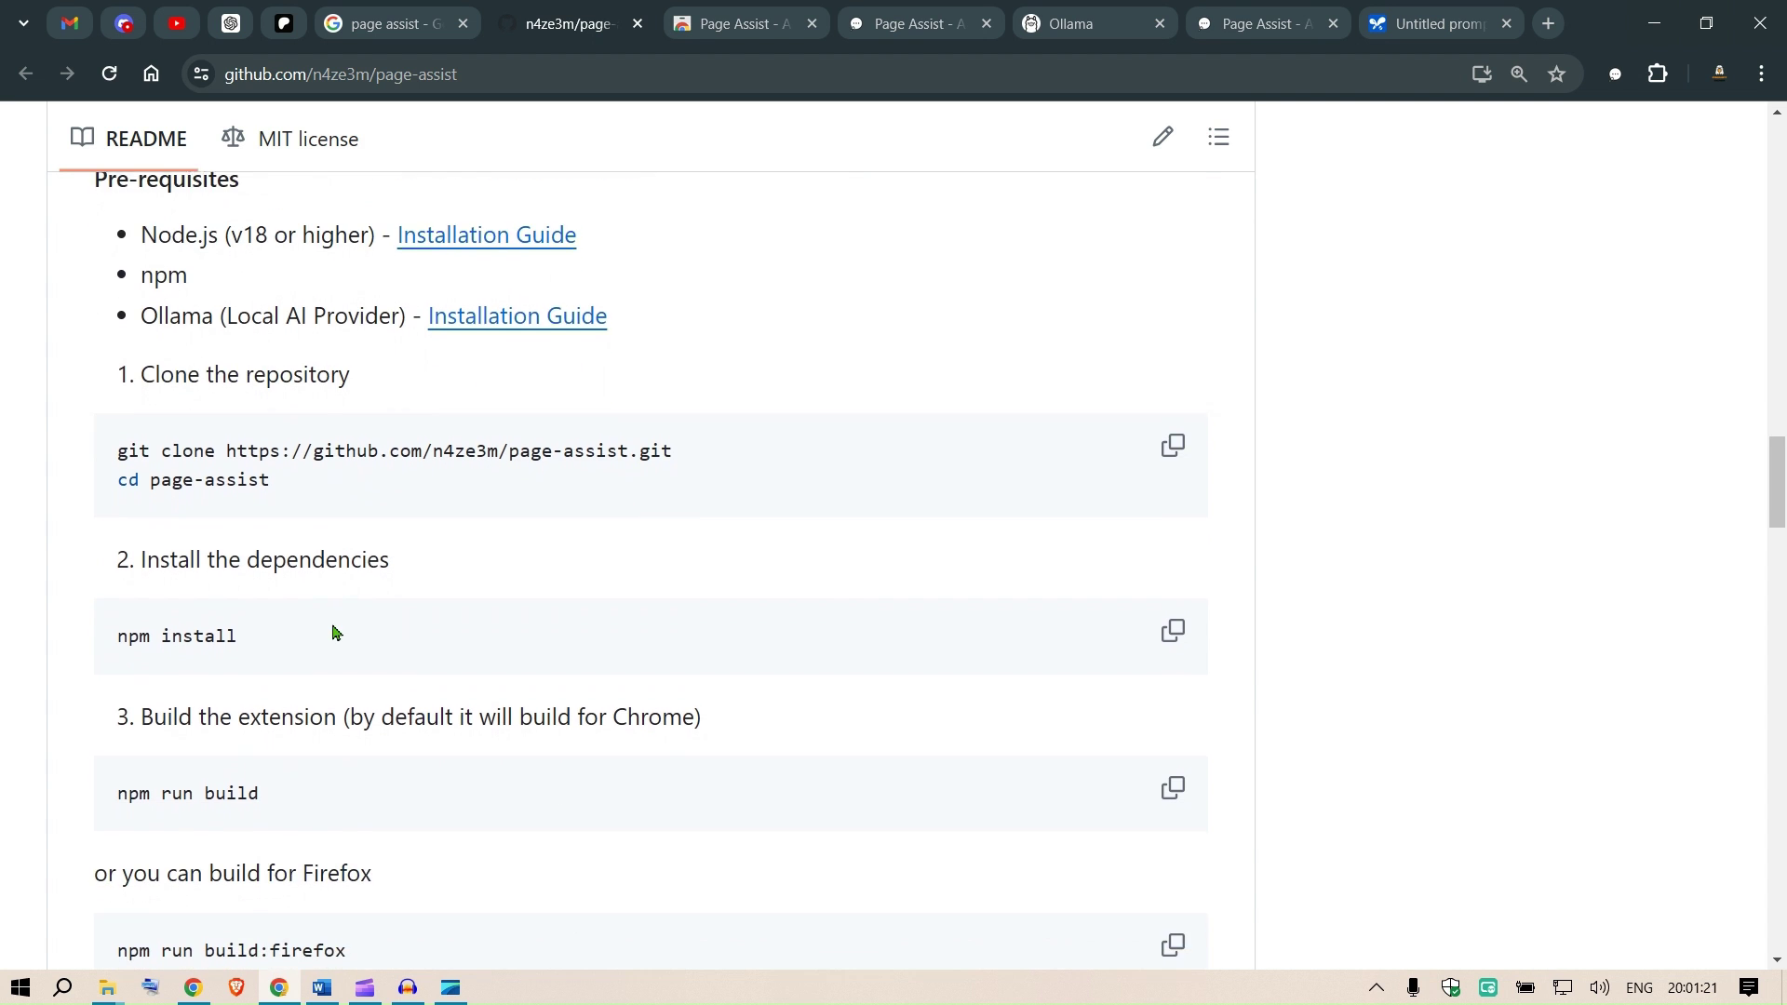
{"action": "scroll", "coordinate": [333, 624], "scroll_direction": "down", "scroll_amount": 7}
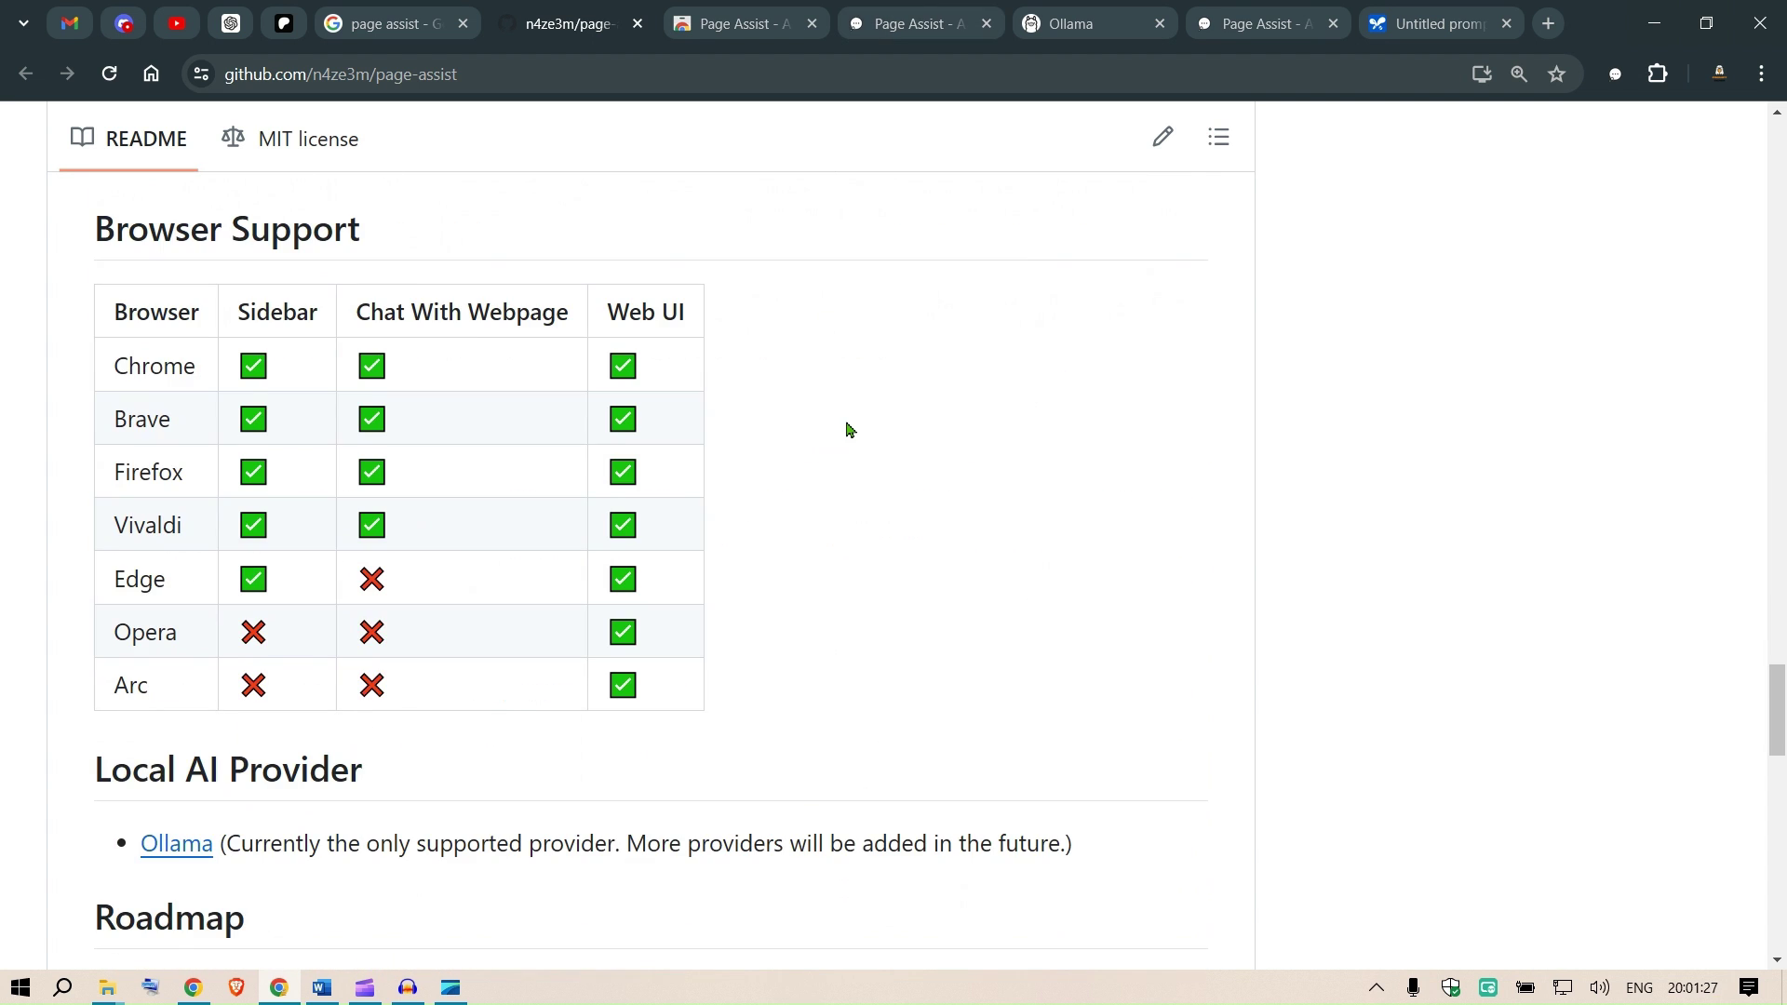
- Go to Page Assist's Chrome Web Store listing and read the introductory lines of its Overview
{"action": "left_click", "coordinate": [736, 23]}
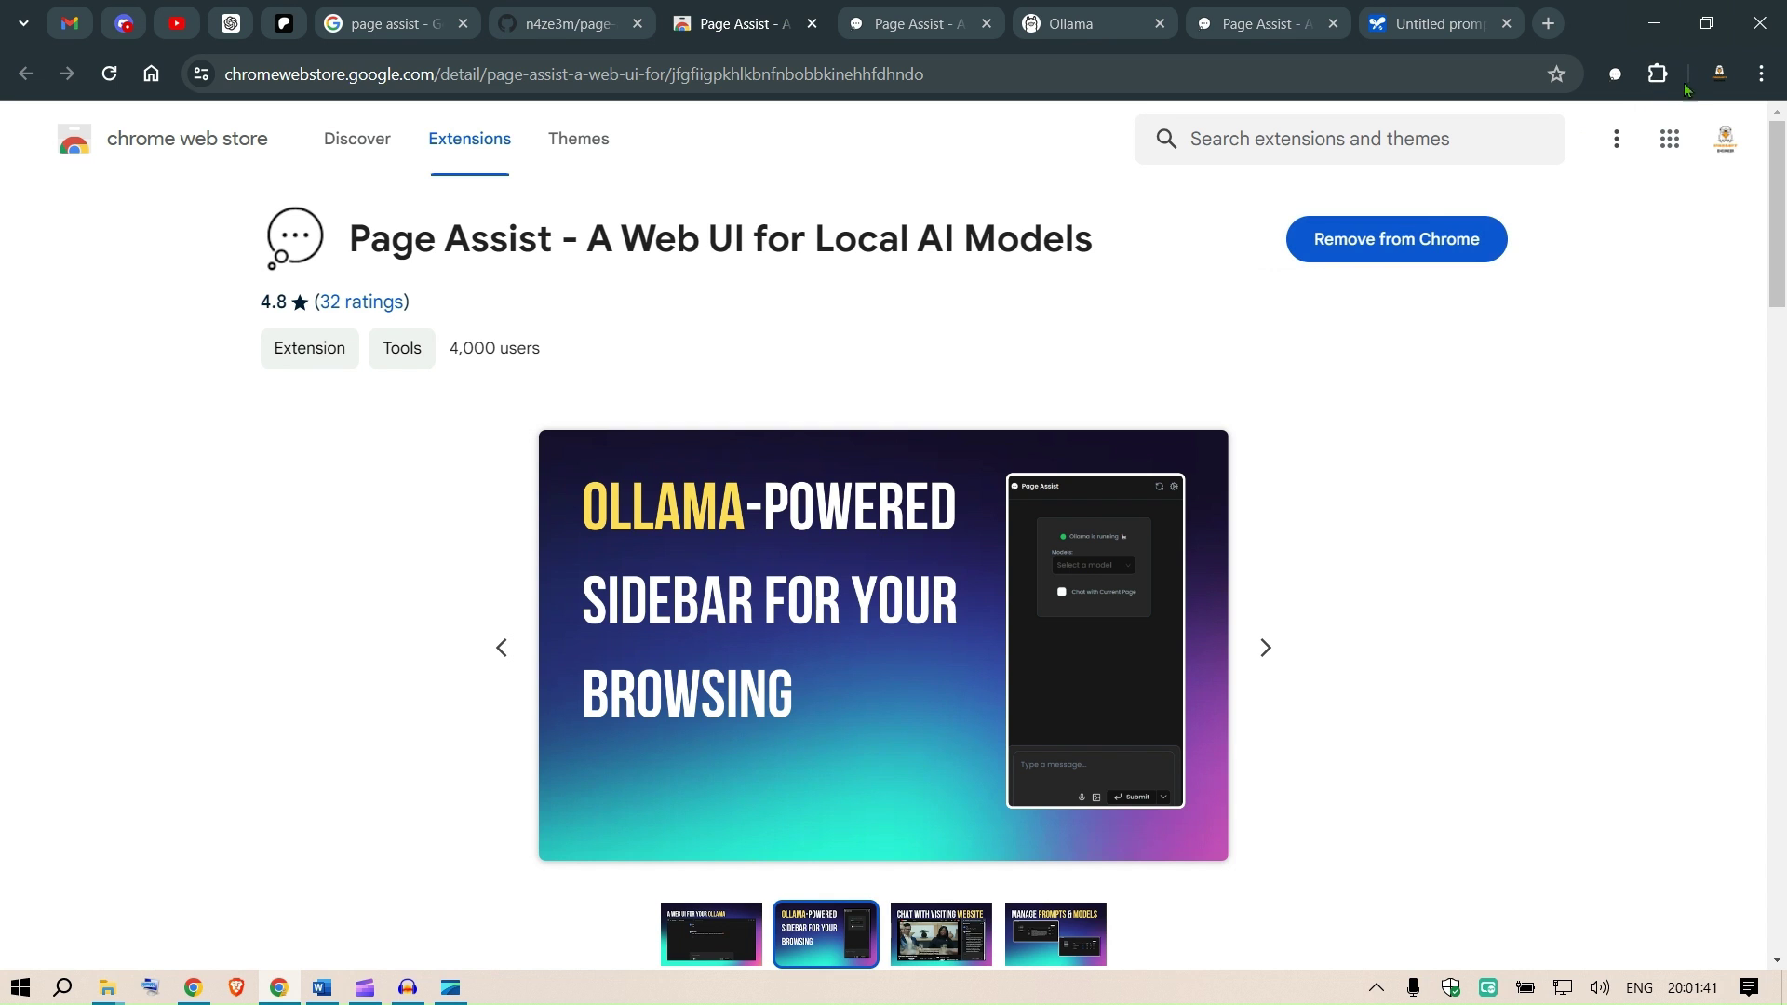
{"action": "scroll", "coordinate": [456, 596], "scroll_direction": "down", "scroll_amount": 8}
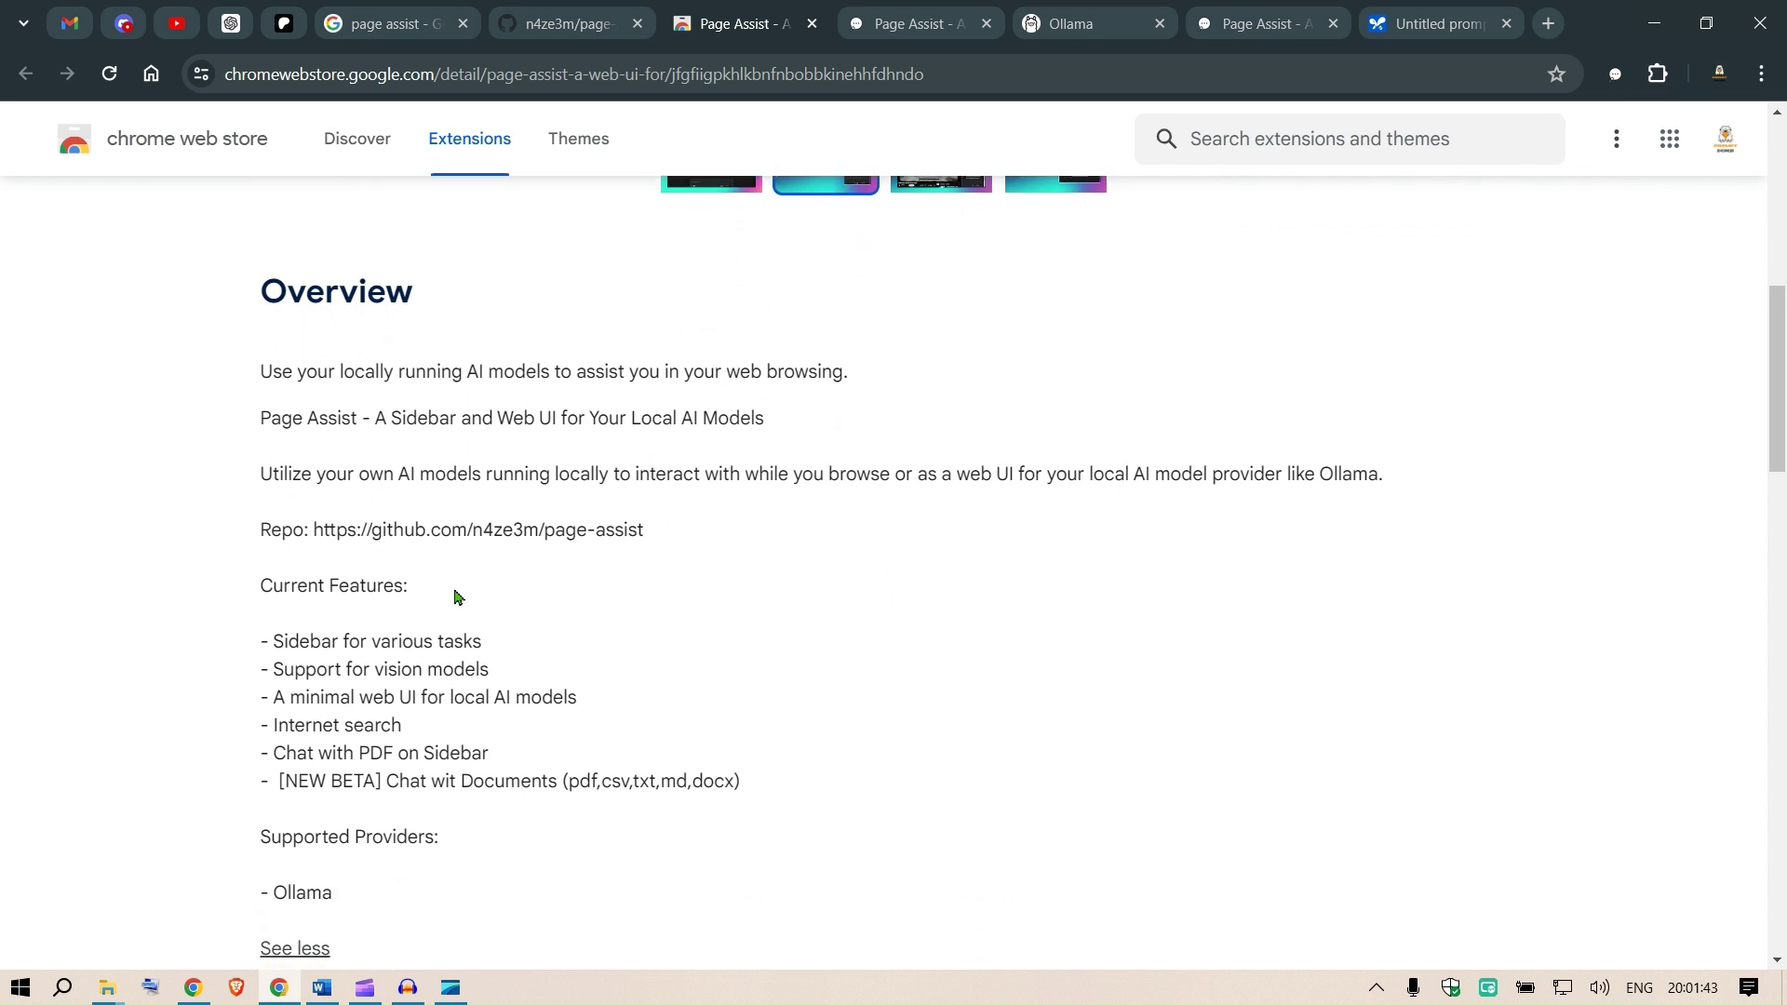
{"action": "scroll", "coordinate": [456, 596], "scroll_direction": "down", "scroll_amount": 1}
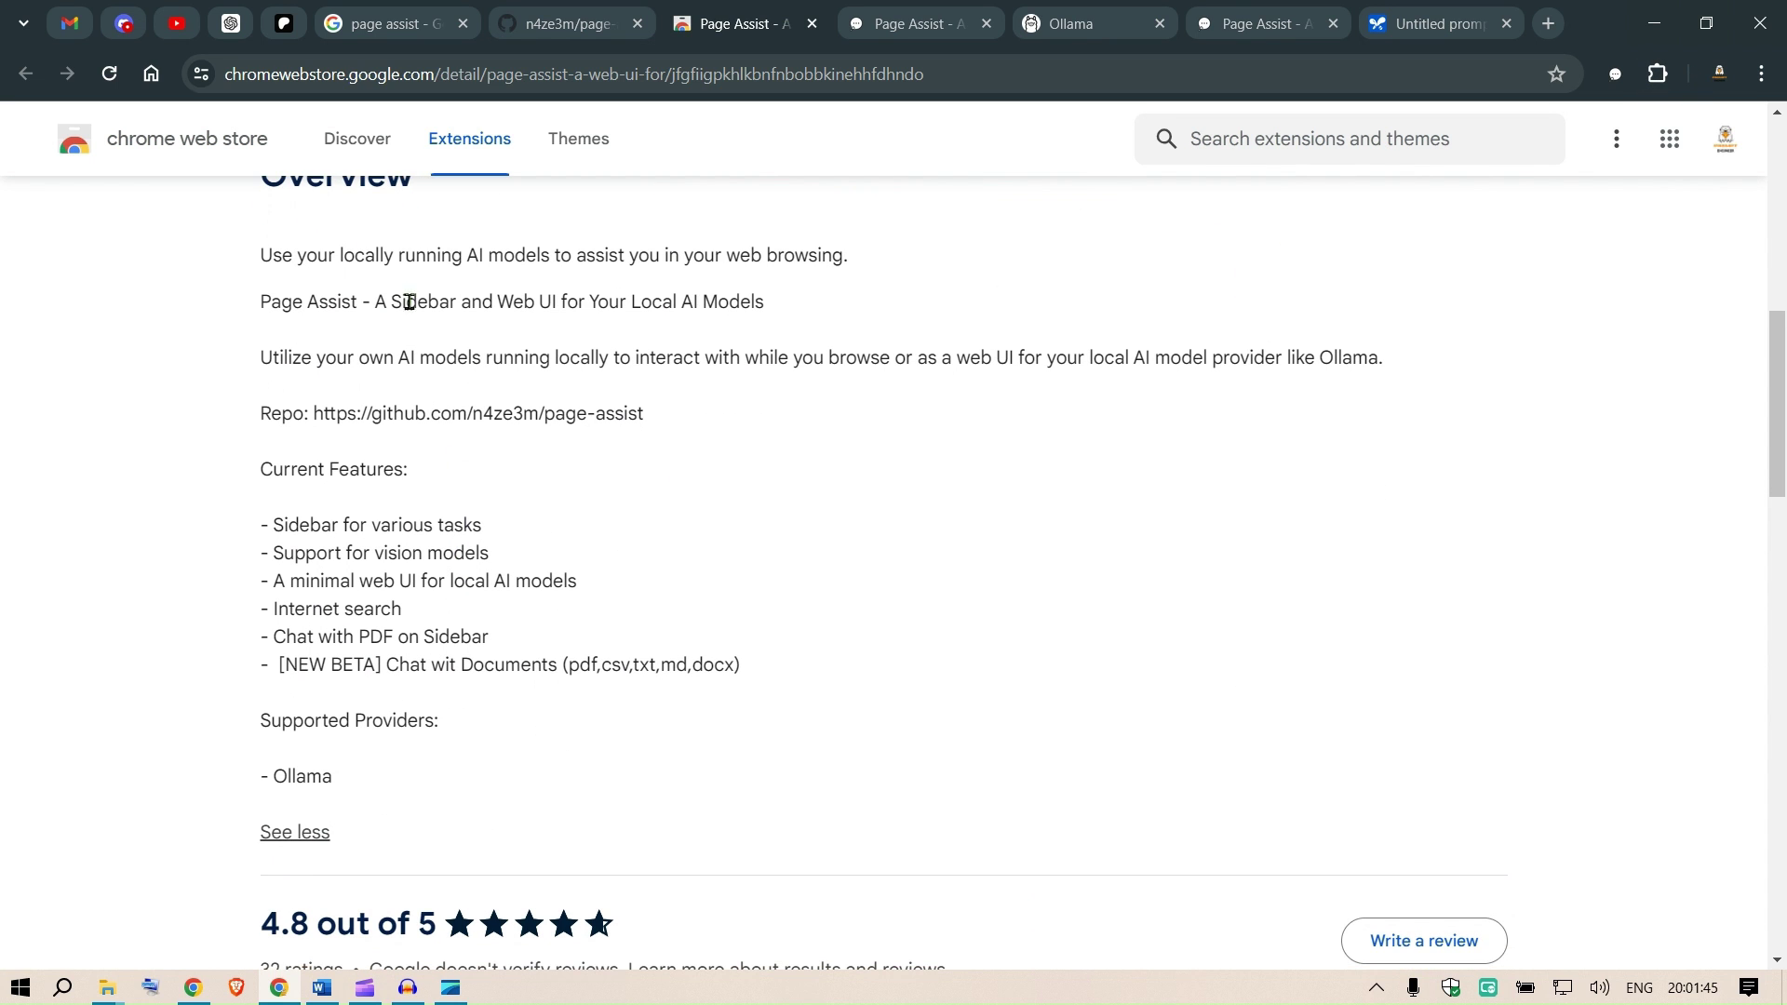
{"action": "left_click_drag", "start_coordinate": [264, 296], "coordinate": [406, 302]}
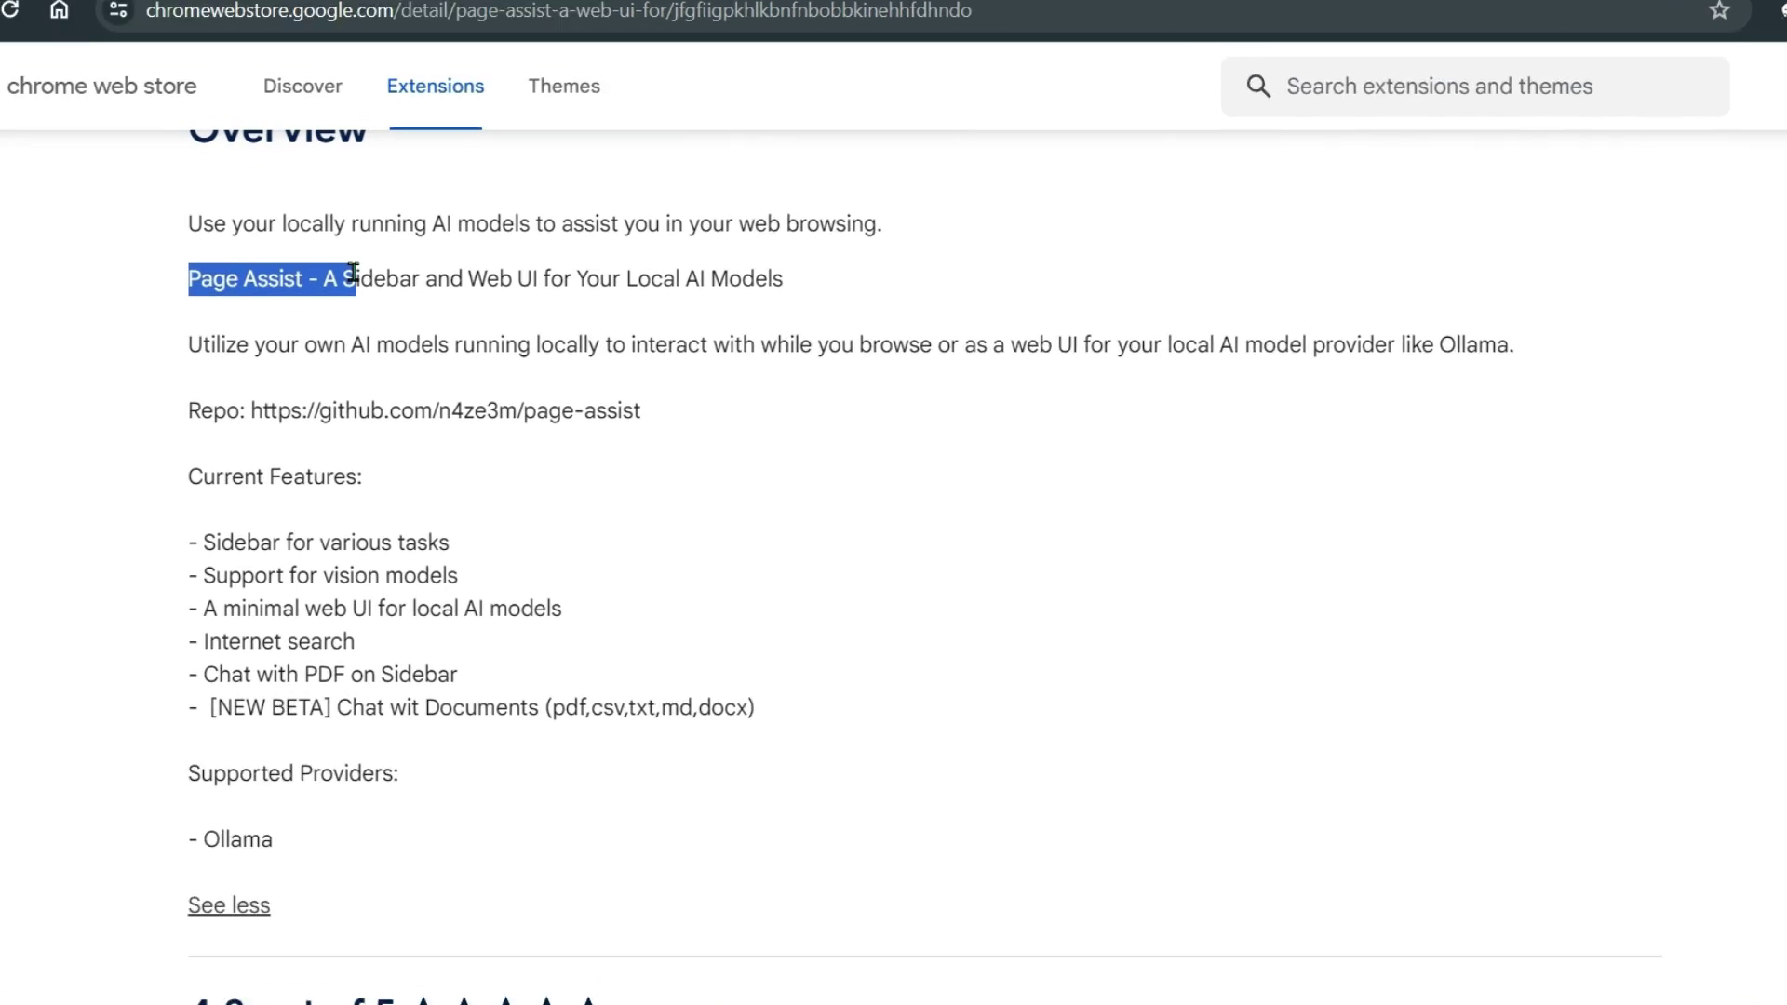
{"action": "left_click_drag", "start_coordinate": [499, 238], "coordinate": [864, 253]}
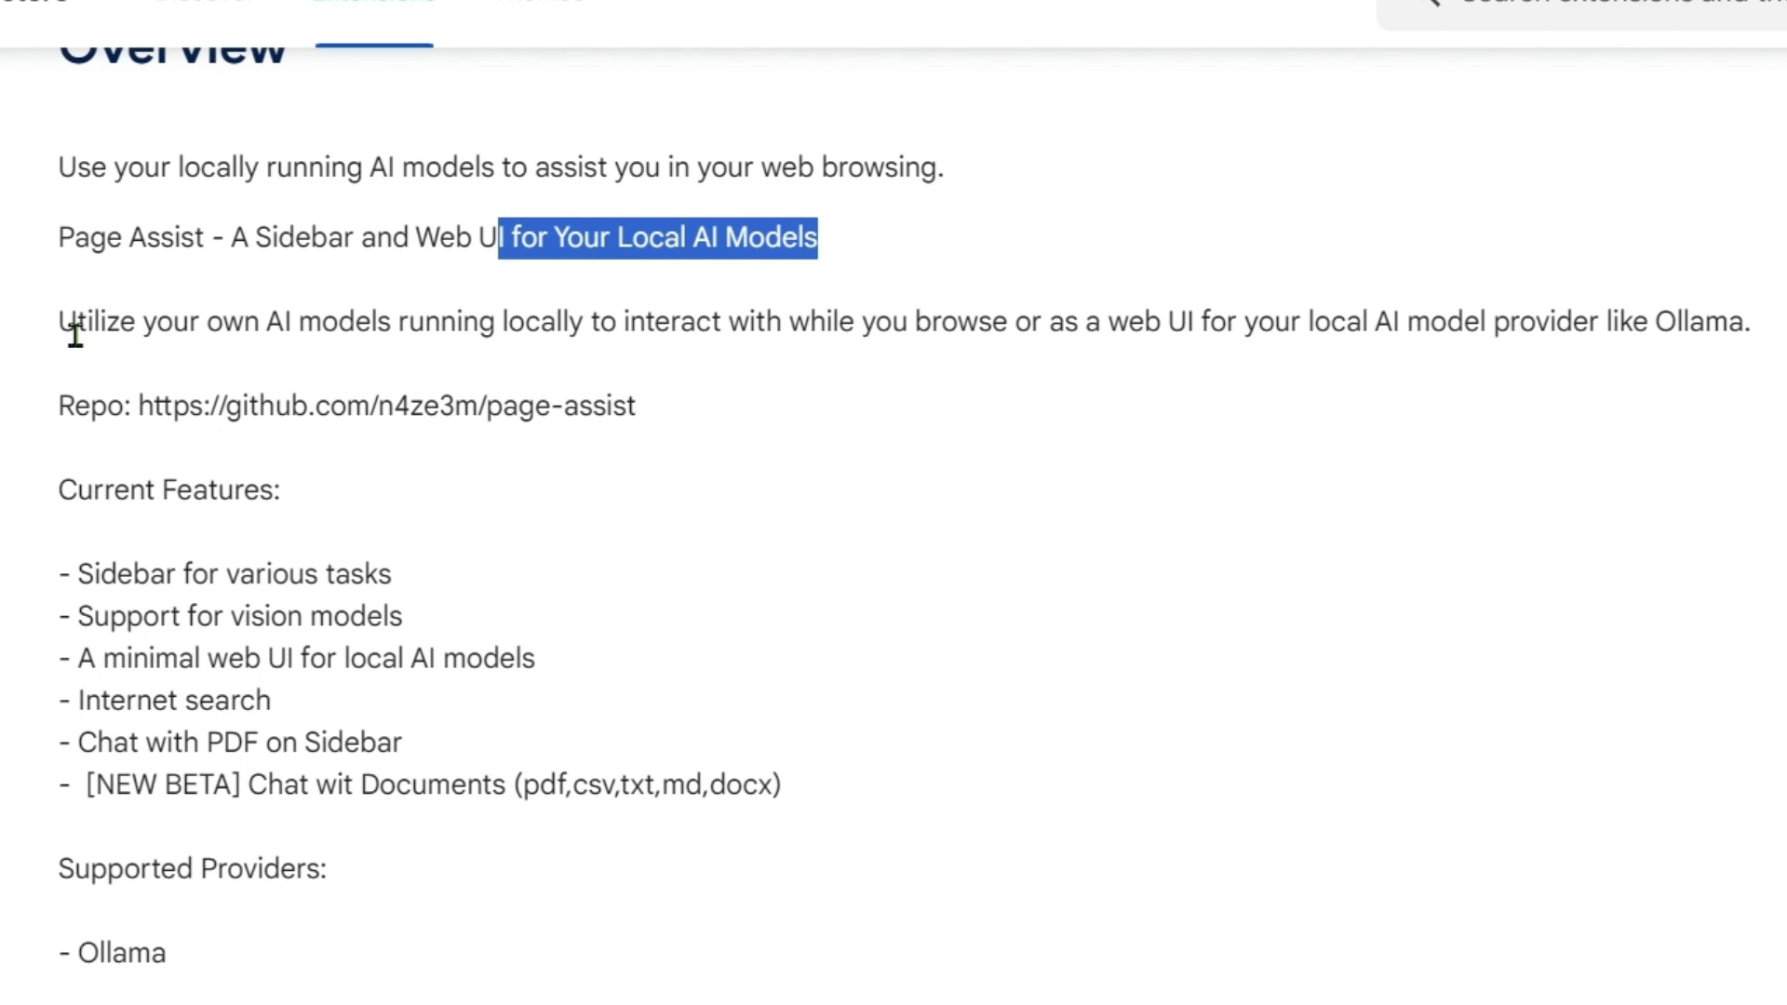
{"action": "left_click_drag", "start_coordinate": [77, 326], "coordinate": [103, 330]}
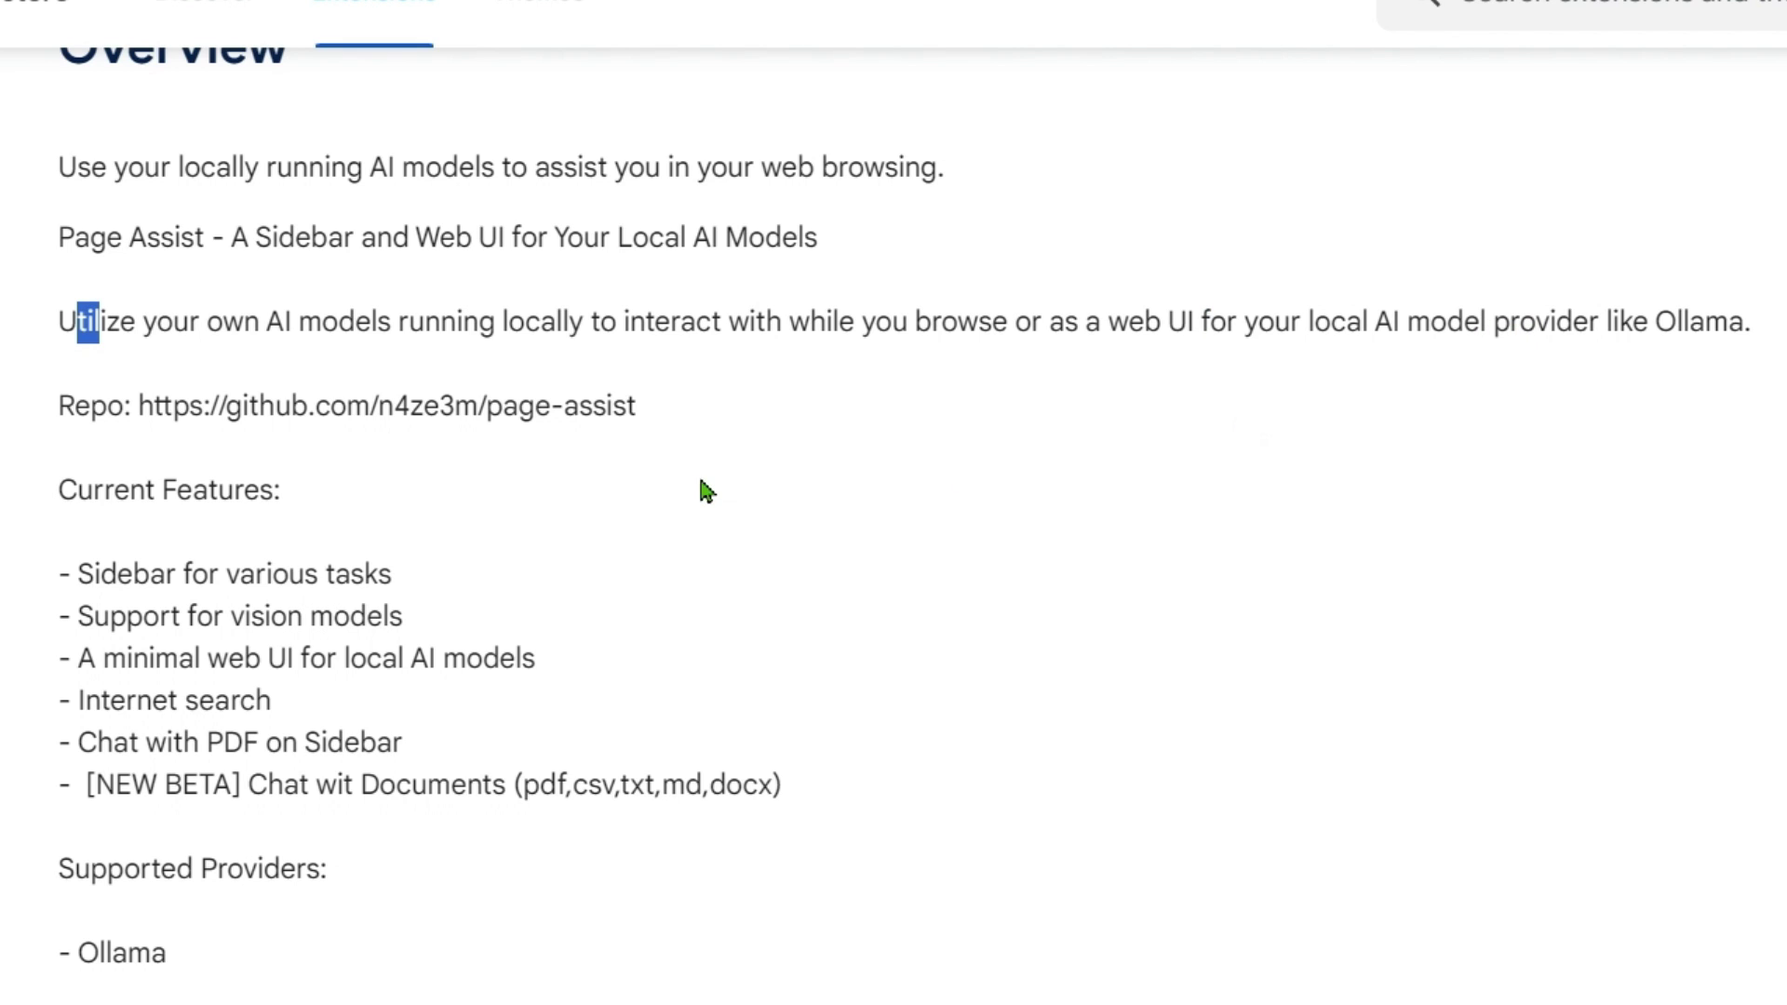
- Examine the listing's Current Features, highlighting vision model support, the minimal web UI and PDF chat, and return to the listing's header
{"action": "left_click", "coordinate": [103, 588]}
{"action": "left_click_drag", "start_coordinate": [60, 622], "coordinate": [410, 622]}
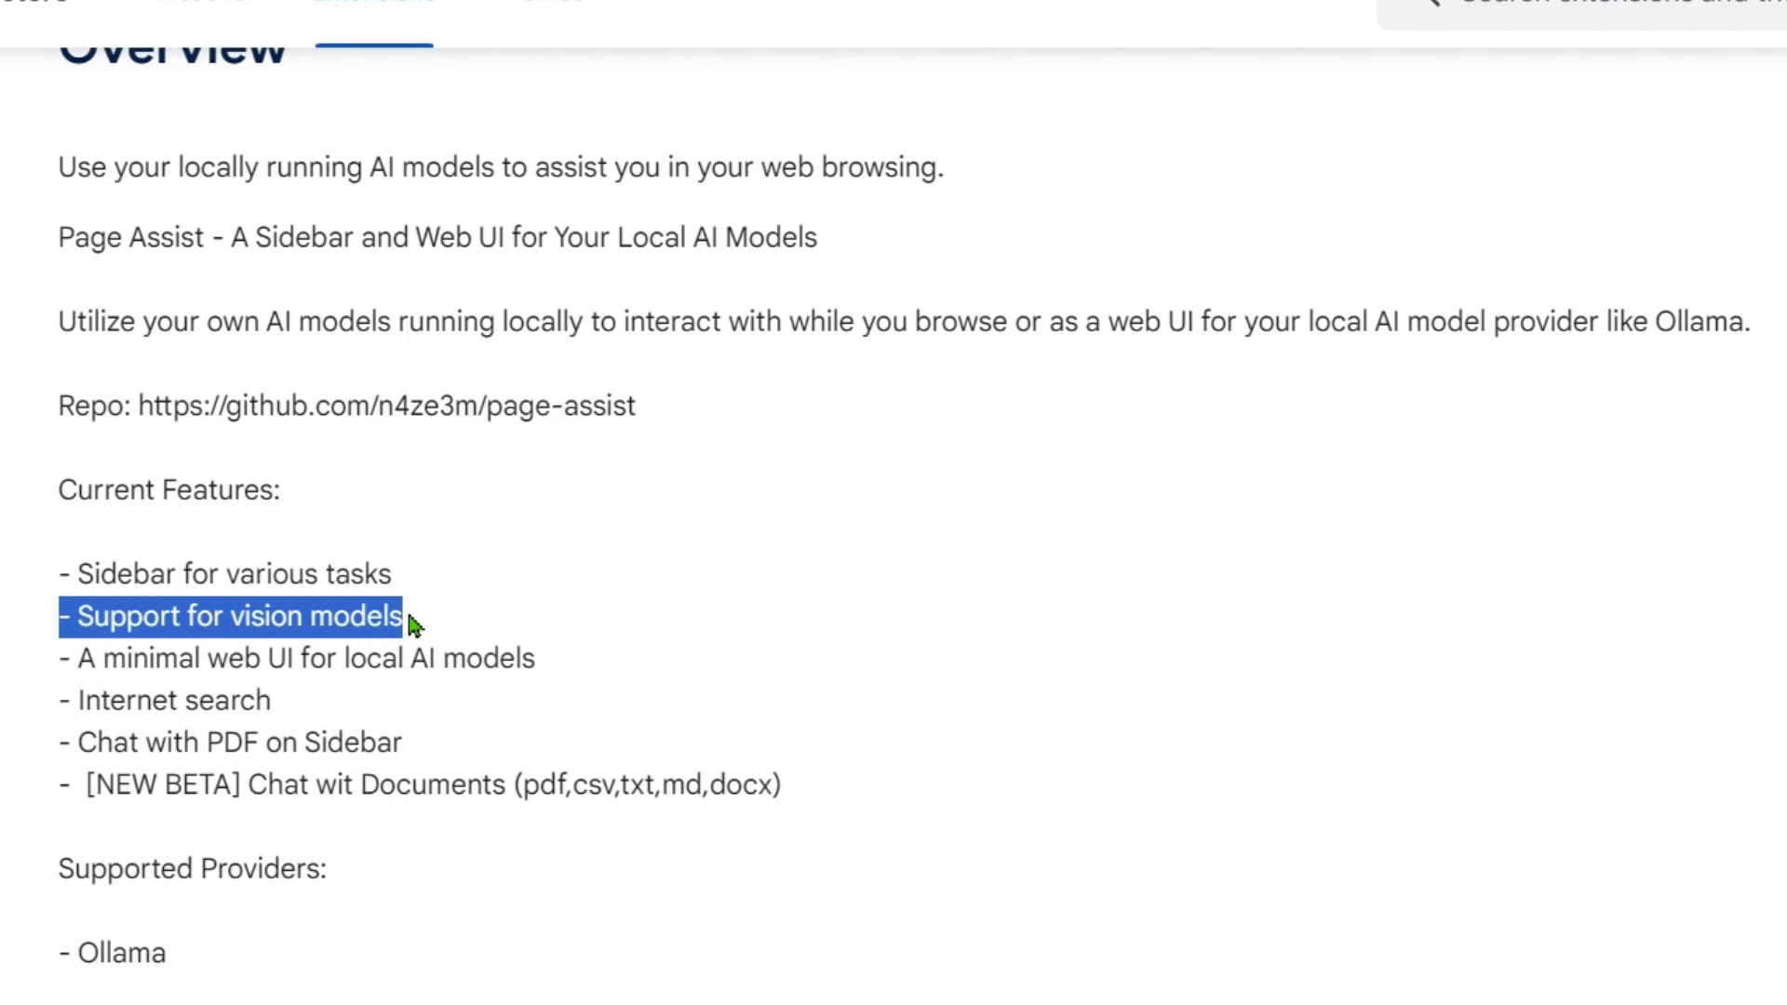
{"action": "left_click_drag", "start_coordinate": [95, 659], "coordinate": [269, 663]}
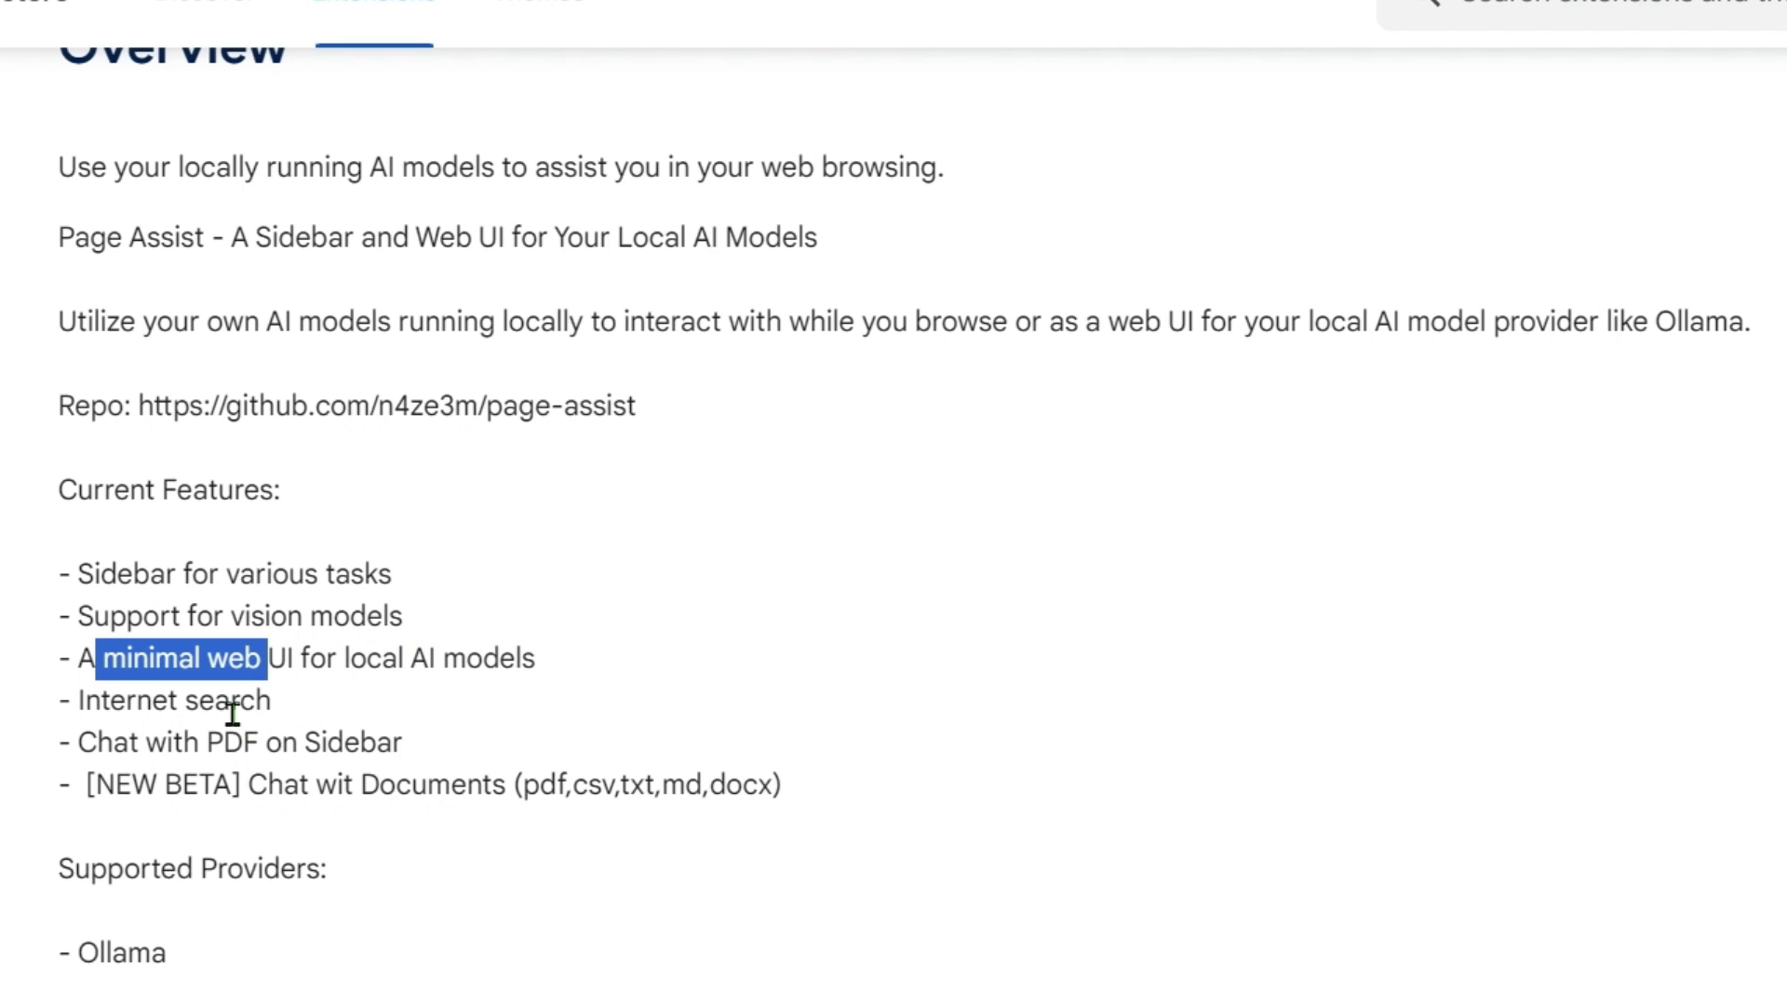
{"action": "left_click_drag", "start_coordinate": [93, 745], "coordinate": [346, 742]}
{"action": "left_click", "coordinate": [629, 717]}
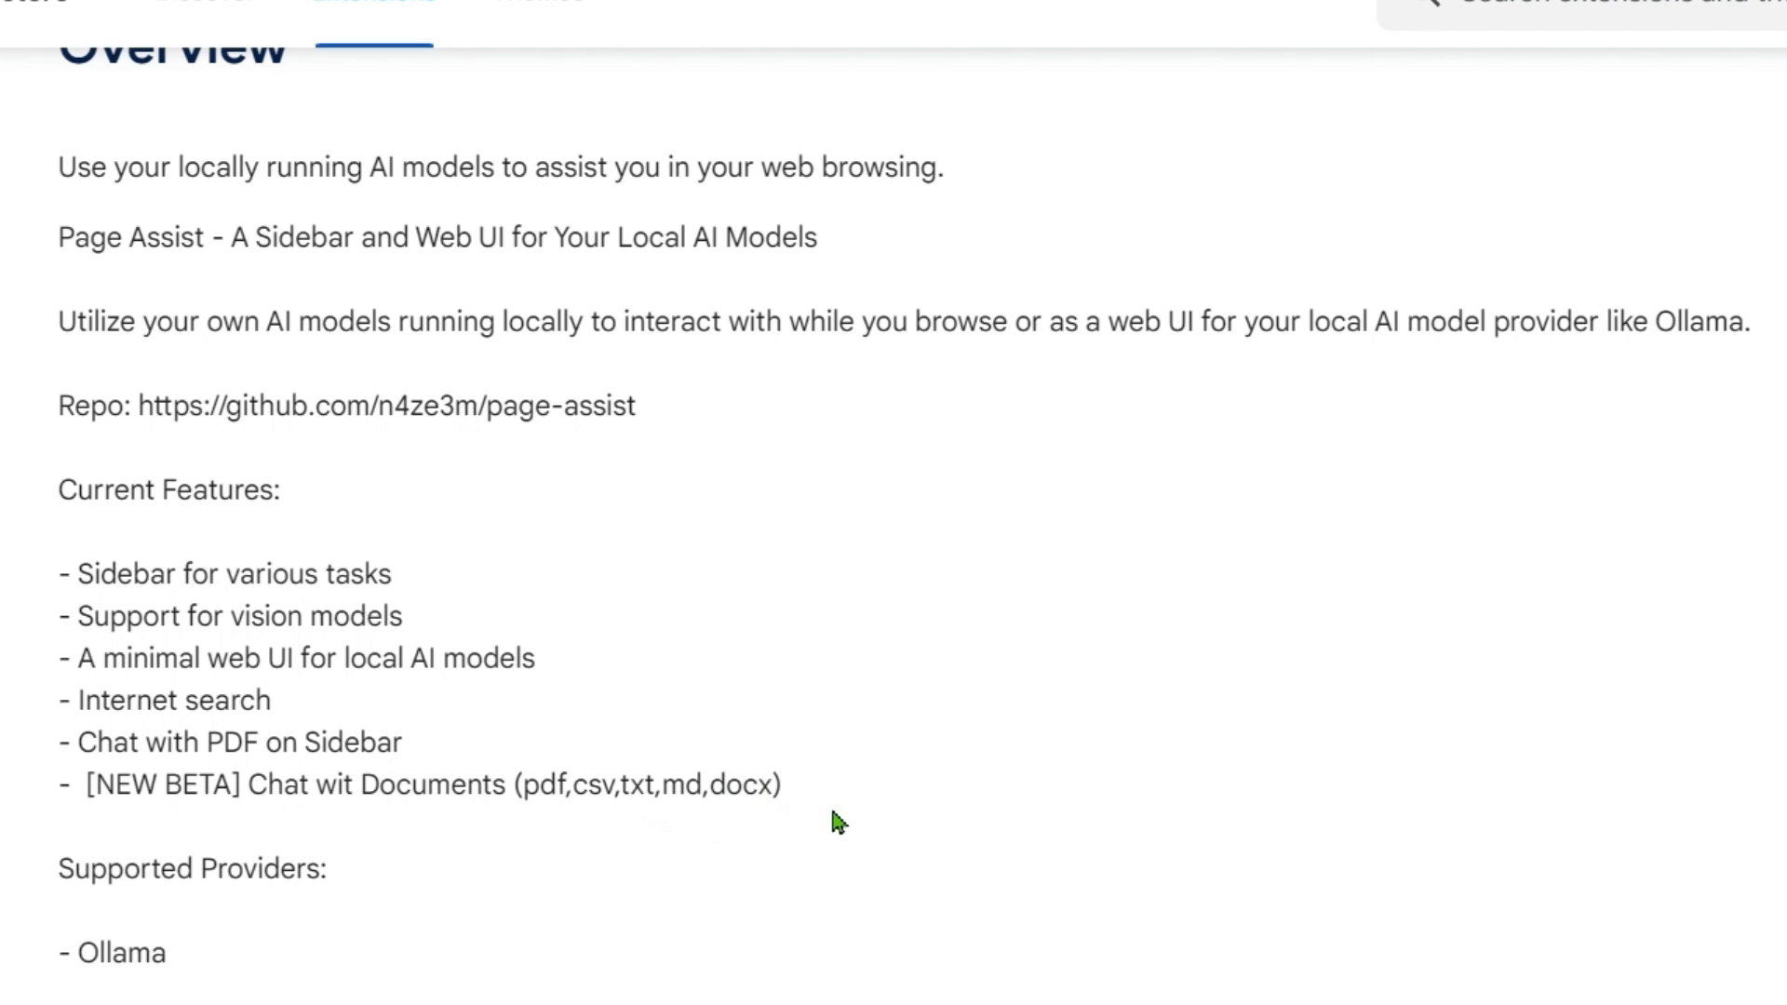
{"action": "scroll", "coordinate": [600, 870], "scroll_direction": "down", "scroll_amount": 1}
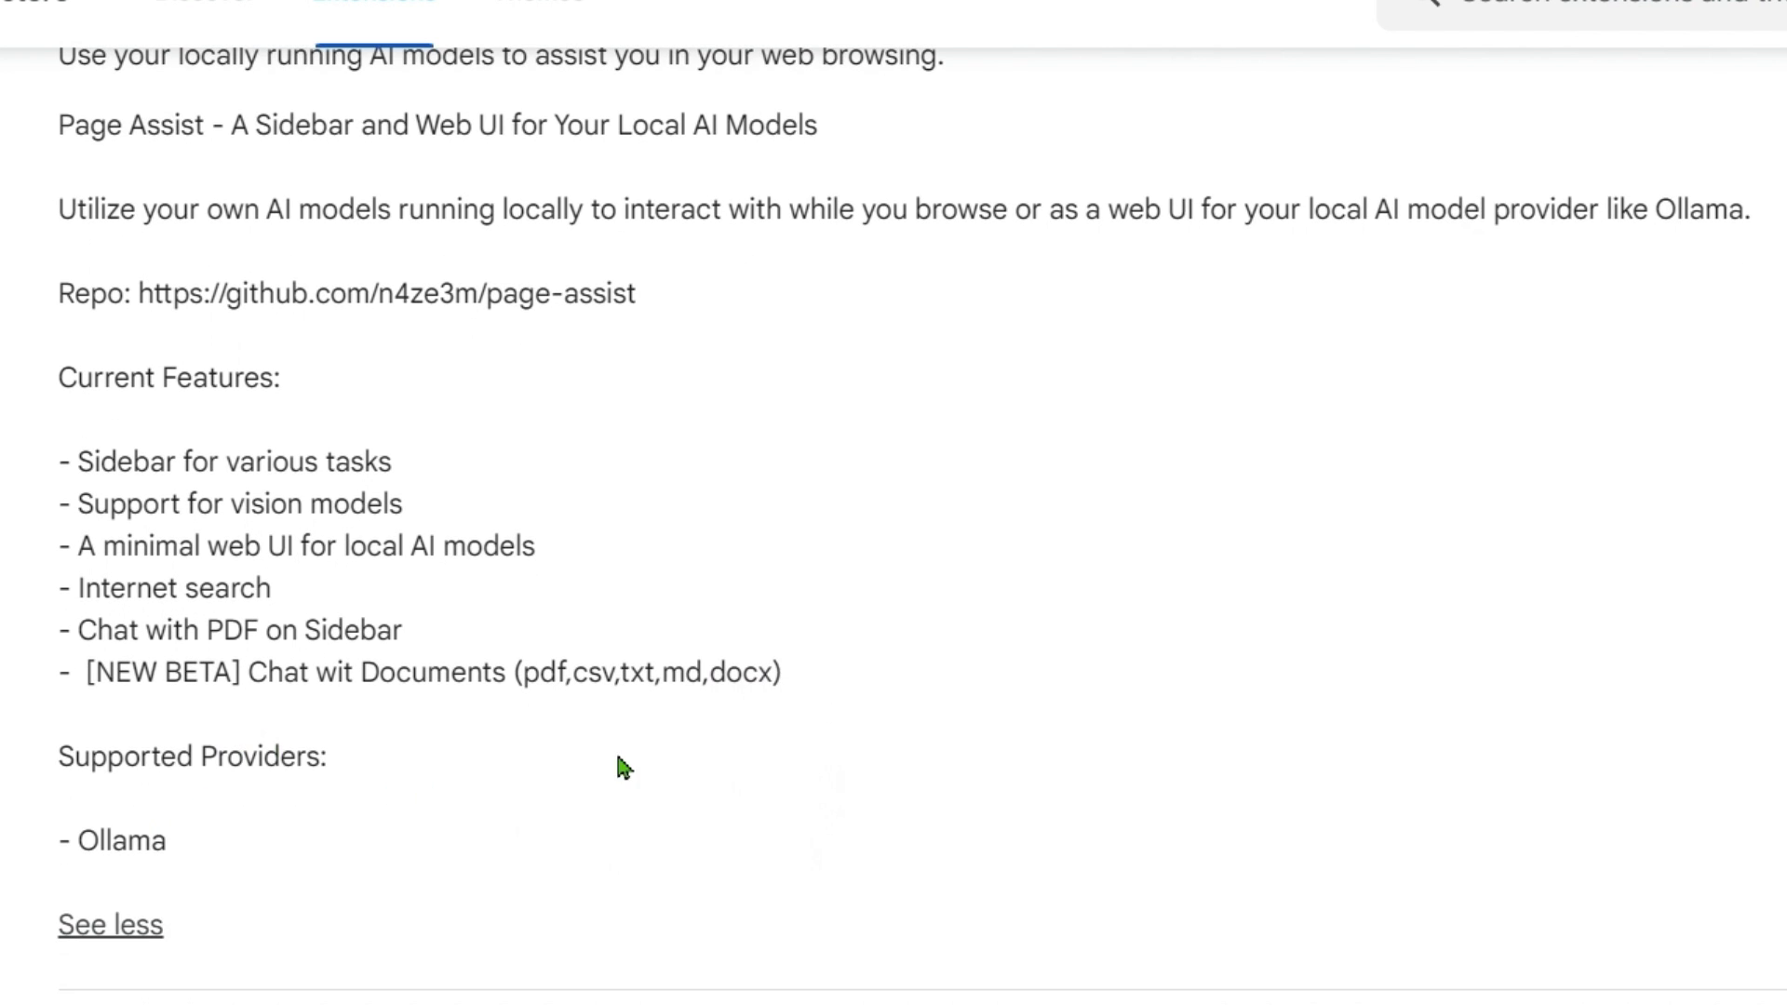
{"action": "scroll", "coordinate": [624, 768], "scroll_direction": "down", "scroll_amount": 20}
{"action": "scroll", "coordinate": [624, 768], "scroll_direction": "up", "scroll_amount": 20}
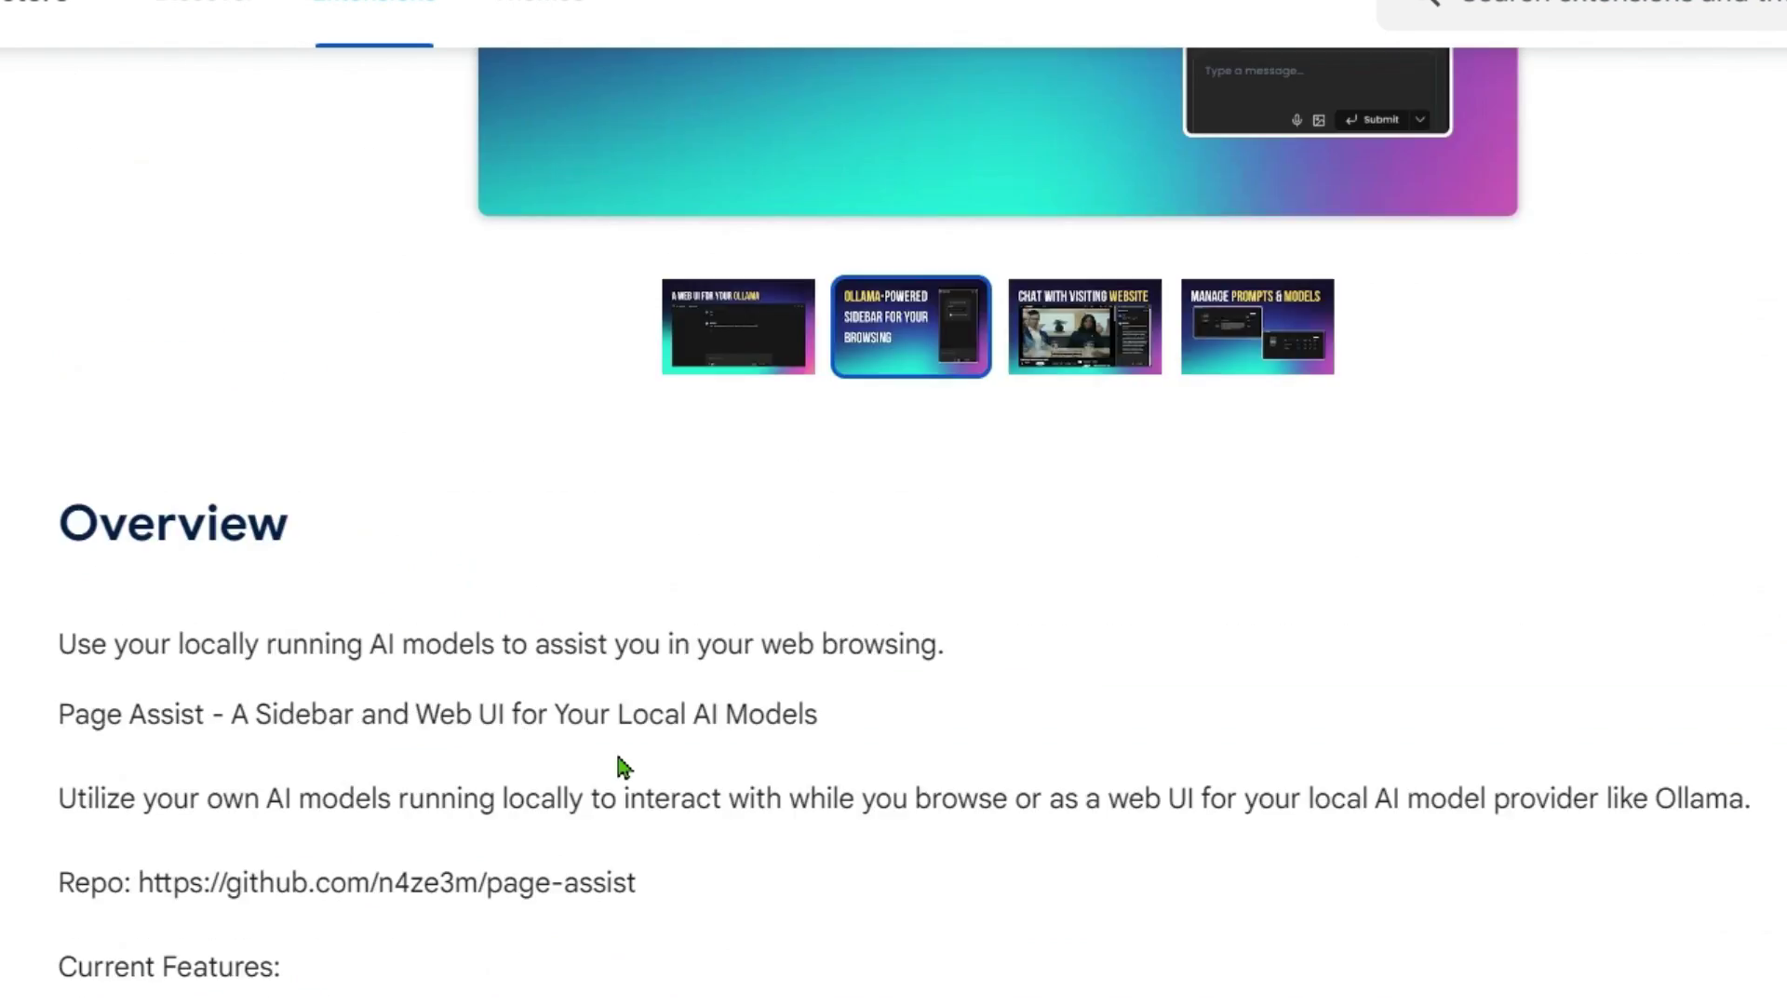
{"action": "scroll", "coordinate": [624, 768], "scroll_direction": "up", "scroll_amount": 8}
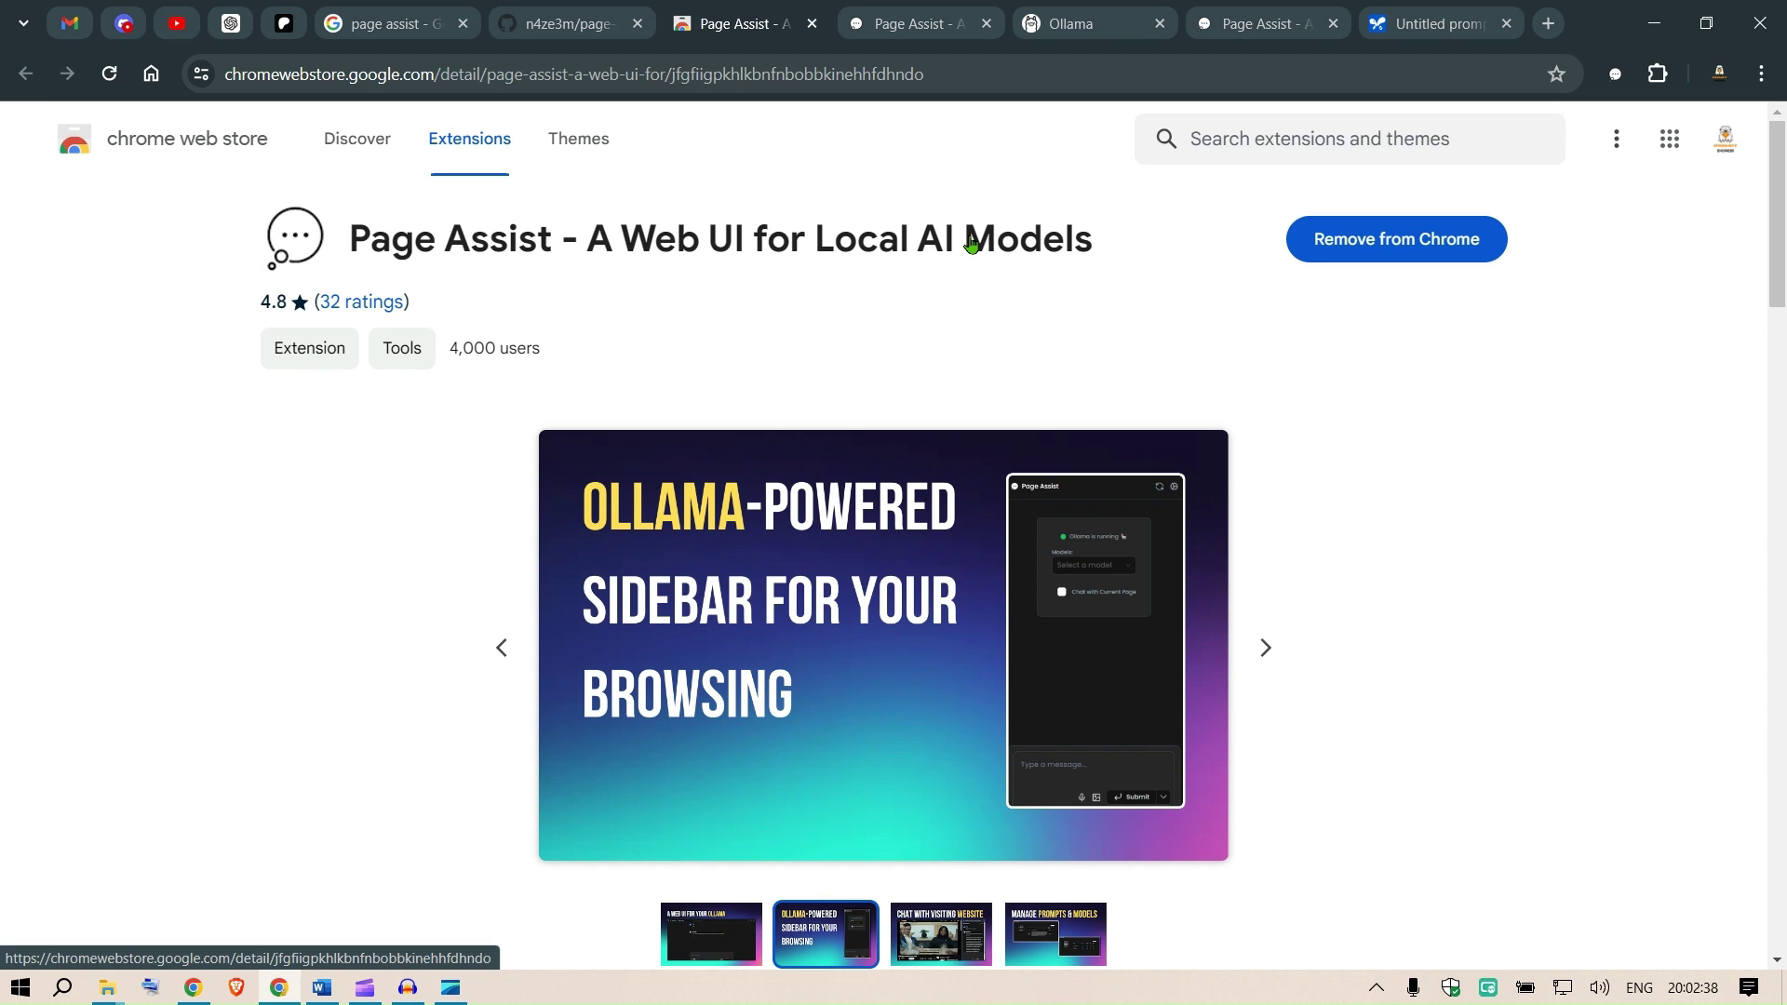
- Open the Page Assist web UI from the extension, look through the chat history and close it
{"action": "left_click", "coordinate": [1616, 74]}
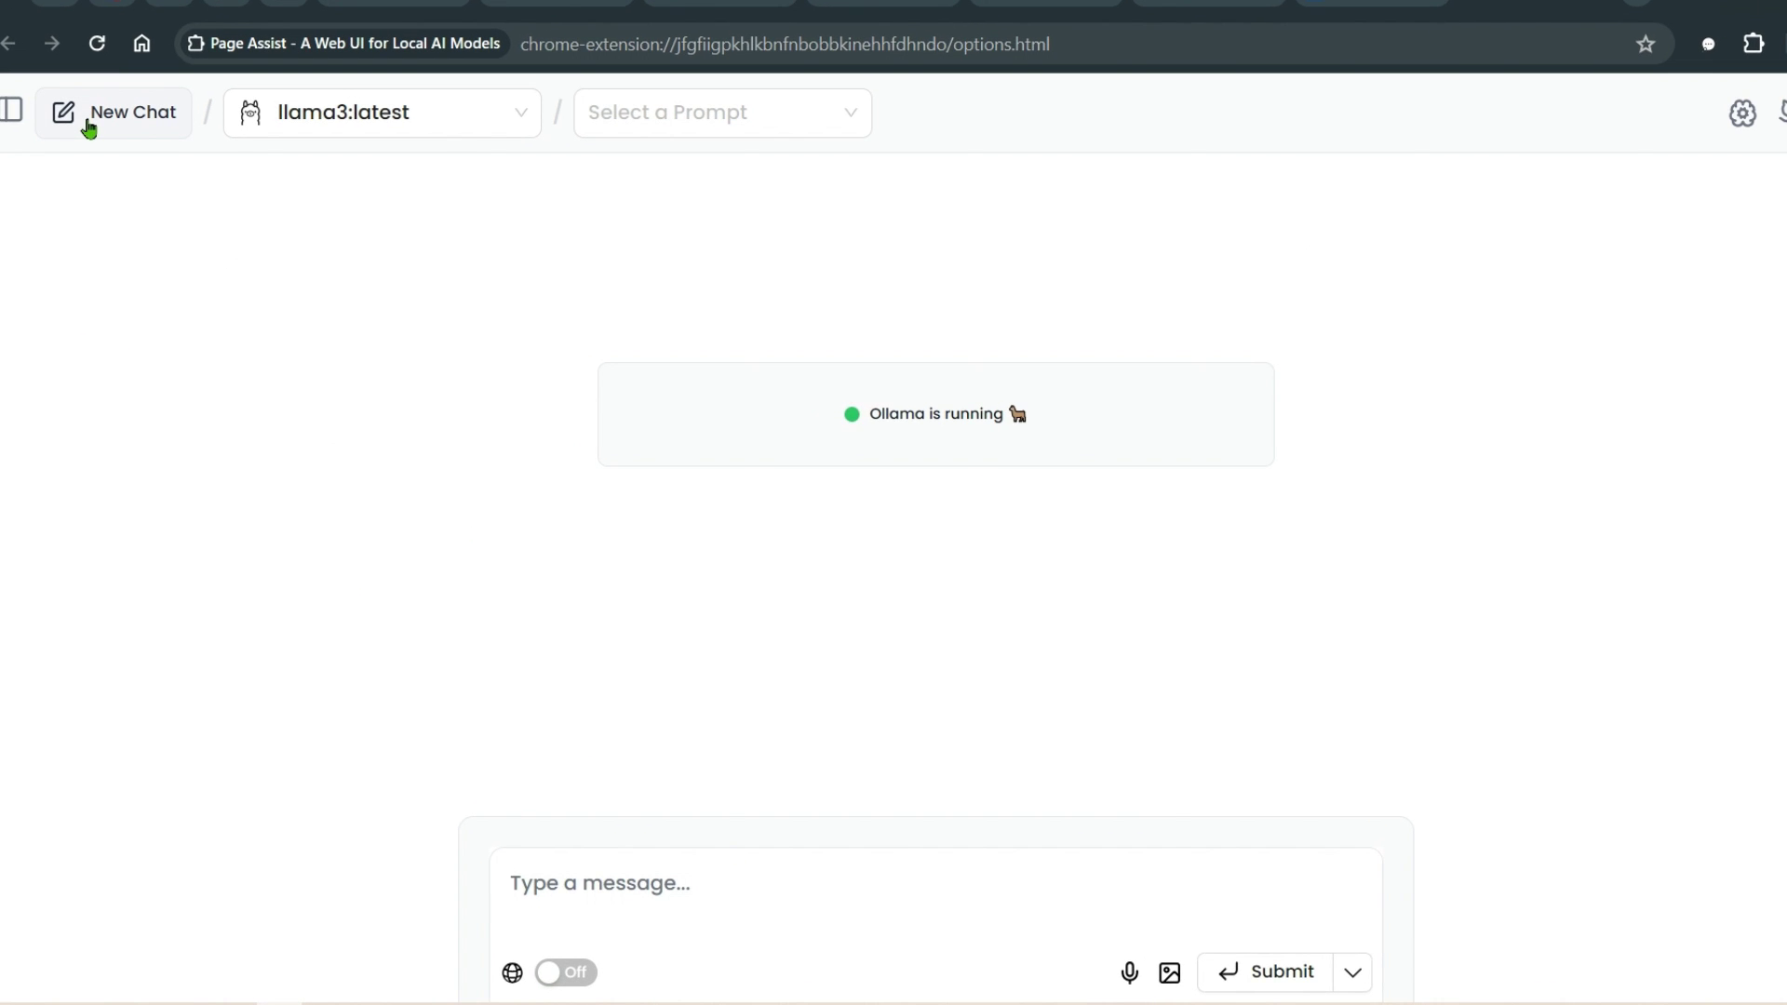
{"action": "left_click", "coordinate": [10, 112]}
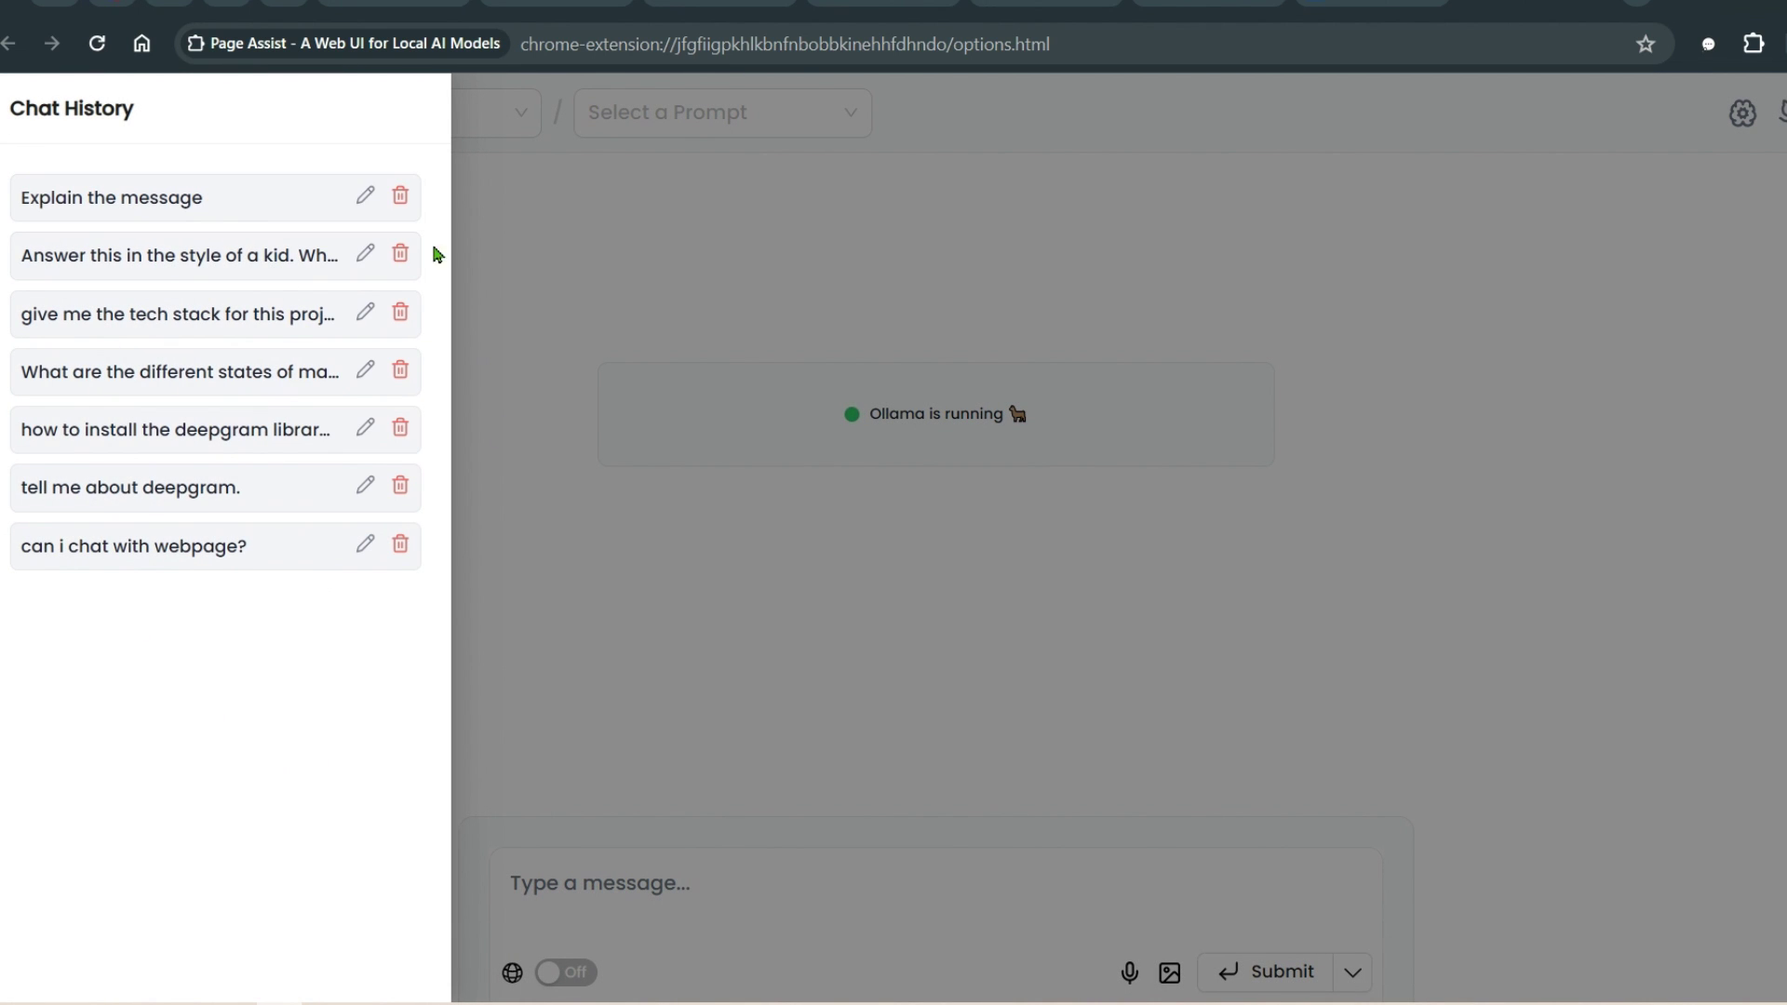
{"action": "left_click", "coordinate": [625, 262]}
- Choose llama3:latest as the chat model and view the saved prompts without picking one
{"action": "left_click", "coordinate": [375, 113]}
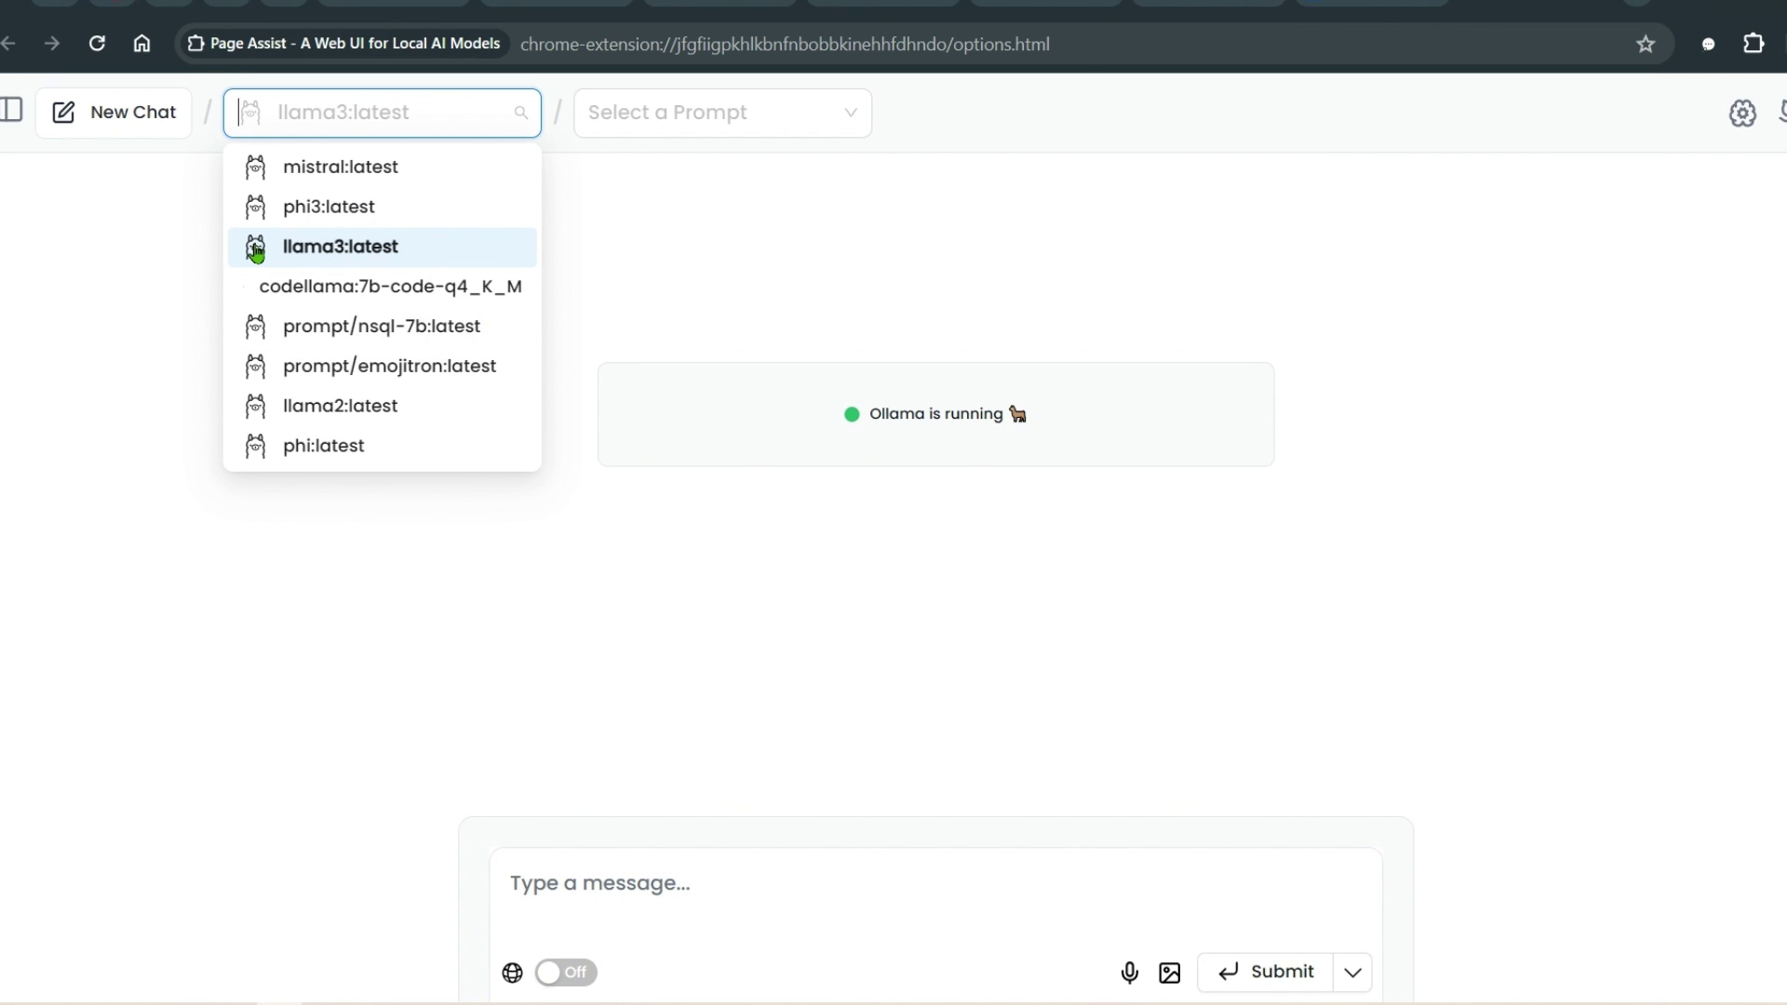
{"action": "left_click", "coordinate": [415, 256]}
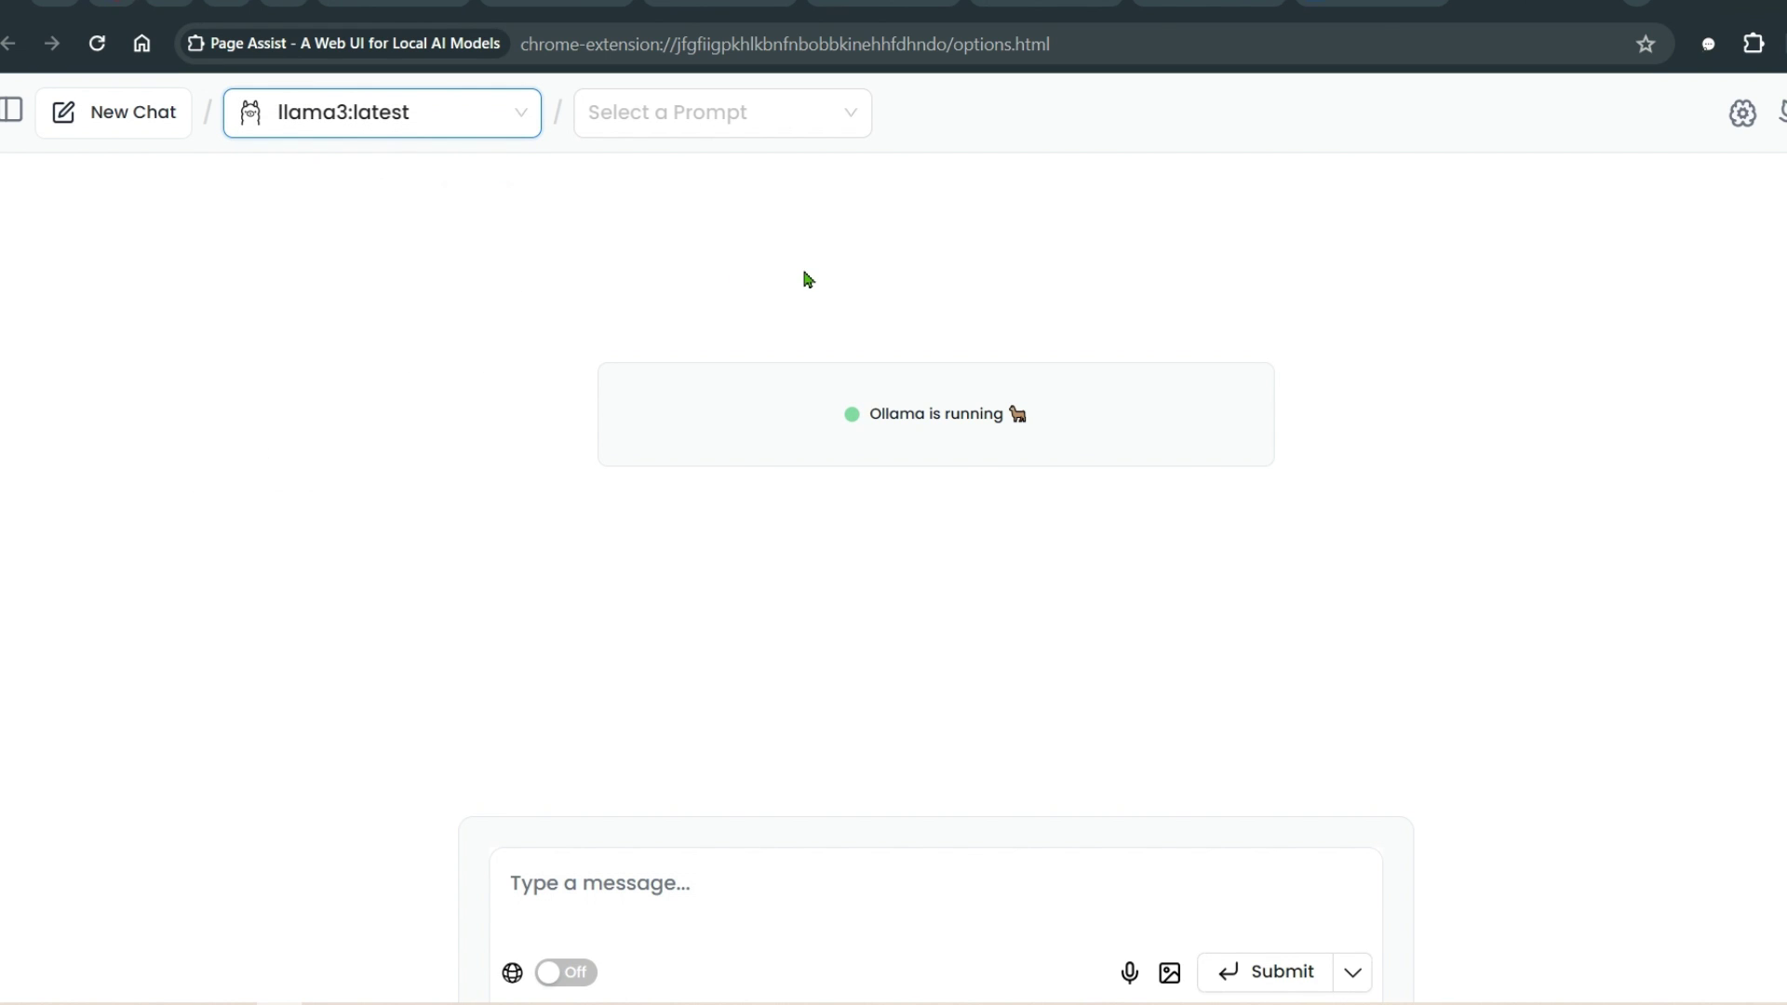
{"action": "left_click", "coordinate": [751, 106]}
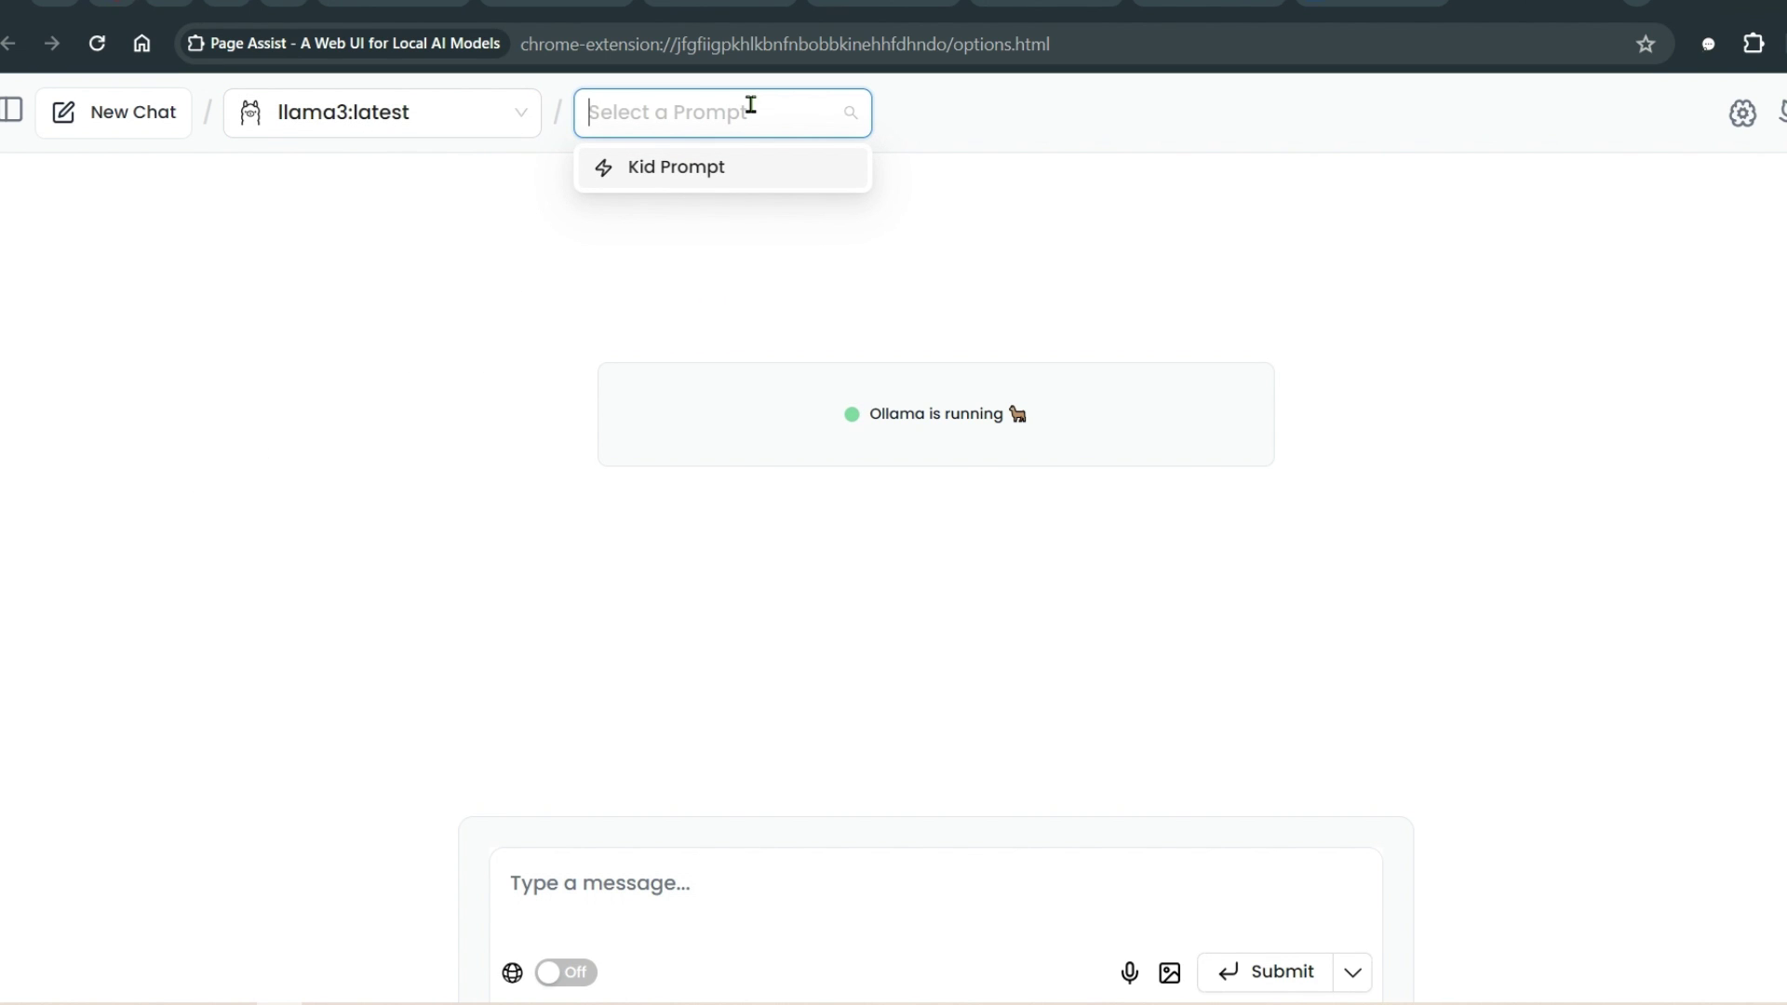
{"action": "left_click", "coordinate": [1225, 275]}
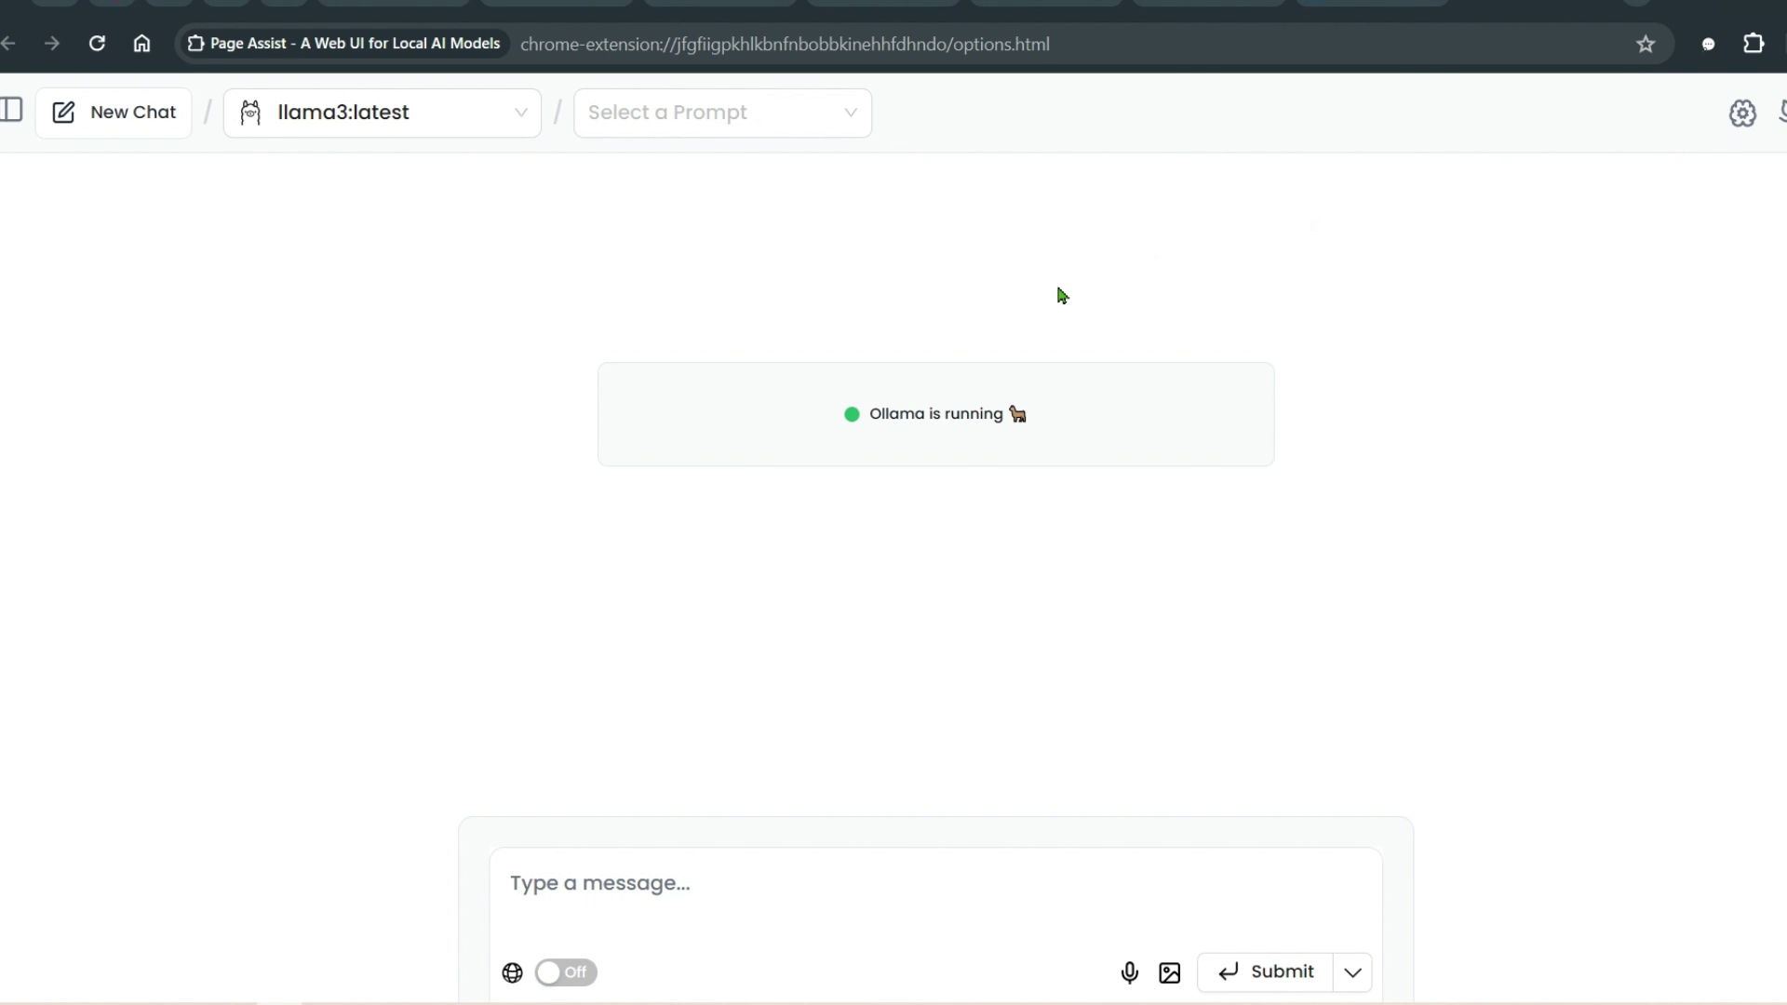
{"action": "left_click", "coordinate": [633, 900]}
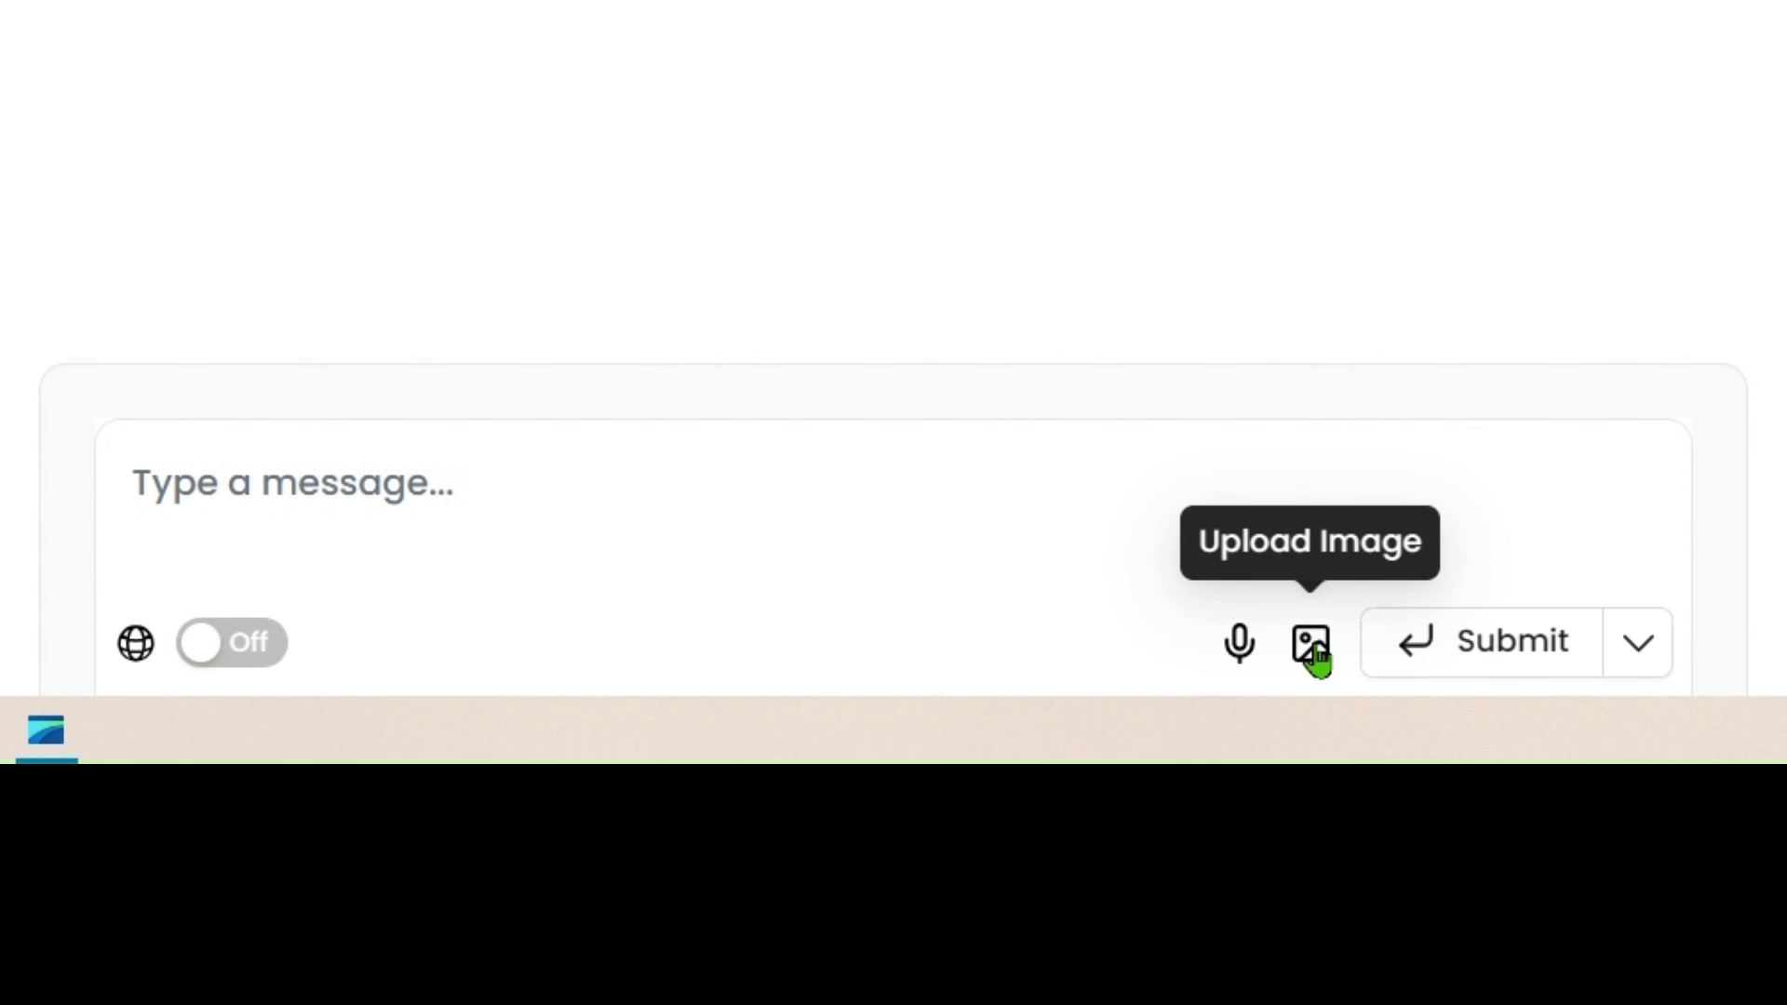
- Switch internet search on and off again for the chat, and open and close the current chat model settings
{"action": "left_click", "coordinate": [209, 654]}
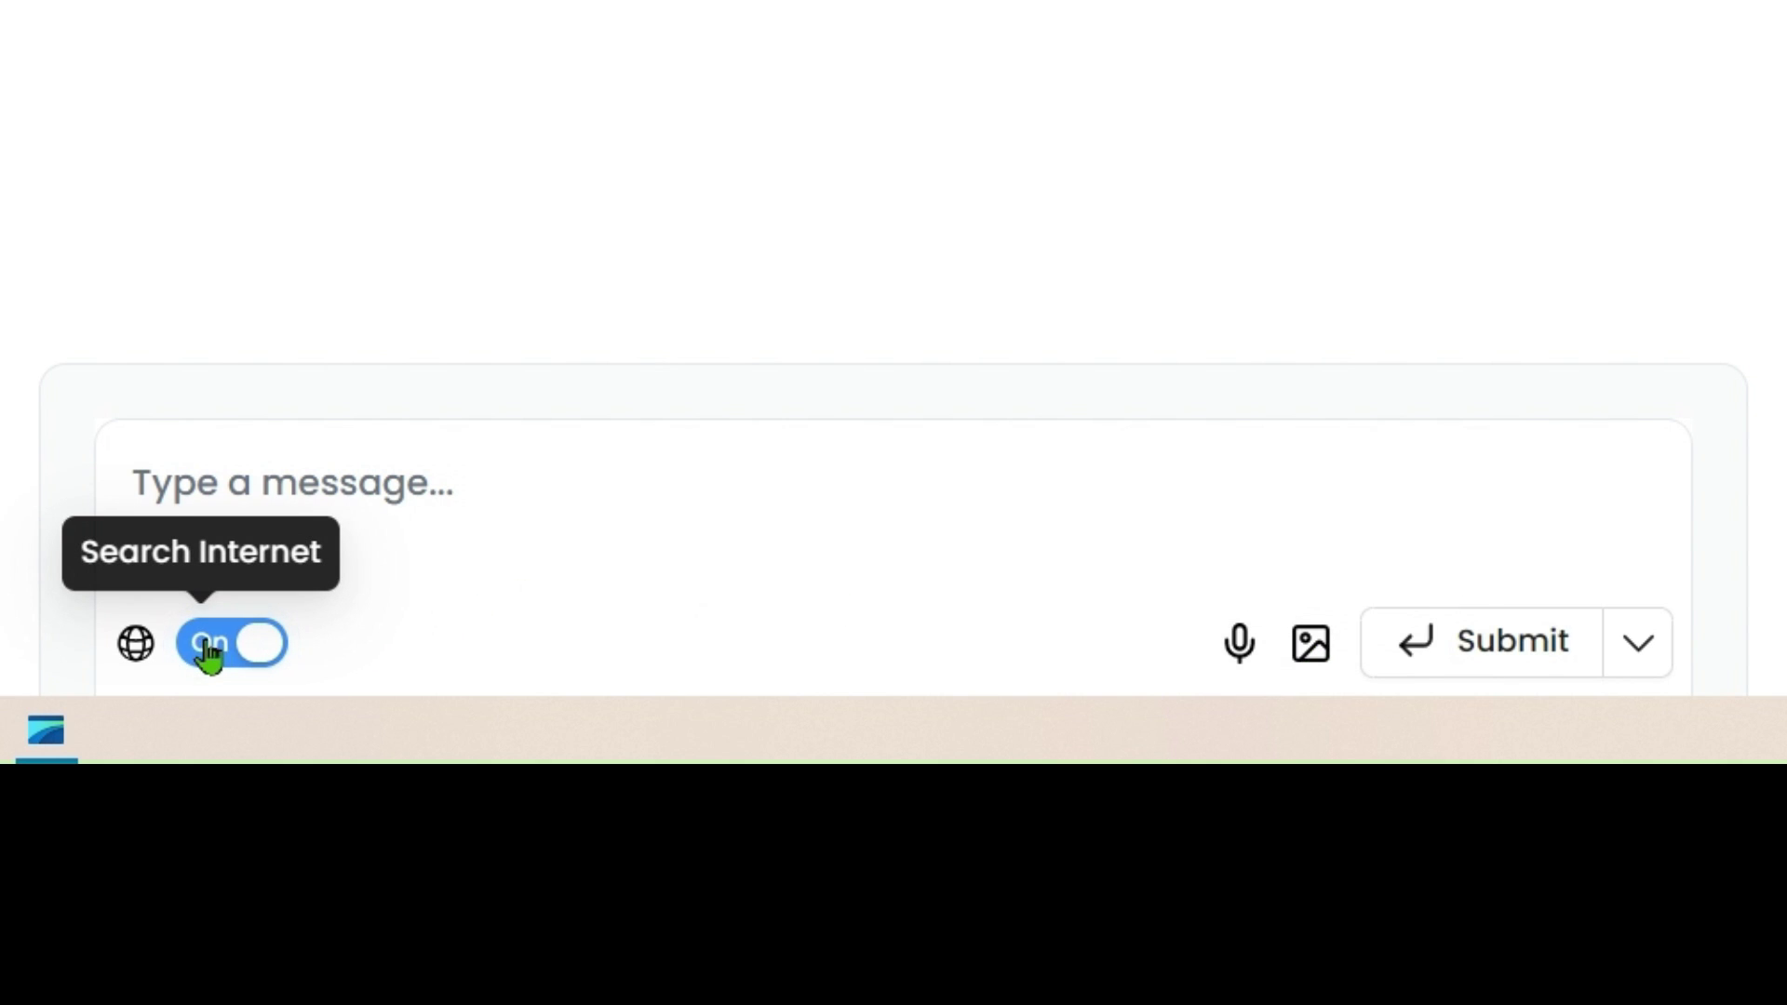
{"action": "left_click", "coordinate": [209, 652]}
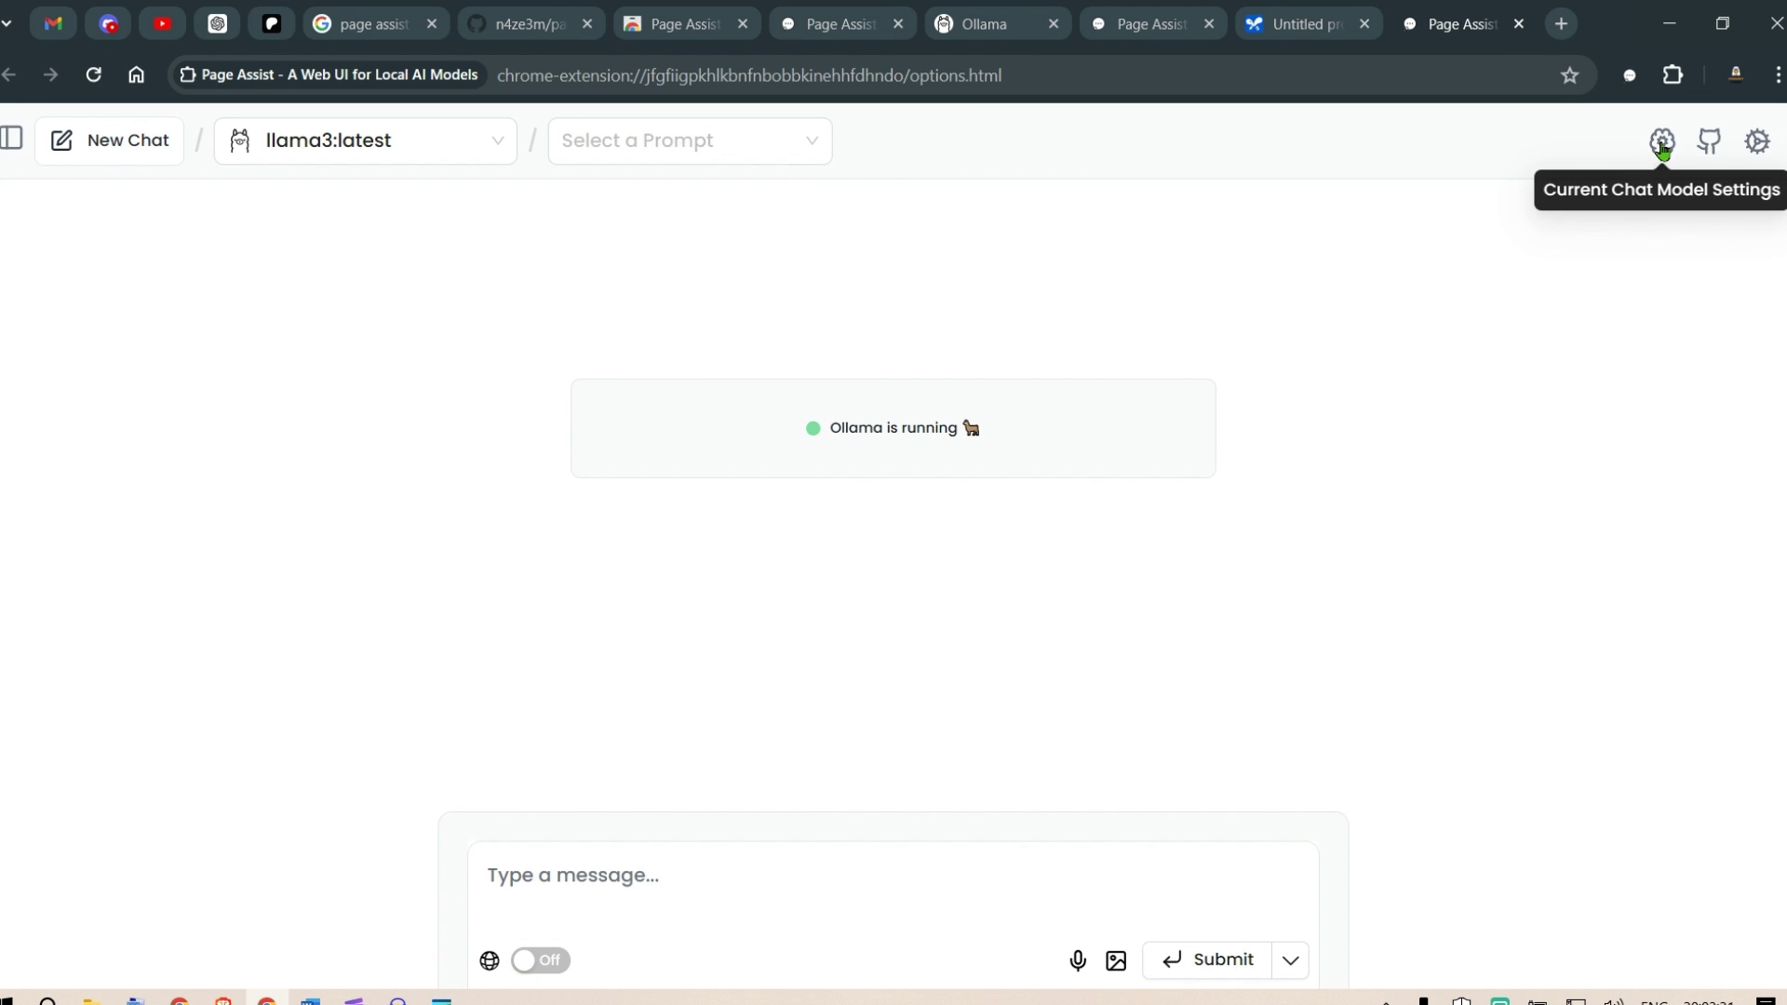
{"action": "left_click", "coordinate": [1663, 144]}
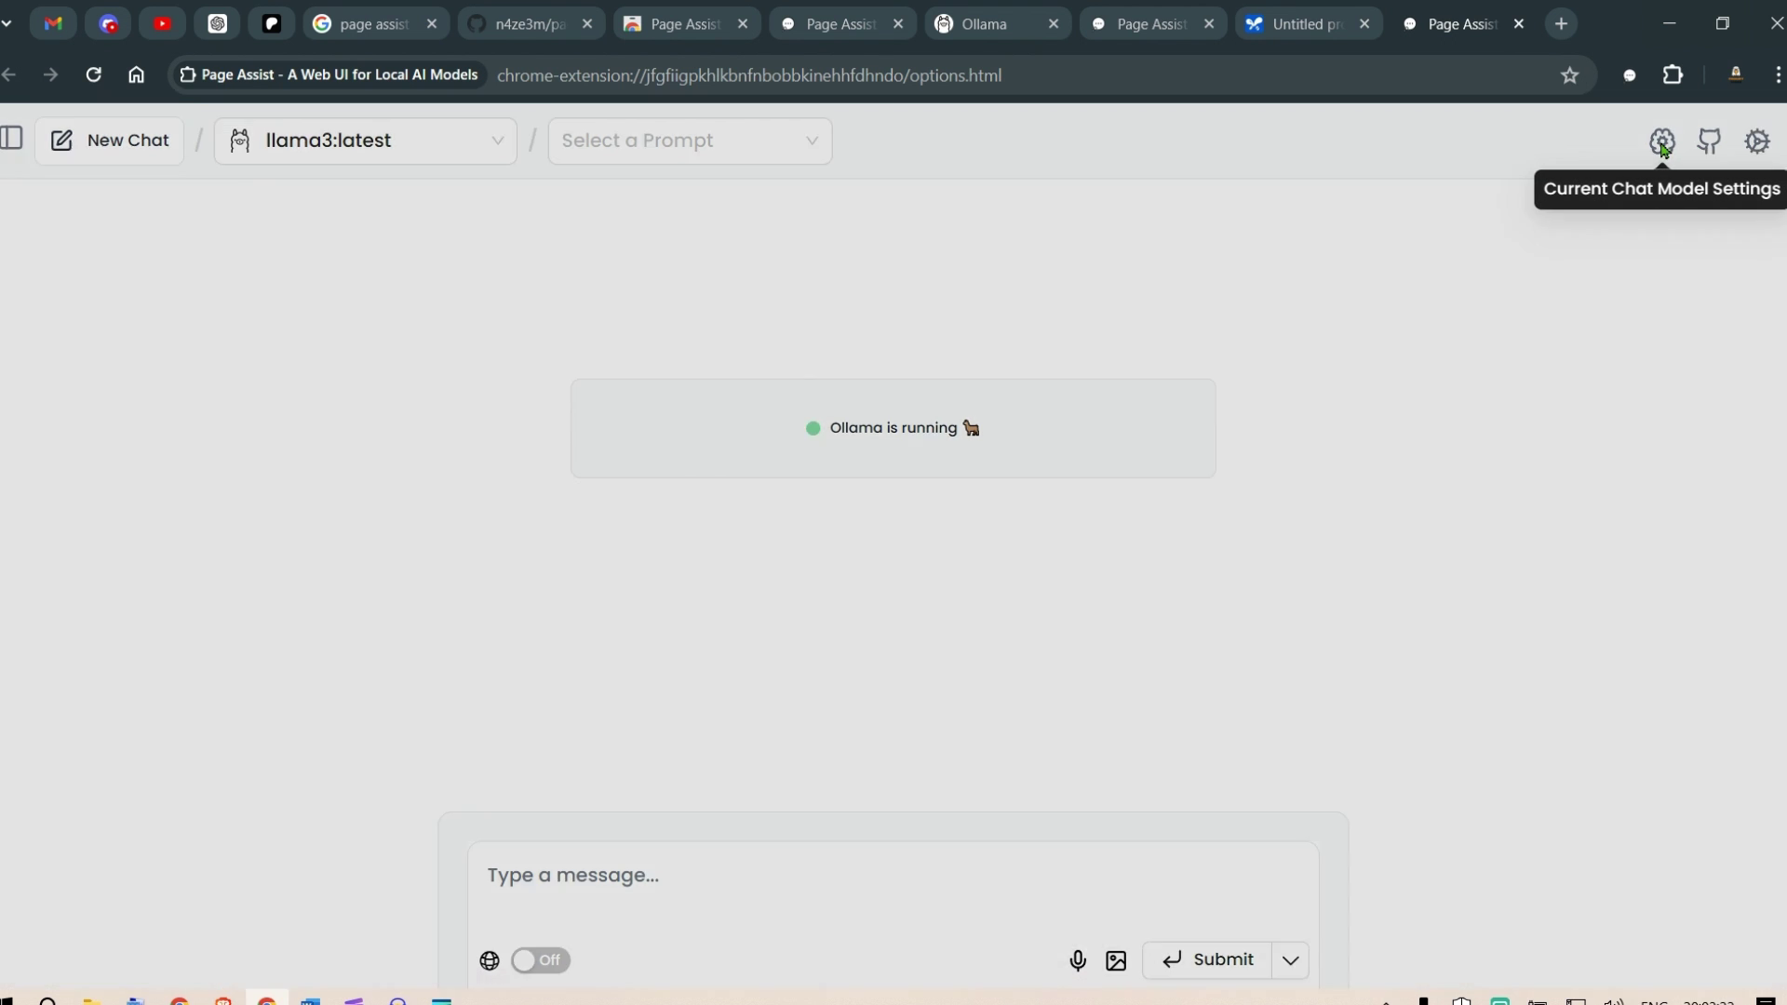
{"action": "left_click", "coordinate": [1166, 248]}
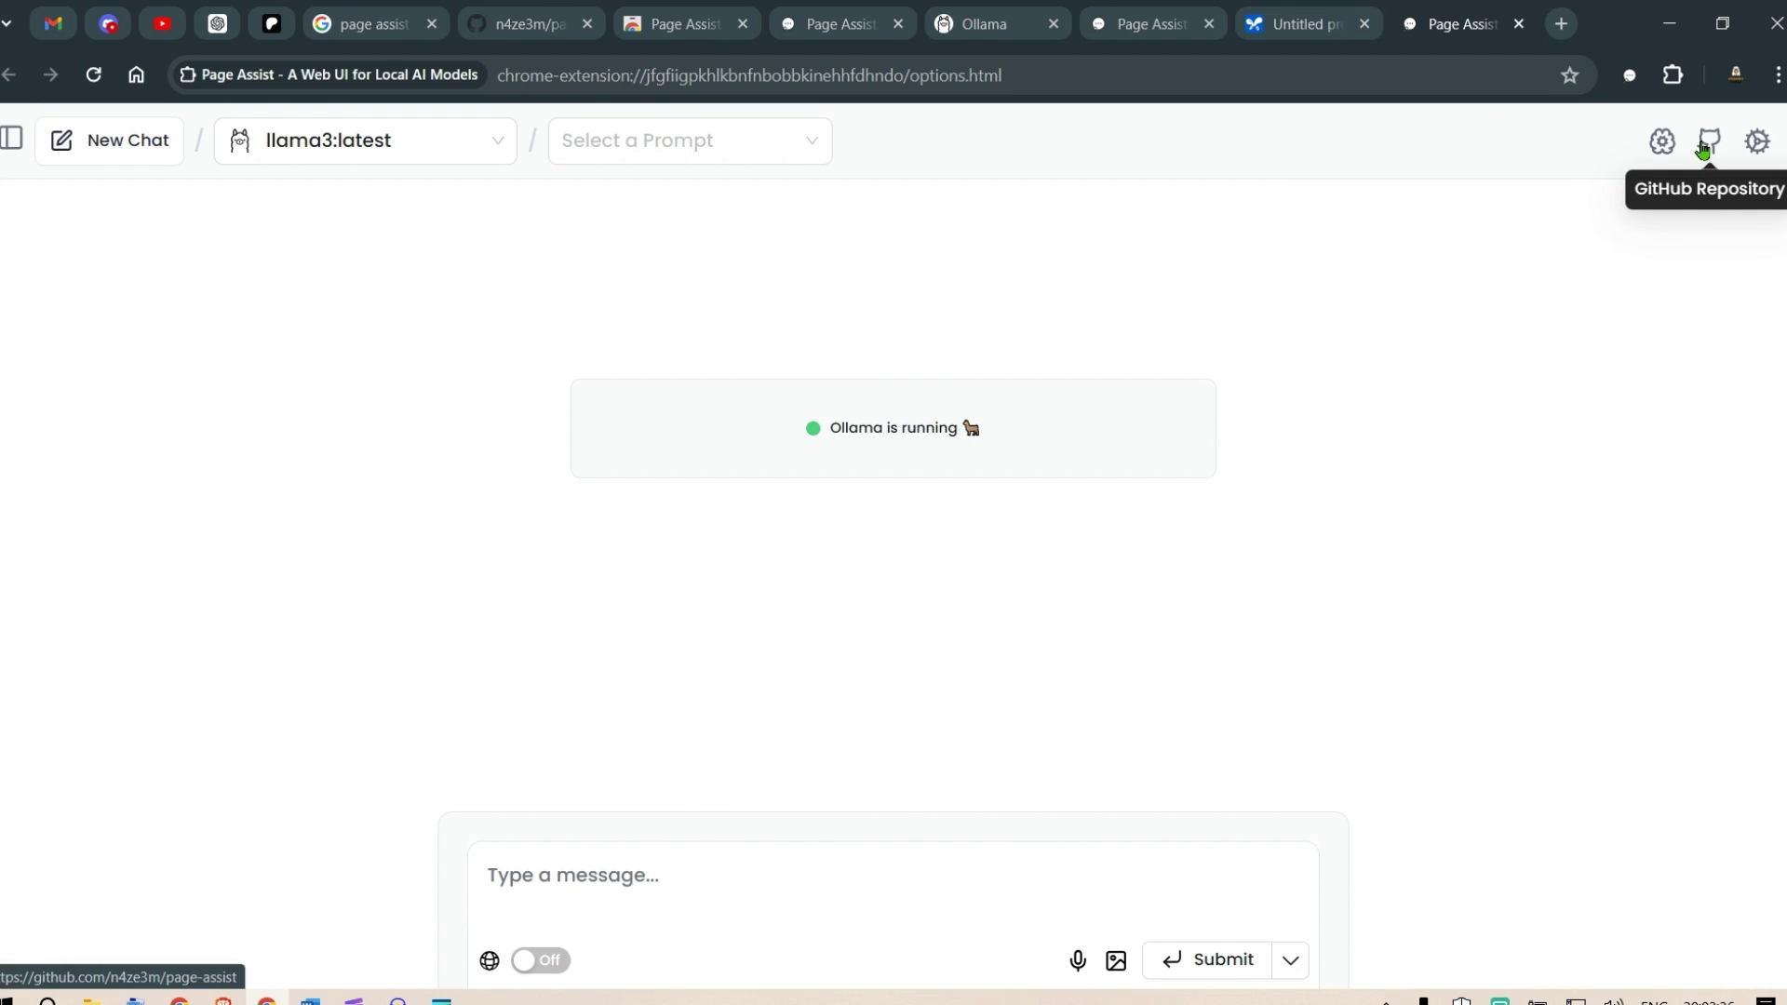
- Examine the General Settings through web search, text-to-speech and system options, choosing Microsoft Zira as the text-to-speech voice
{"action": "left_click", "coordinate": [1759, 148]}
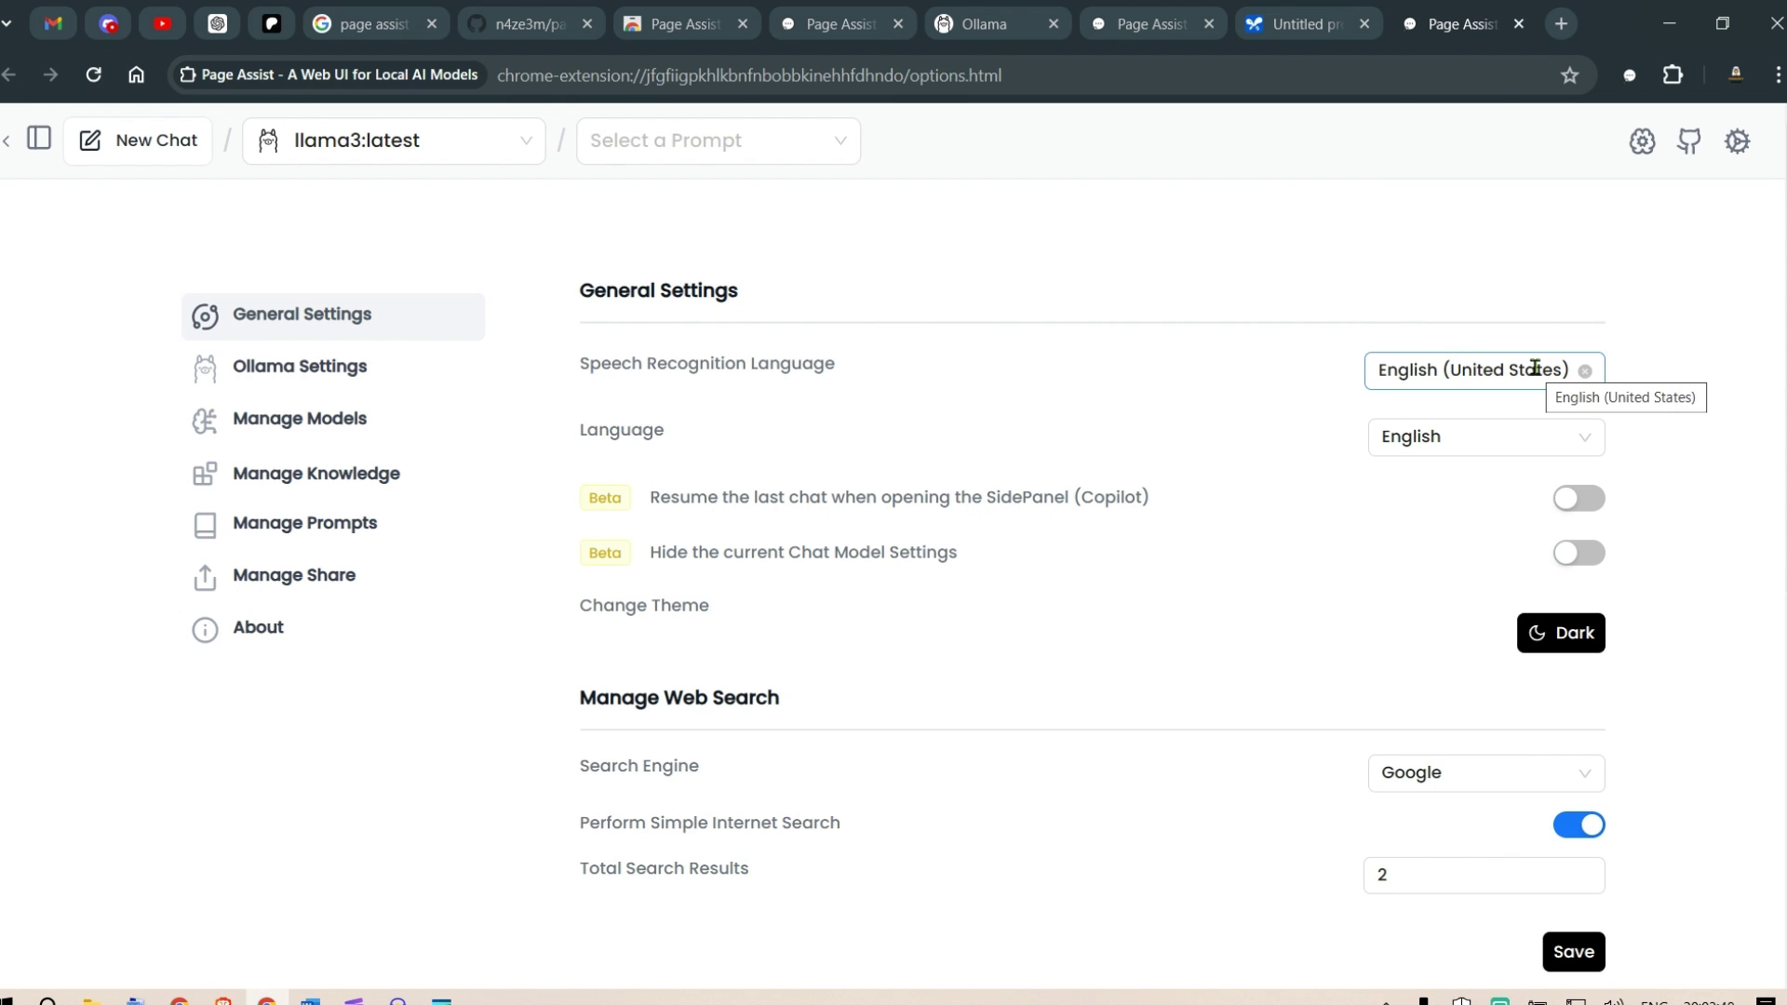
{"action": "scroll", "coordinate": [994, 596], "scroll_direction": "down", "scroll_amount": 2}
{"action": "scroll", "coordinate": [994, 584], "scroll_direction": "down", "scroll_amount": 4}
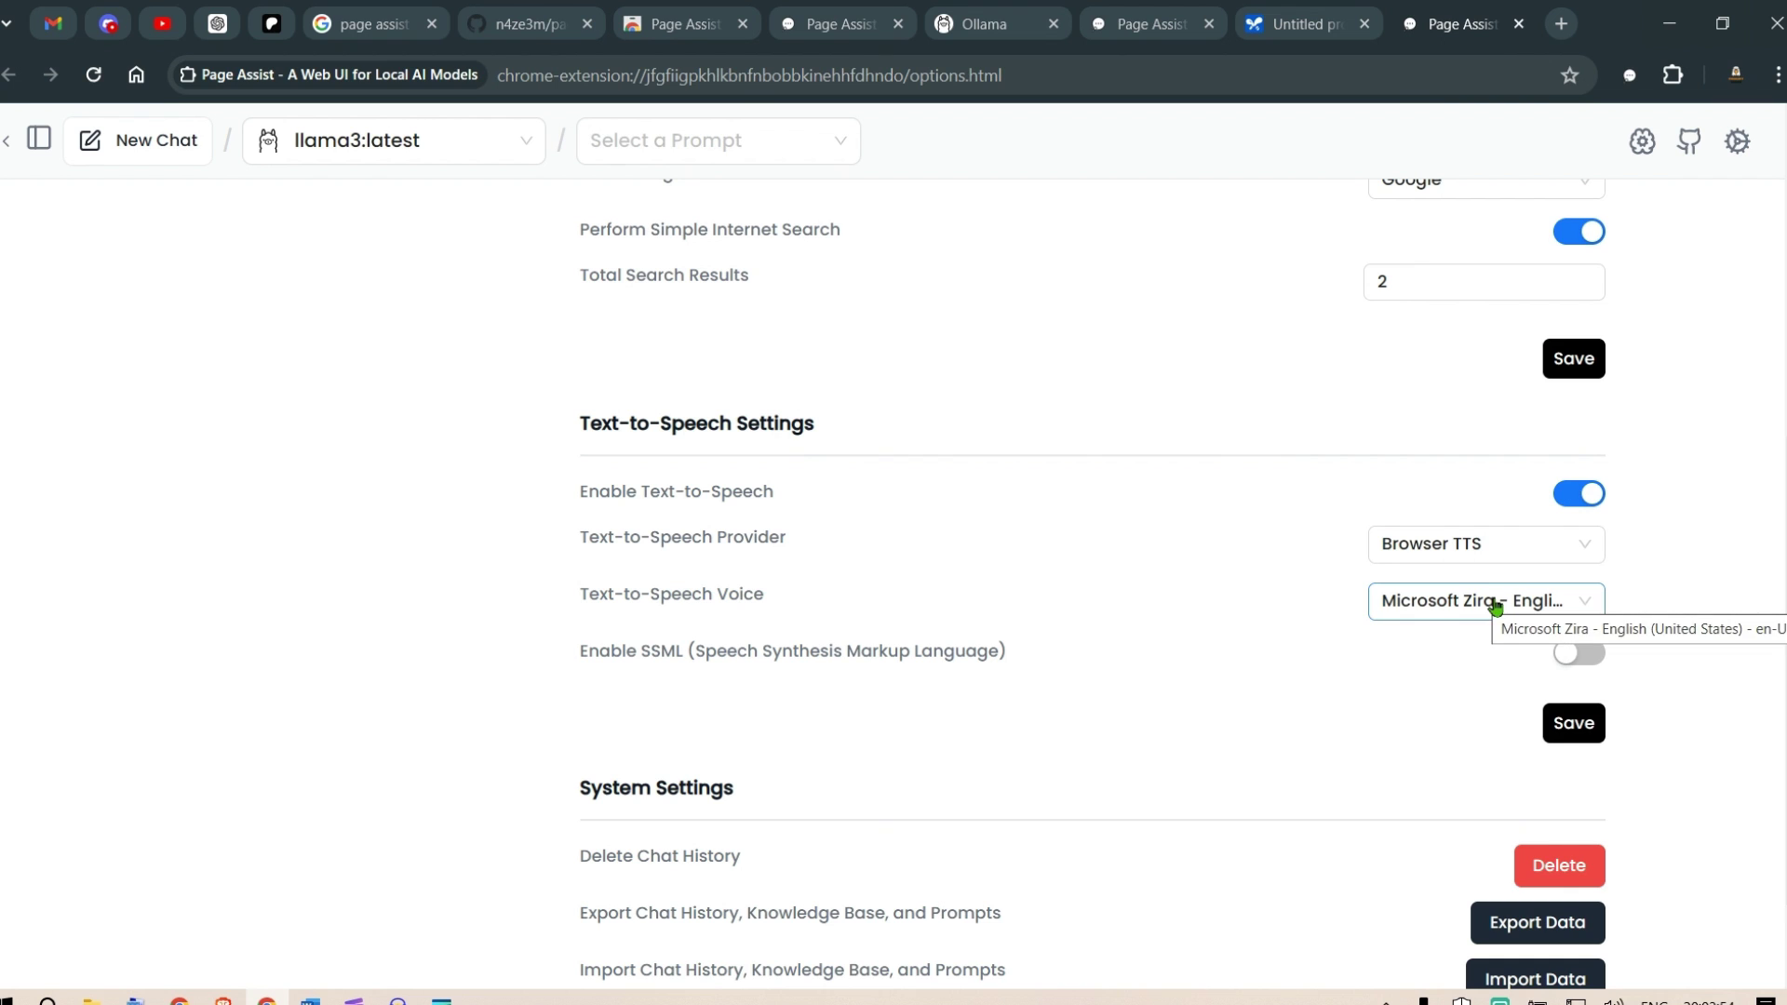
{"action": "left_click", "coordinate": [1495, 607]}
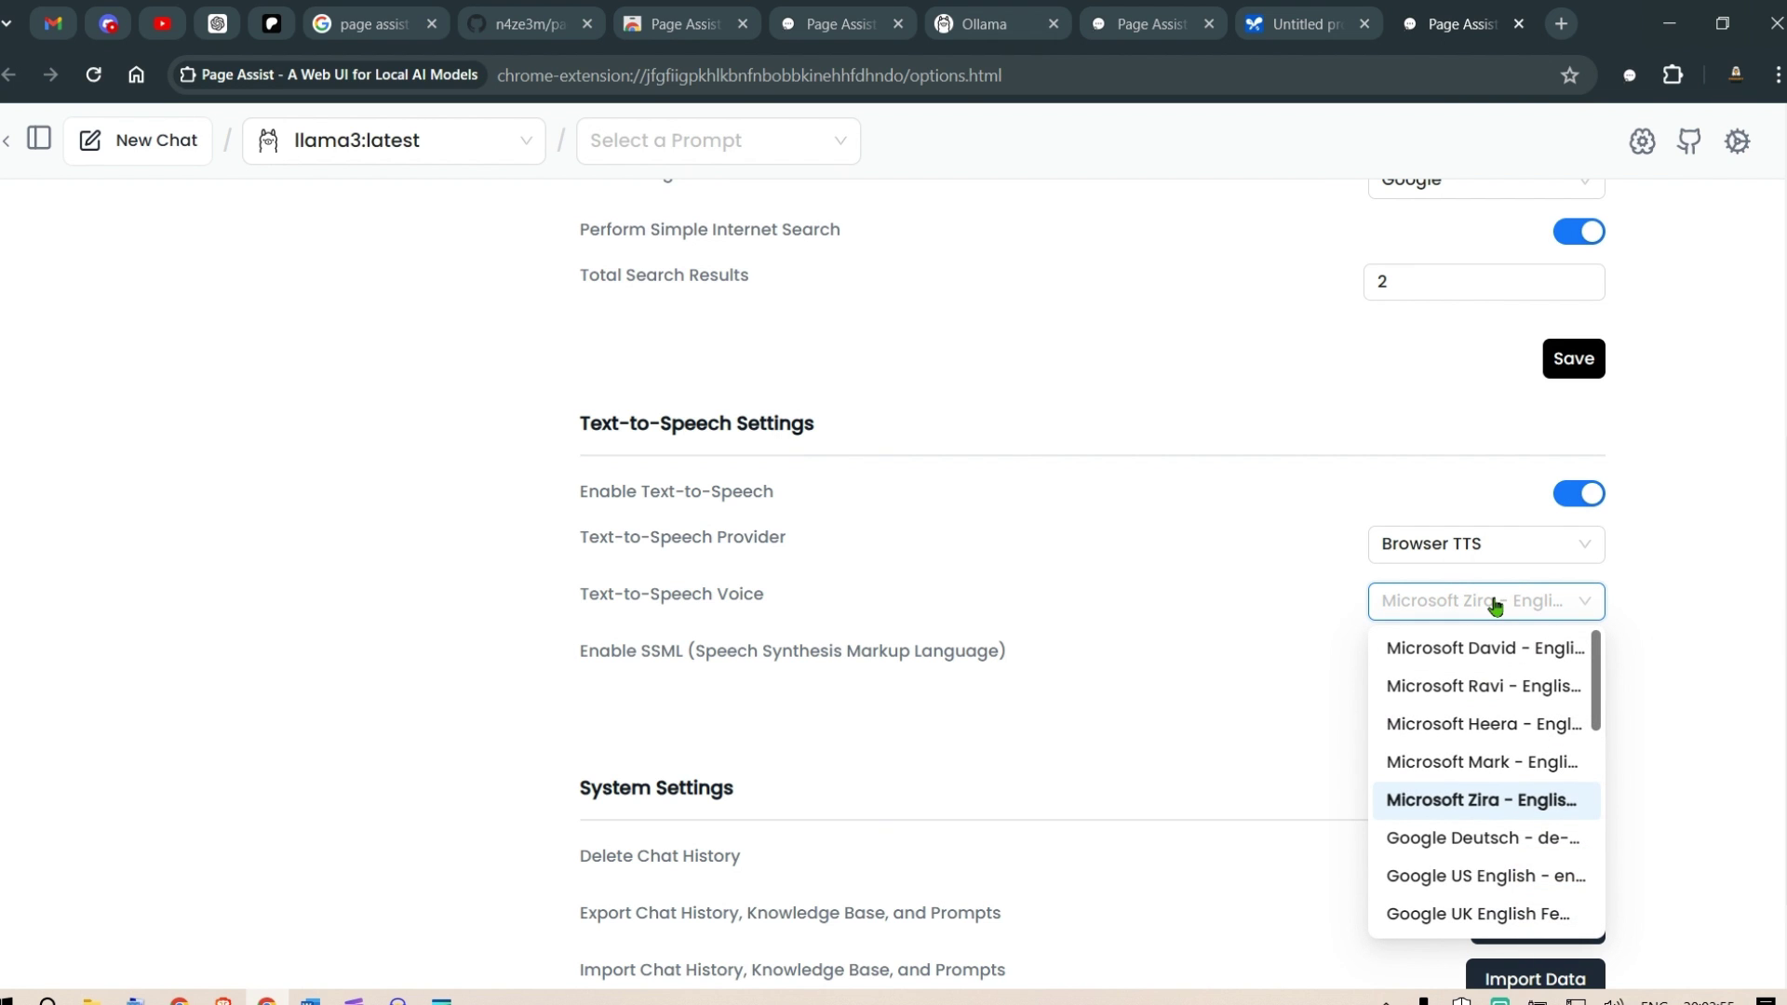
{"action": "left_click", "coordinate": [1468, 809]}
{"action": "scroll", "coordinate": [1703, 586], "scroll_direction": "down", "scroll_amount": 1}
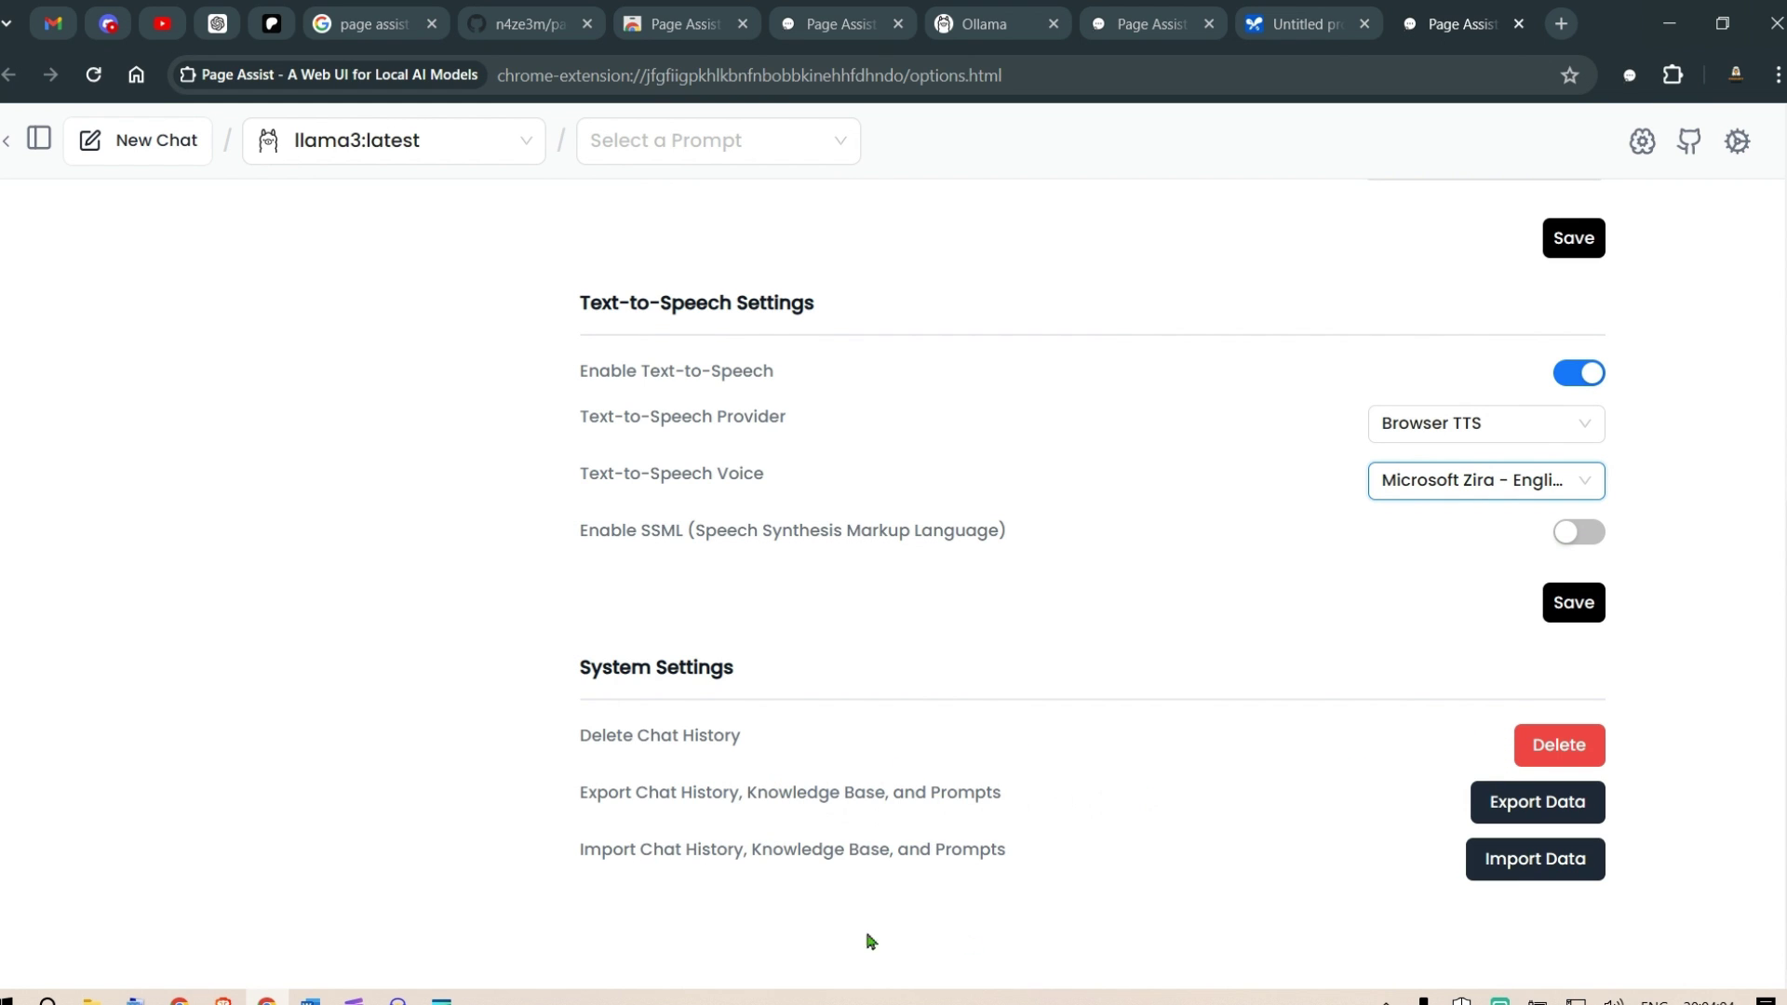
{"action": "scroll", "coordinate": [437, 534], "scroll_direction": "up", "scroll_amount": 1}
{"action": "scroll", "coordinate": [437, 533], "scroll_direction": "up", "scroll_amount": 5}
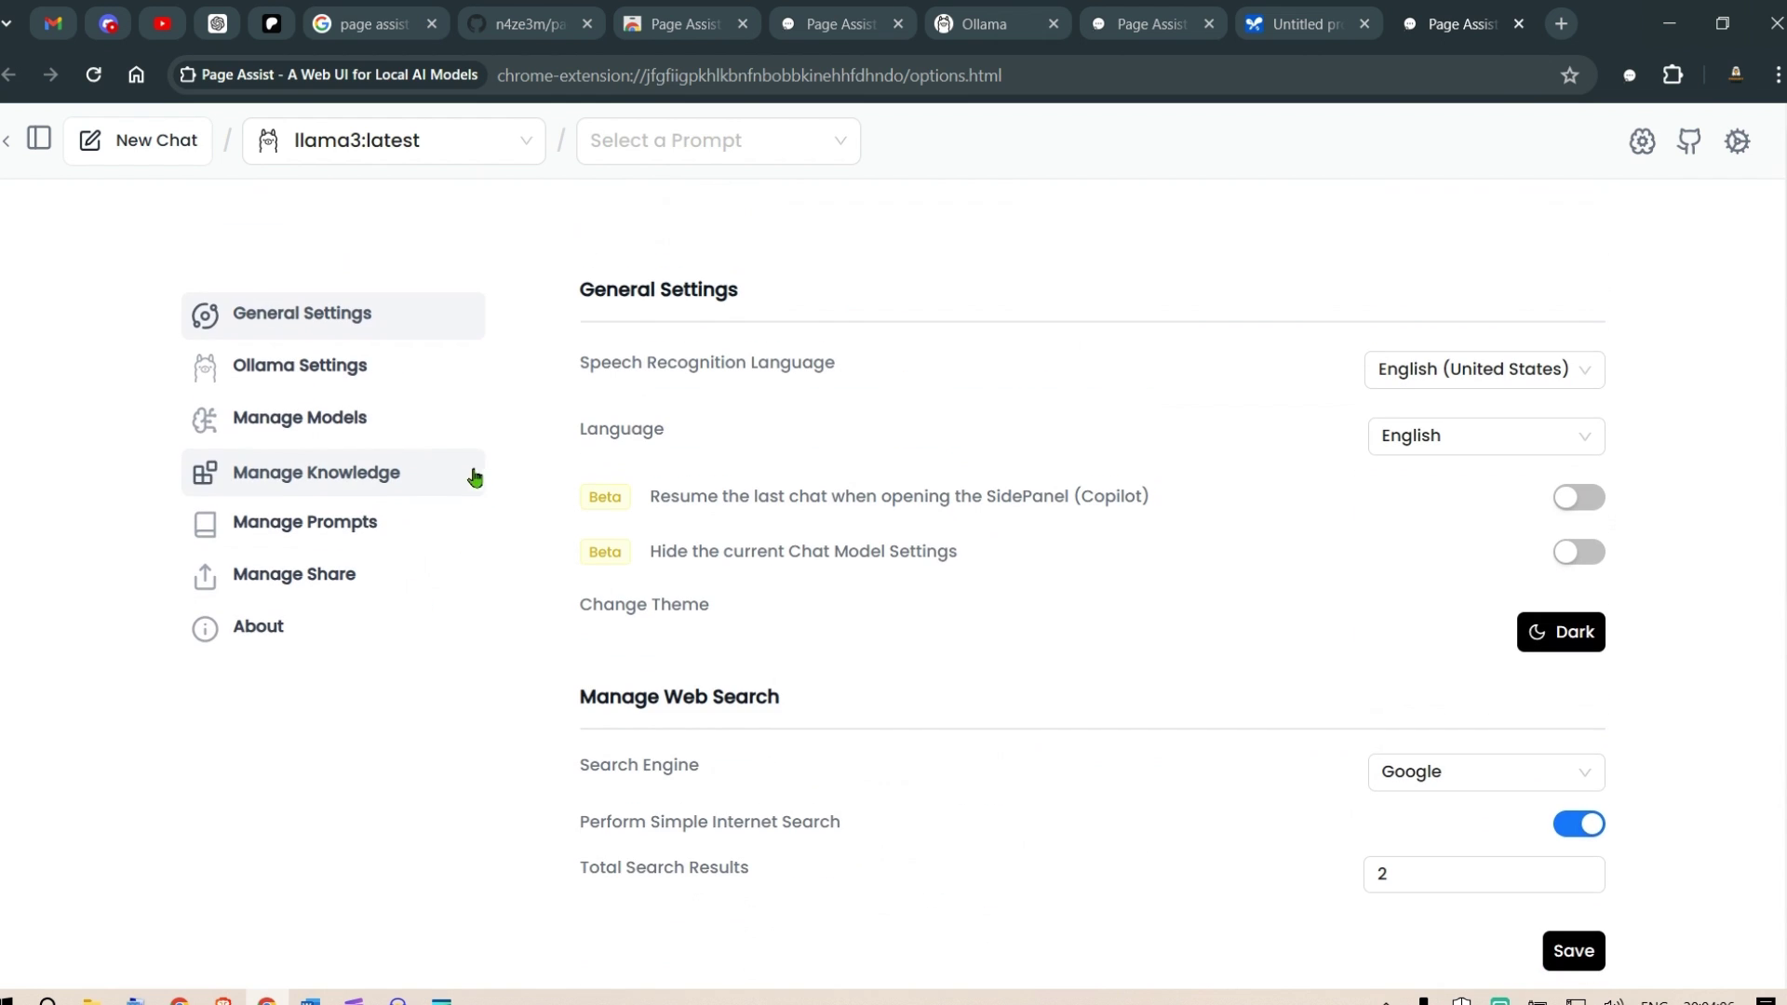
- Examine the Ollama Settings, covering the Ollama URL and the embedding model under RAG Settings
{"action": "left_click", "coordinate": [301, 379]}
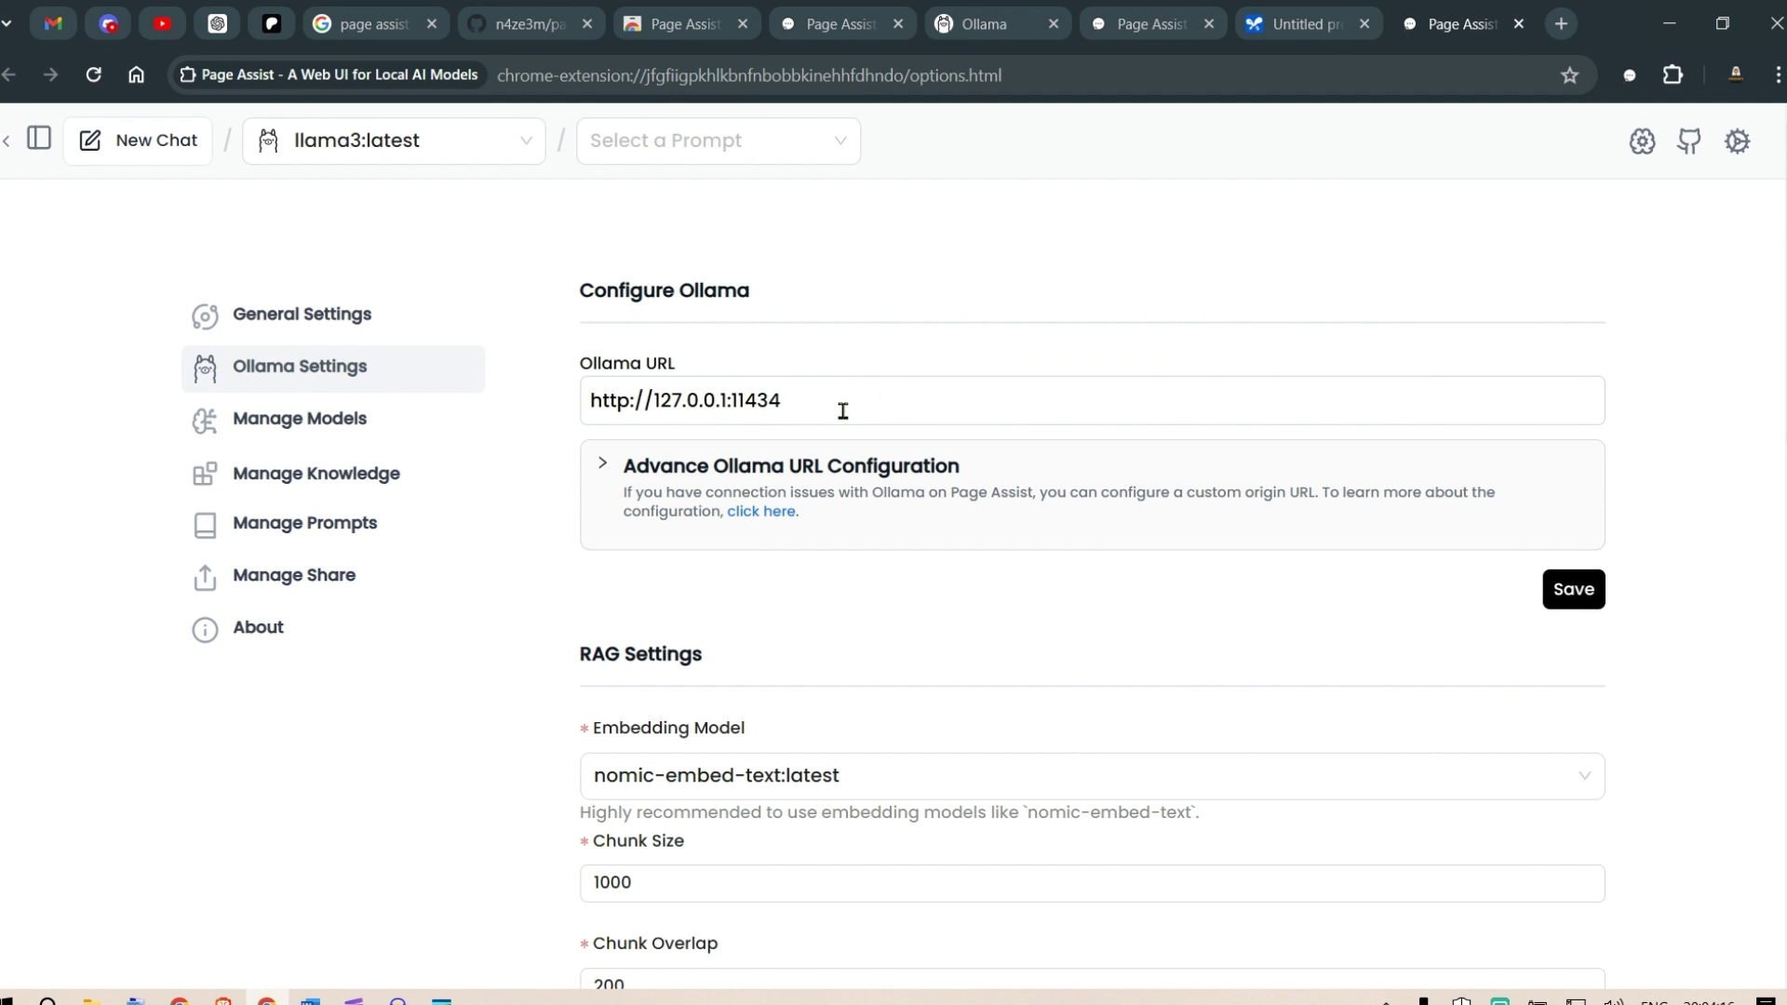
{"action": "scroll", "coordinate": [1201, 419], "scroll_direction": "down", "scroll_amount": 4}
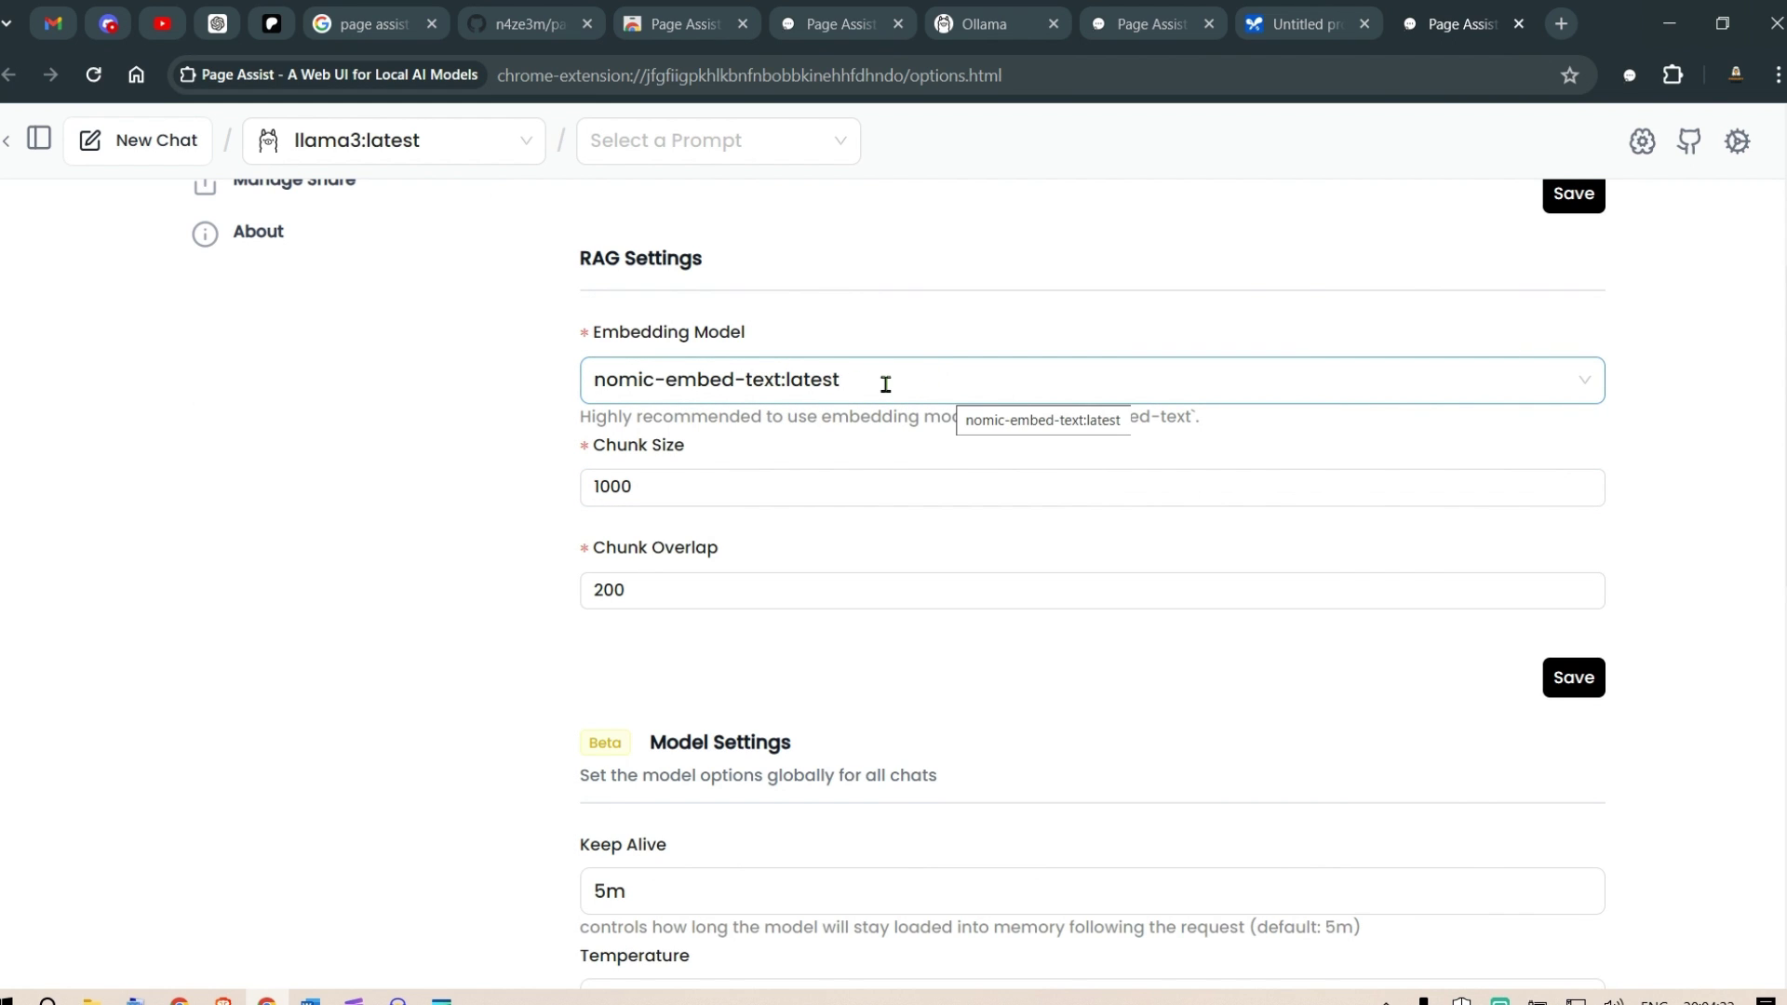
- Go to Ollama's website and view its Windows download page, launch the installed Ollama app and check the system tray for it
{"action": "left_click", "coordinate": [984, 9]}
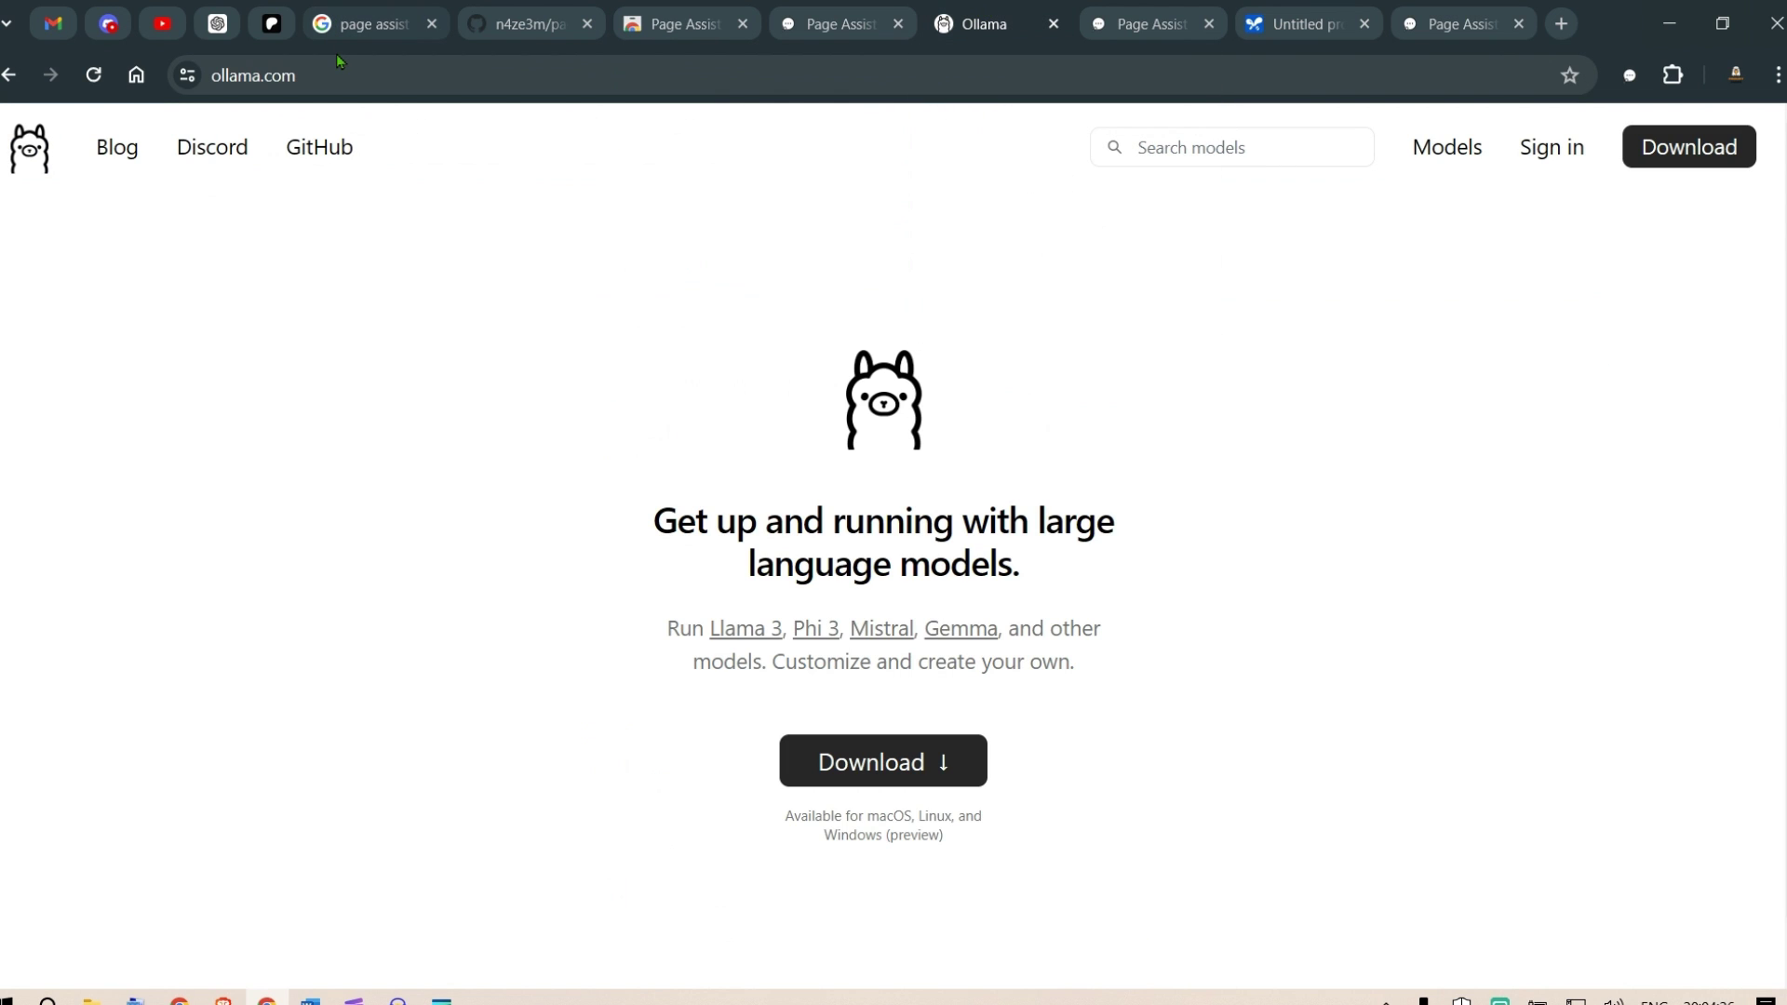
{"action": "left_click", "coordinate": [880, 768]}
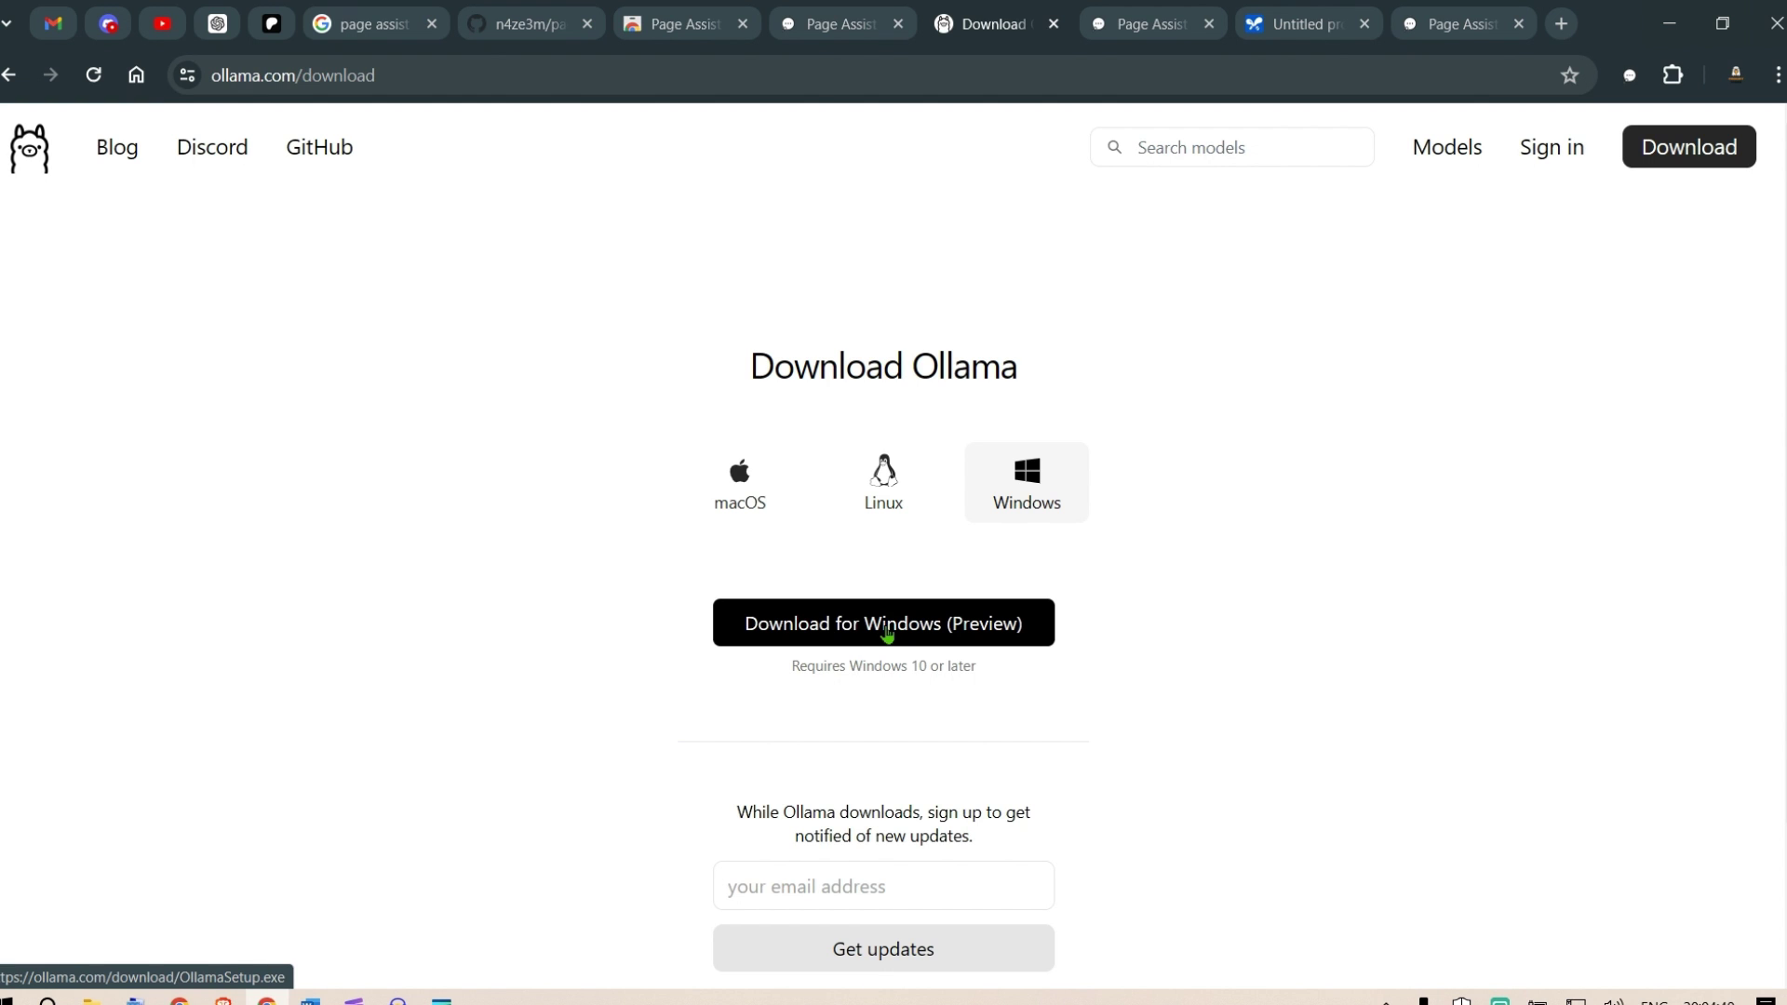
{"action": "key", "text": "super"}
{"action": "type", "text": "oll"}
{"action": "key", "text": "Return"}
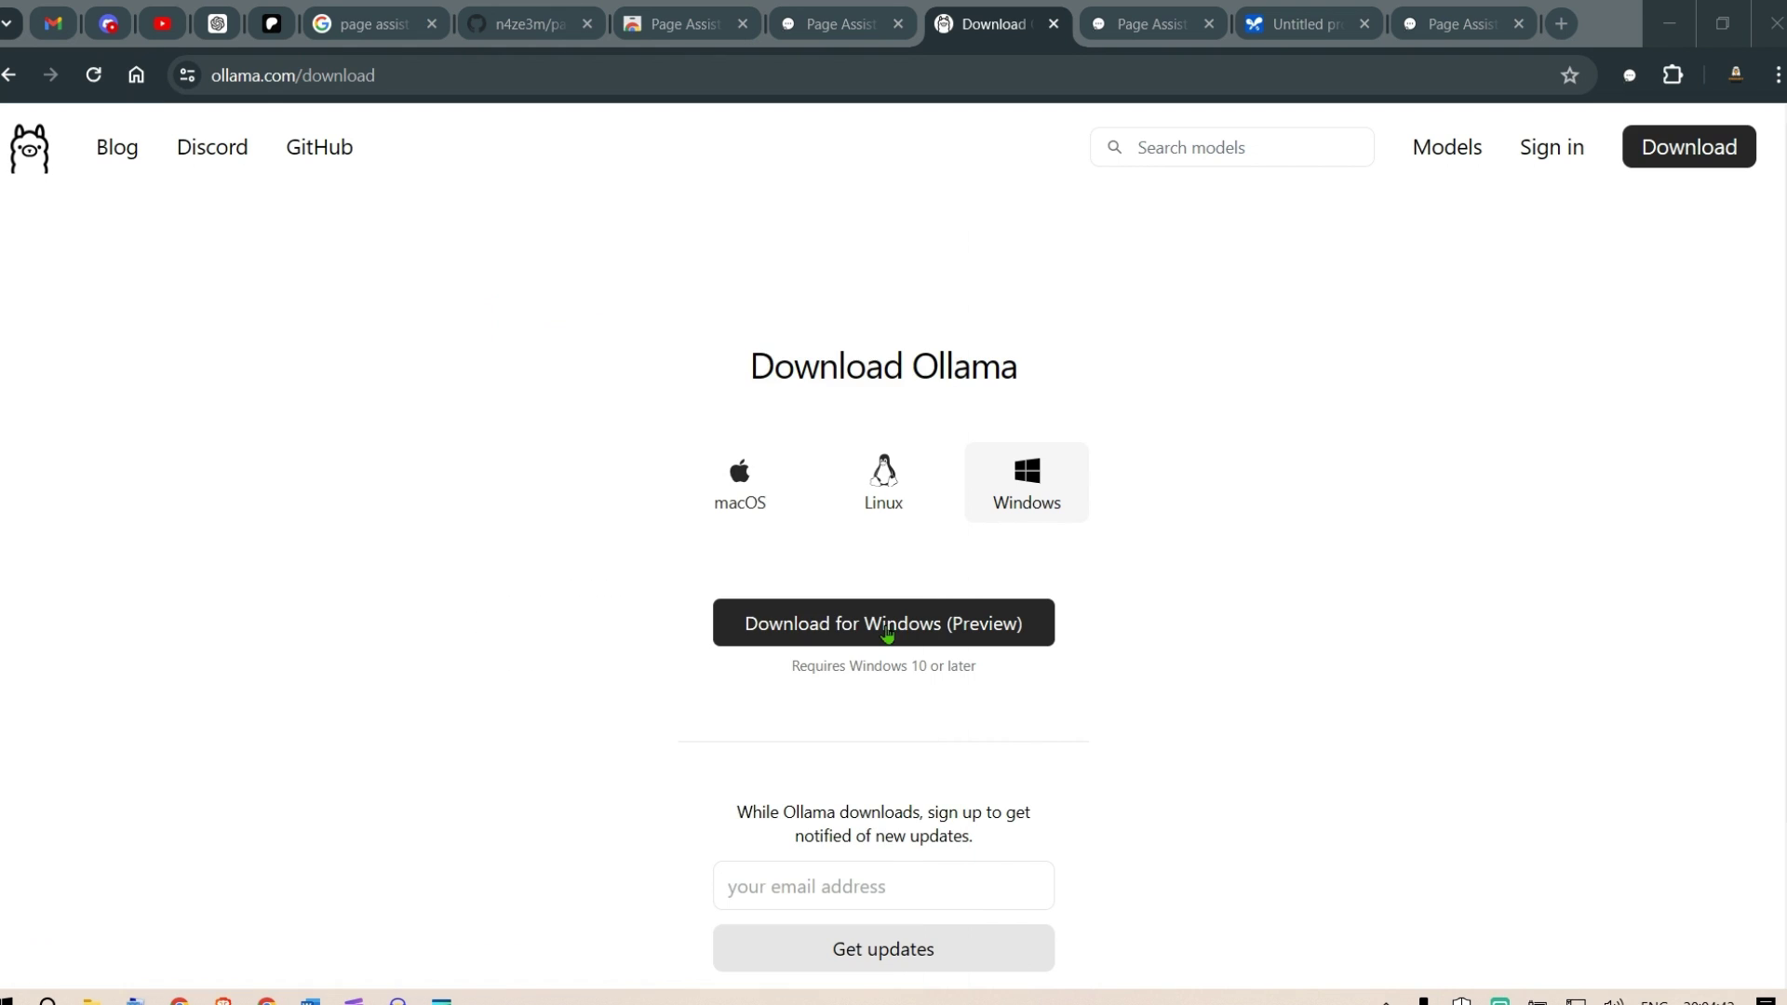
{"action": "left_click", "coordinate": [1386, 1002]}
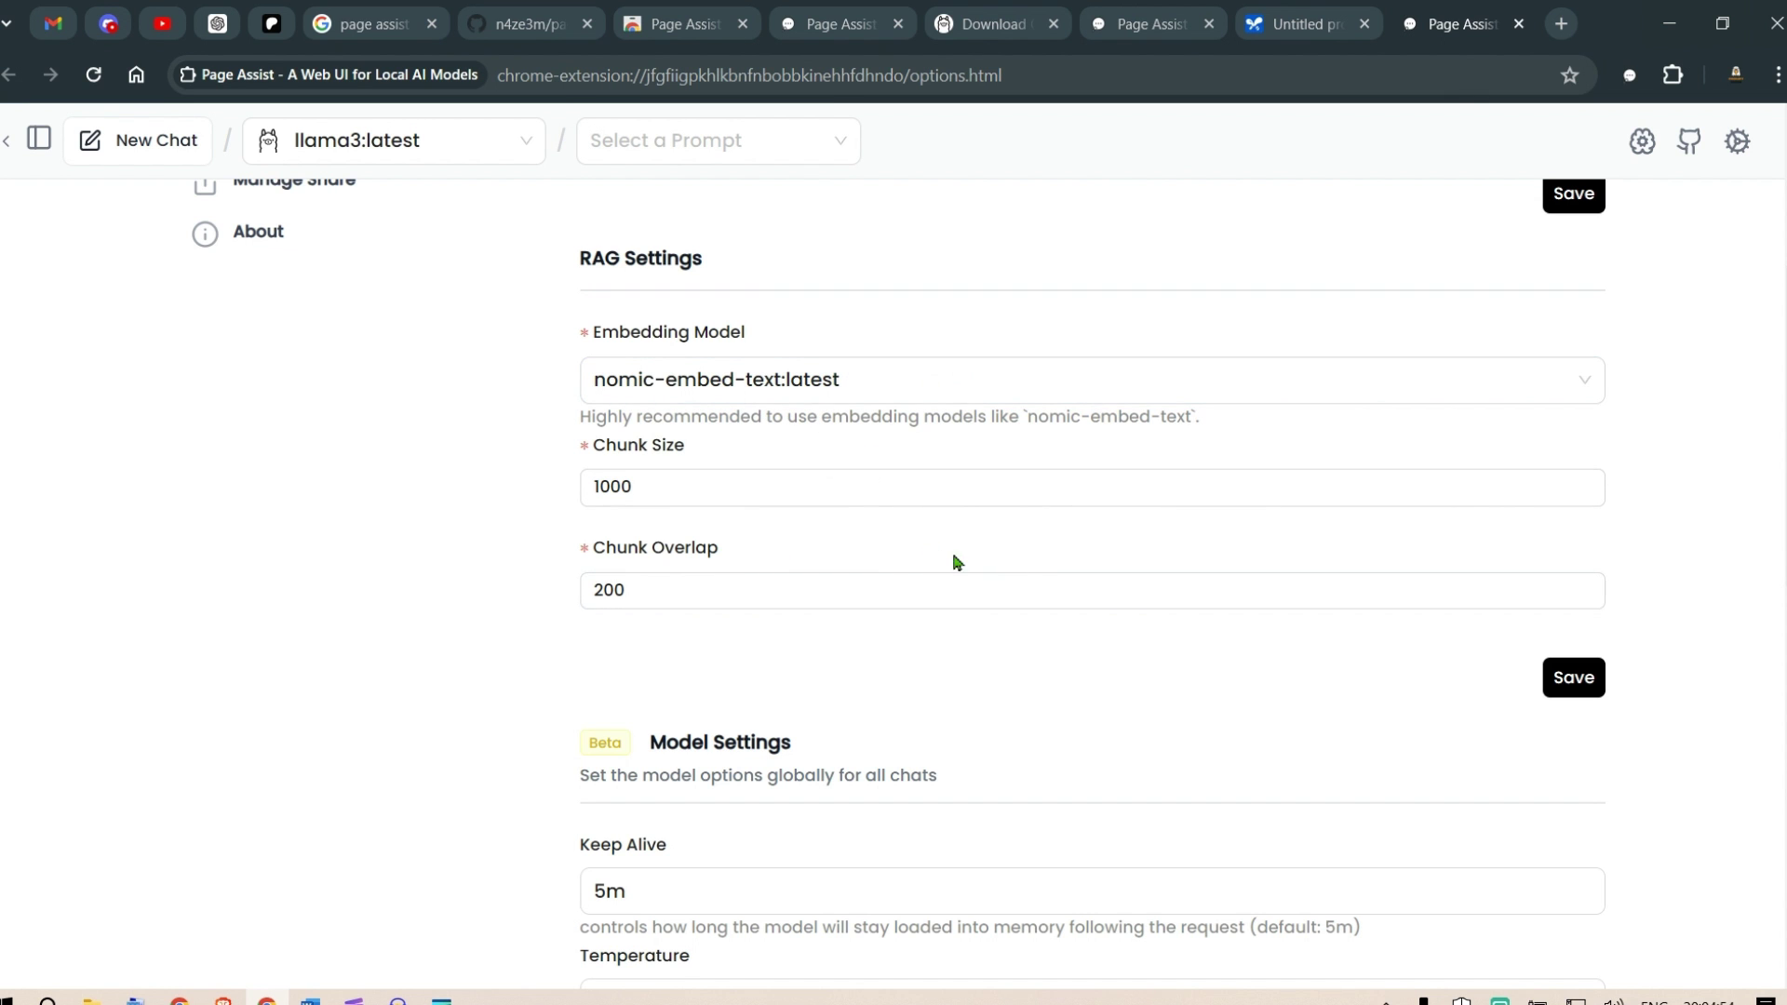
- Review the remaining Ollama Settings, including the Model Settings and the RAG and Web versions of the RAG prompt
{"action": "scroll", "coordinate": [957, 562], "scroll_direction": "down", "scroll_amount": 10}
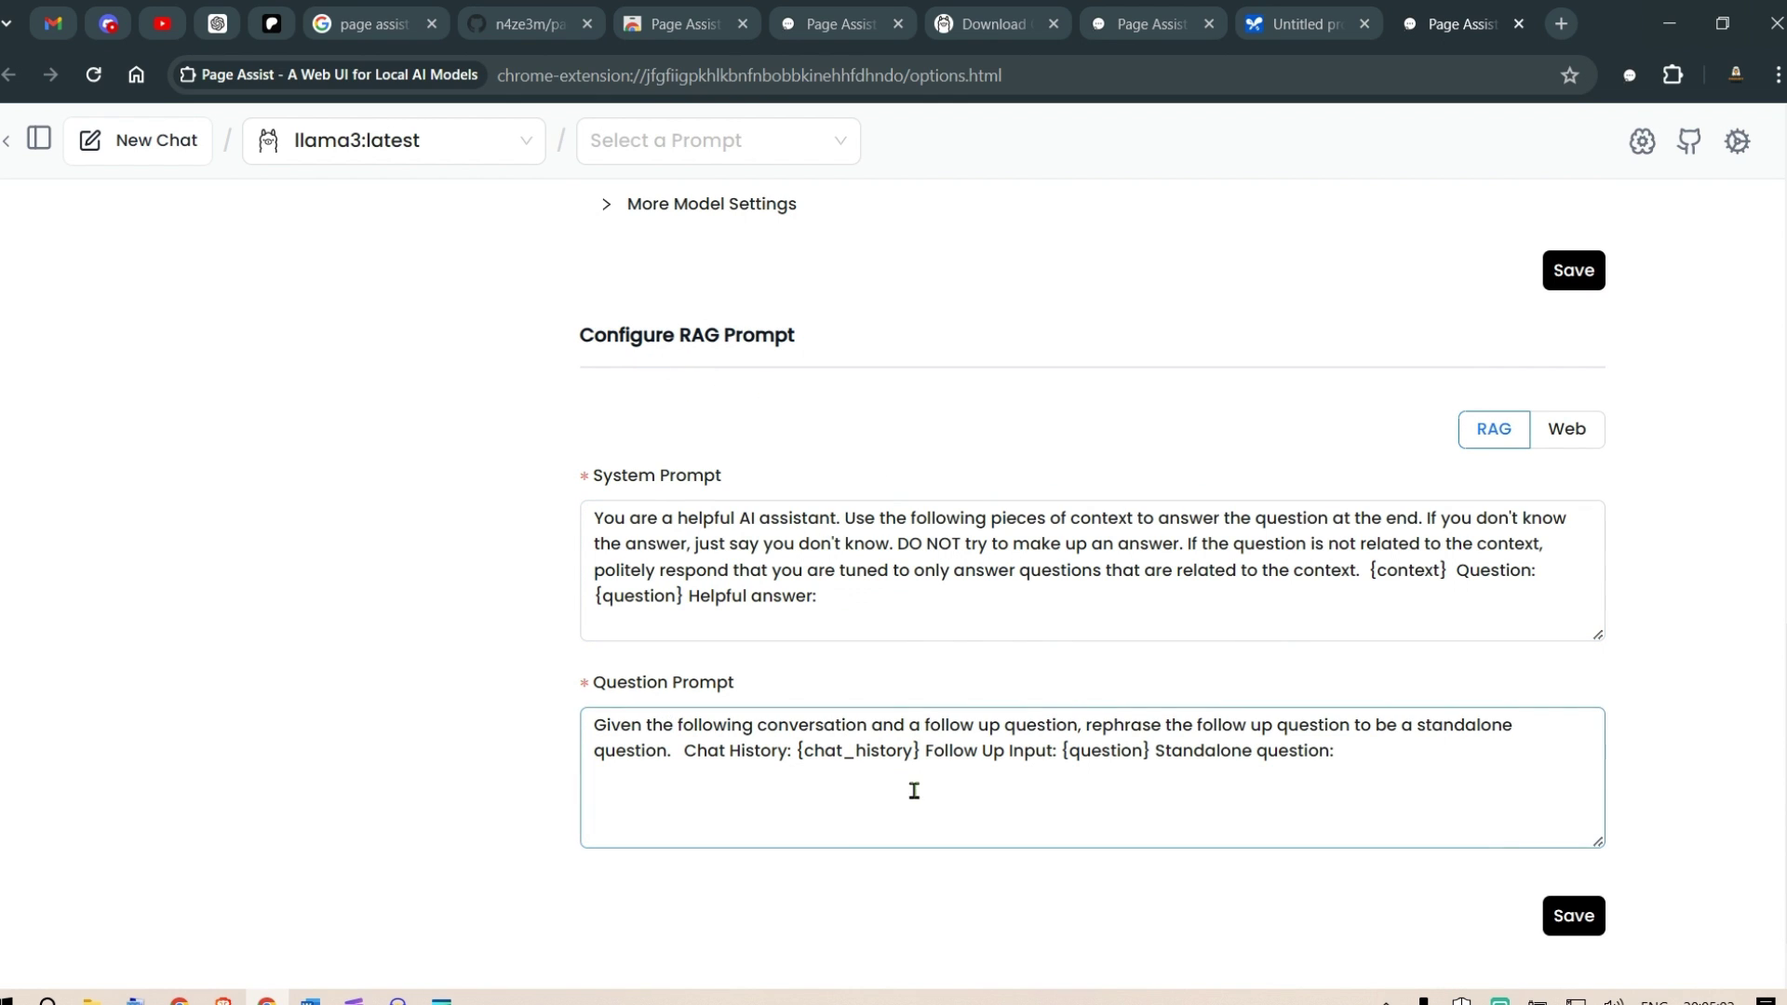
{"action": "left_click", "coordinate": [1569, 437]}
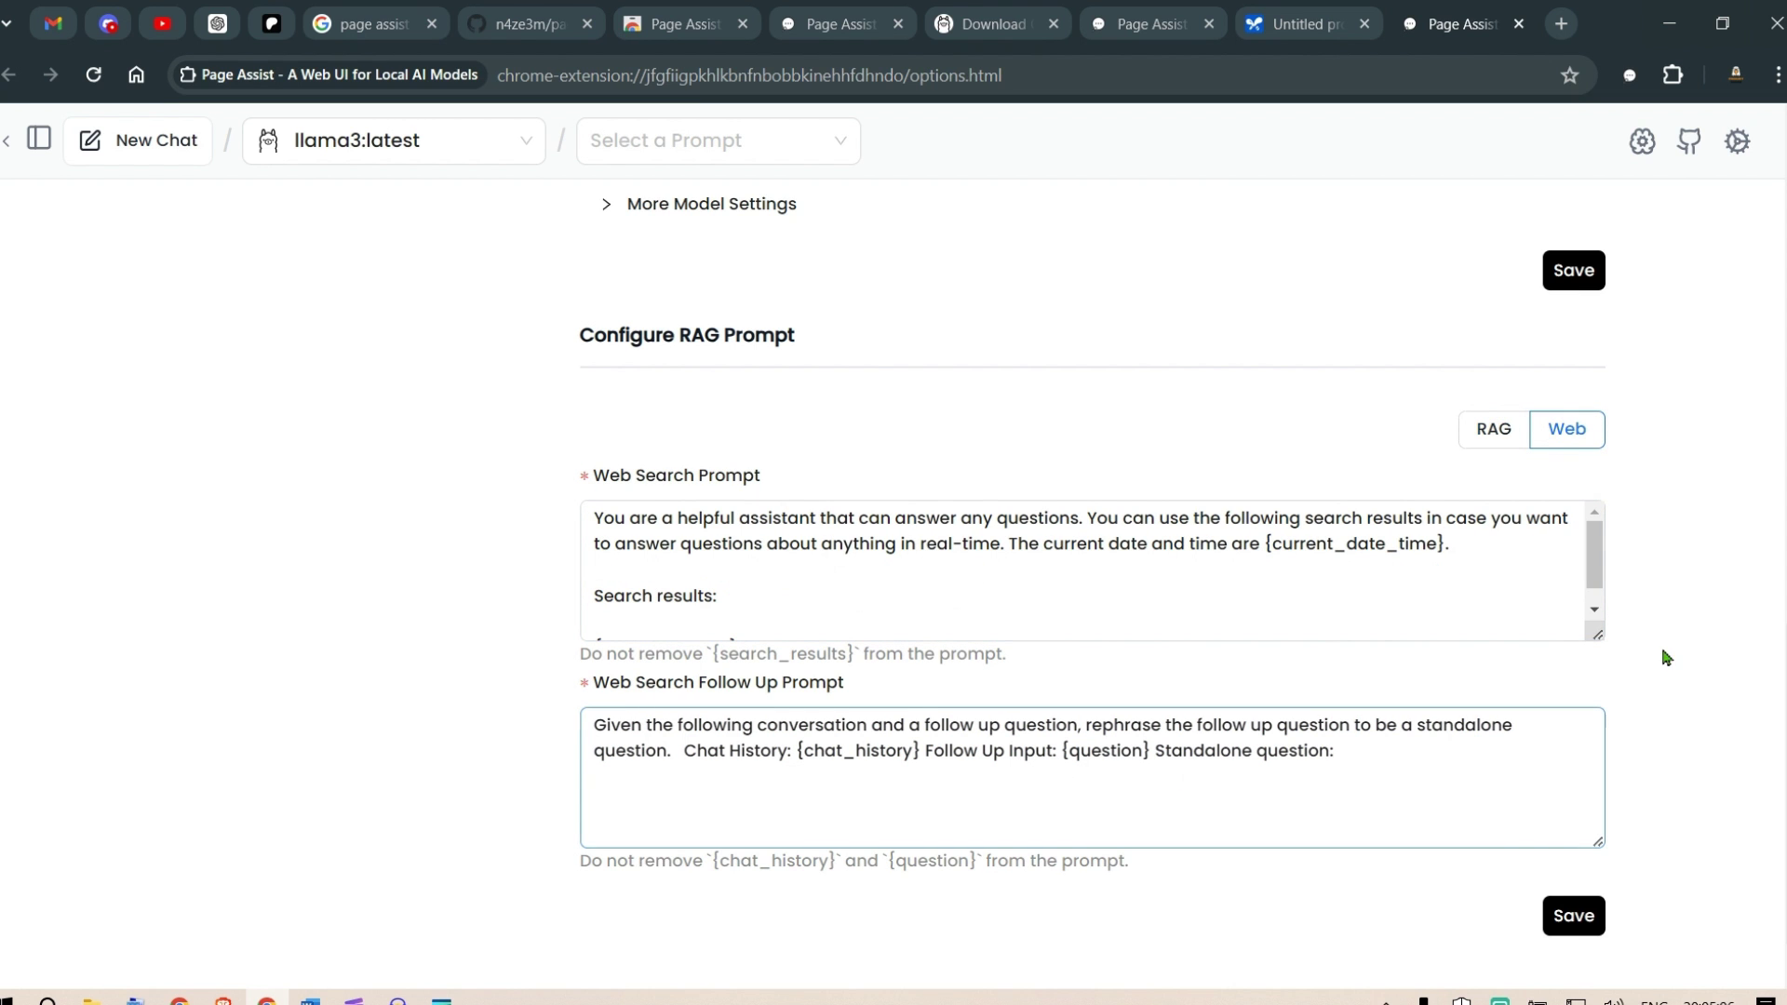
{"action": "scroll", "coordinate": [1668, 652], "scroll_direction": "up", "scroll_amount": 15}
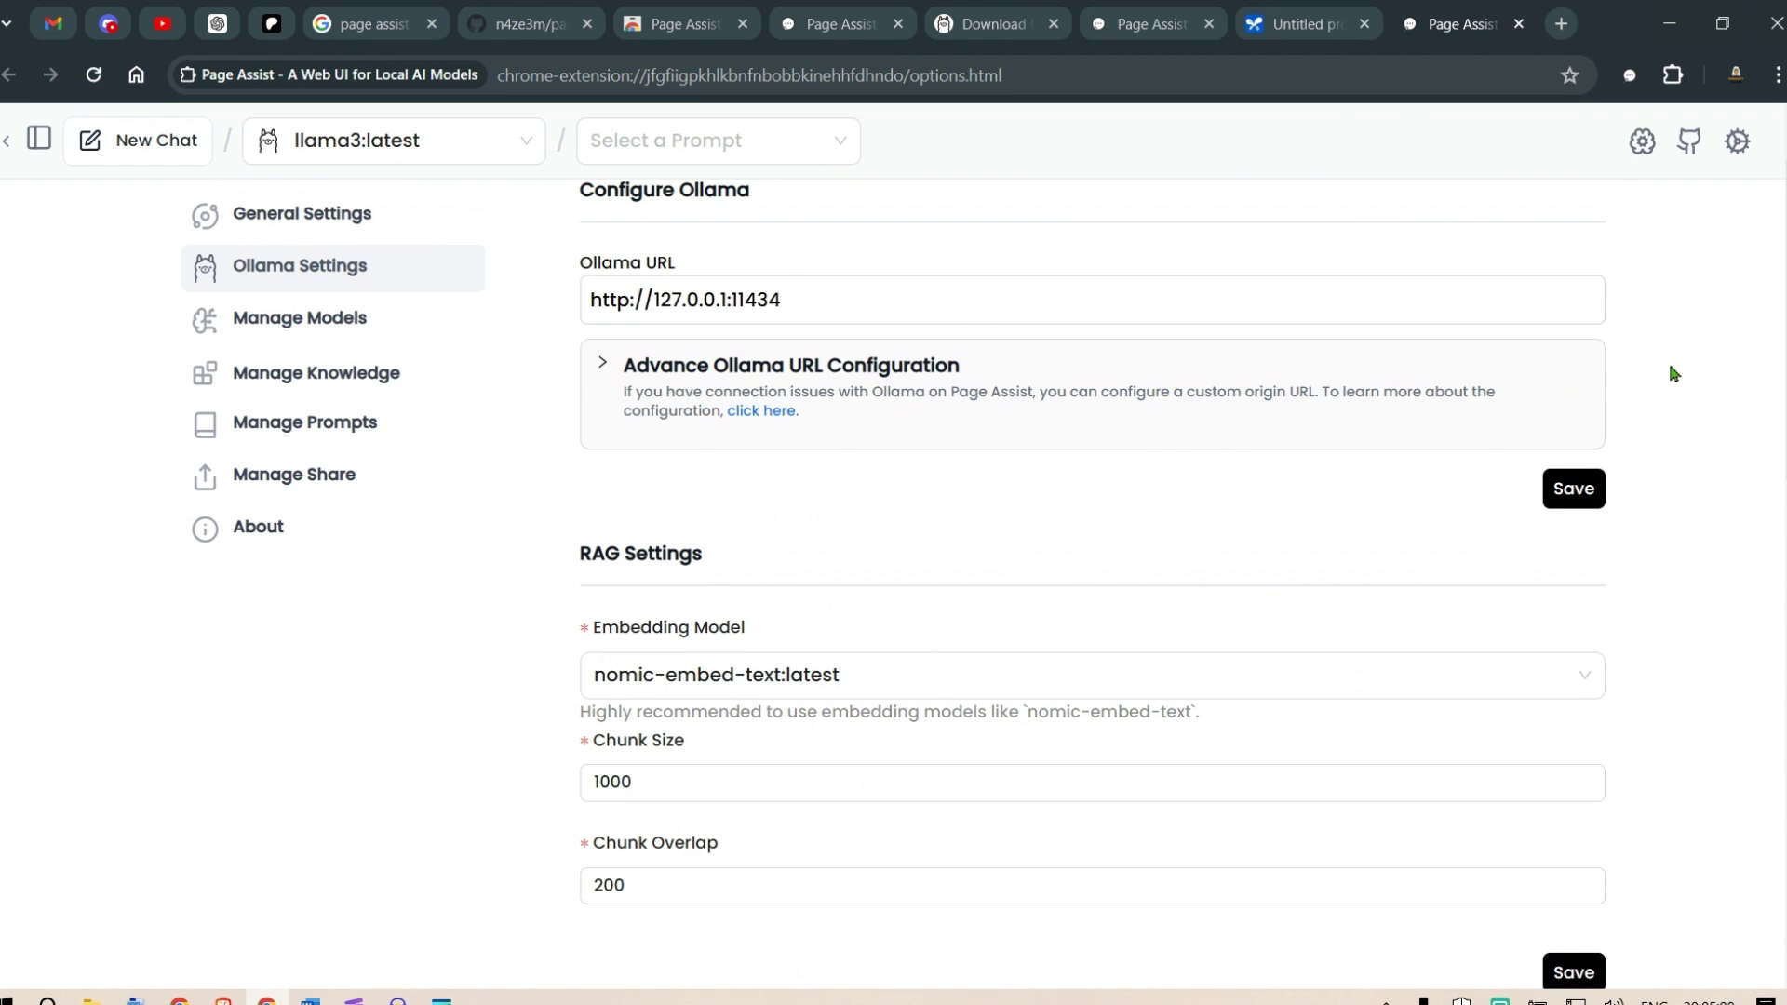
- Open the model management settings and look through the list of installed Ollama models
{"action": "left_click", "coordinate": [359, 326]}
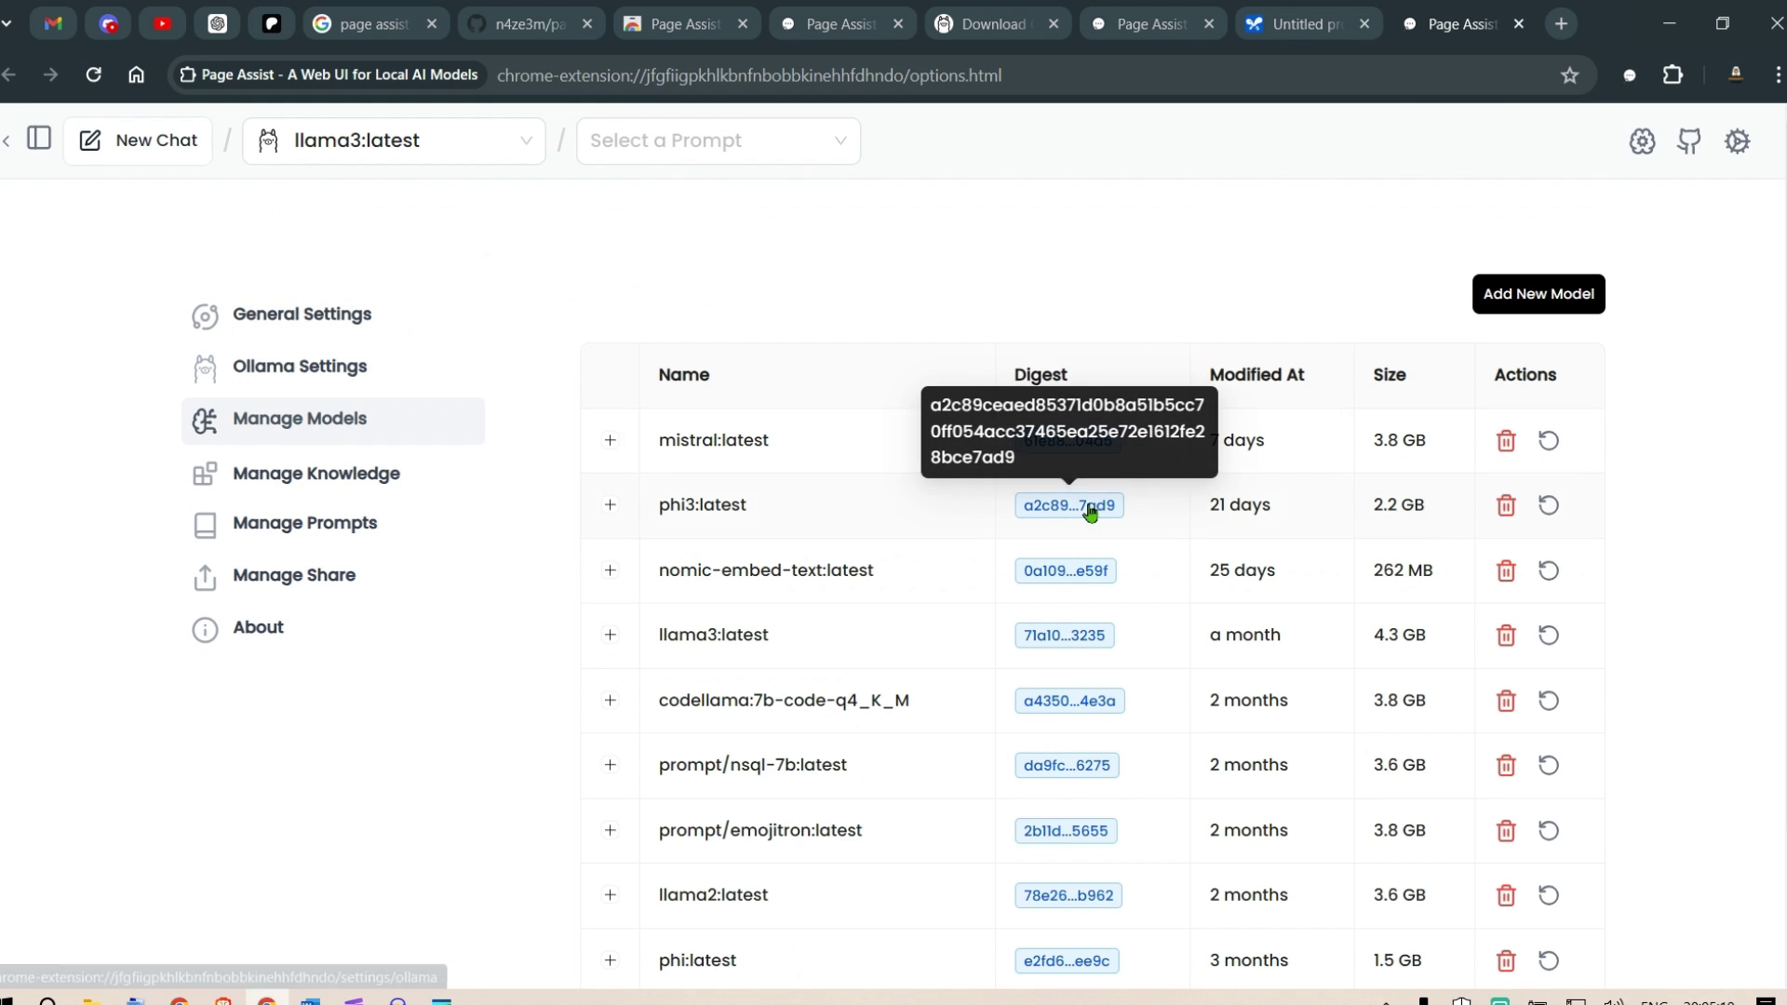
{"action": "scroll", "coordinate": [781, 543], "scroll_direction": "down", "scroll_amount": 2}
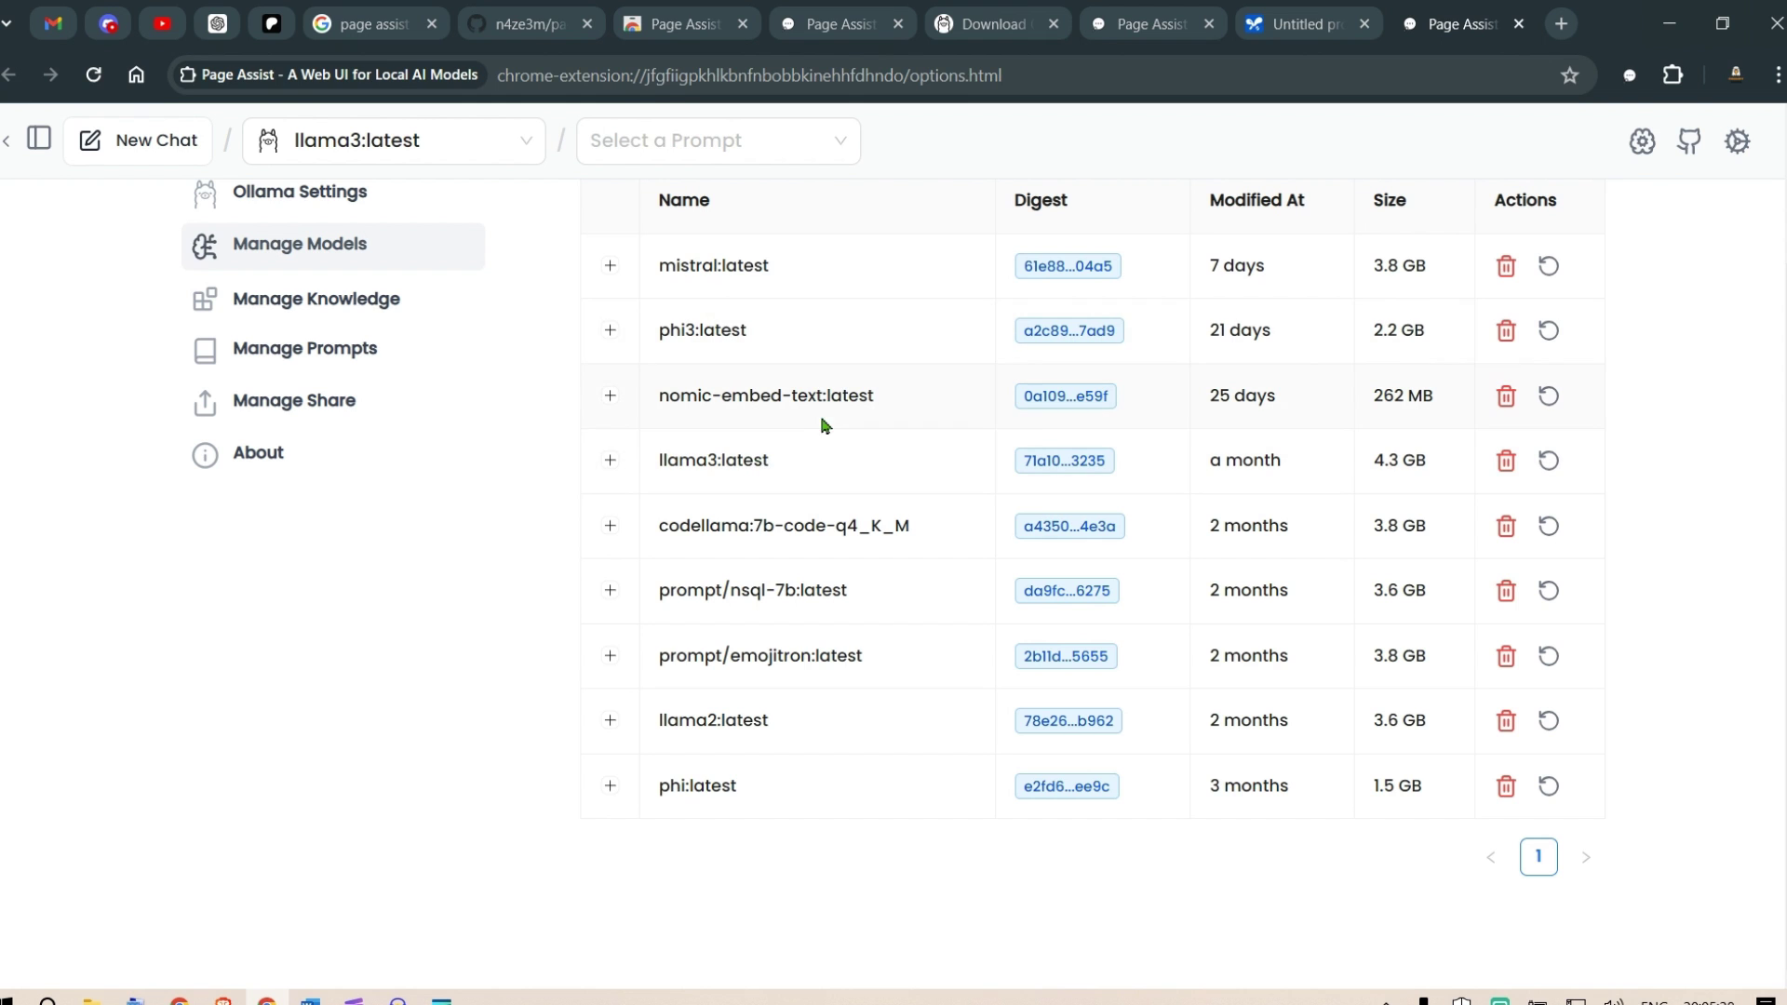
{"action": "scroll", "coordinate": [611, 438], "scroll_direction": "up", "scroll_amount": 2}
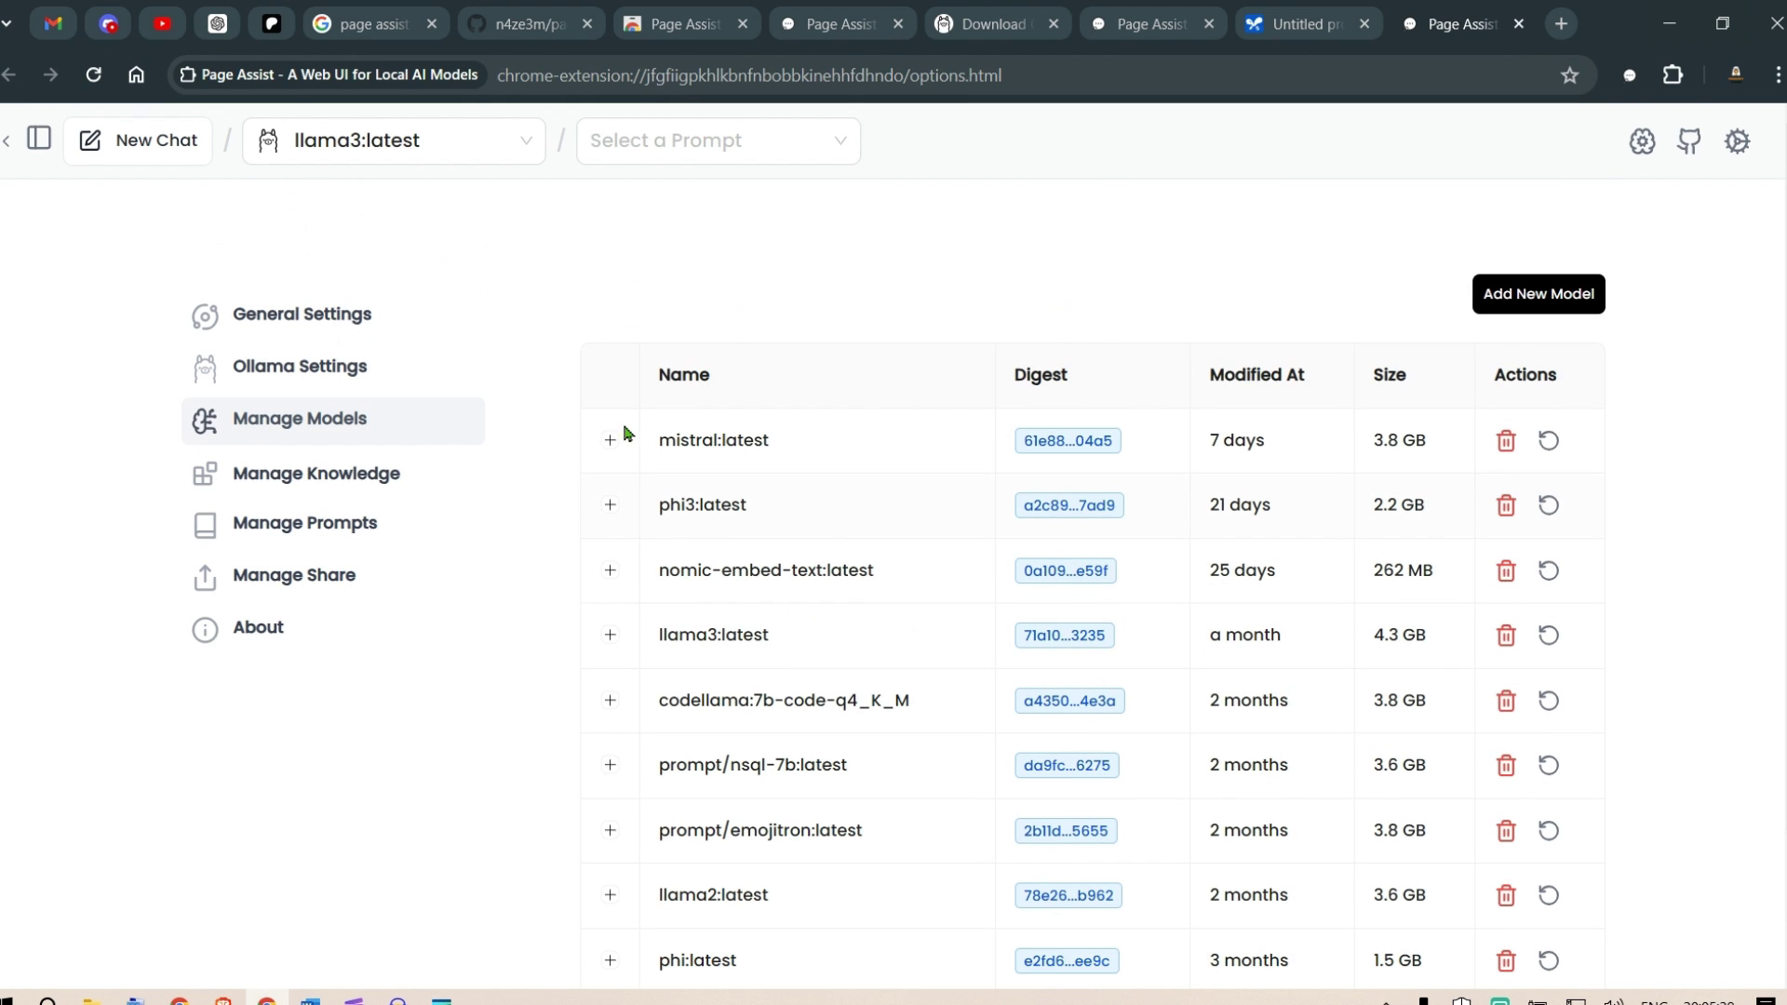
- Open the knowledge management settings, expand the cigre entry to view its source file and collapse it
{"action": "left_click", "coordinate": [379, 480]}
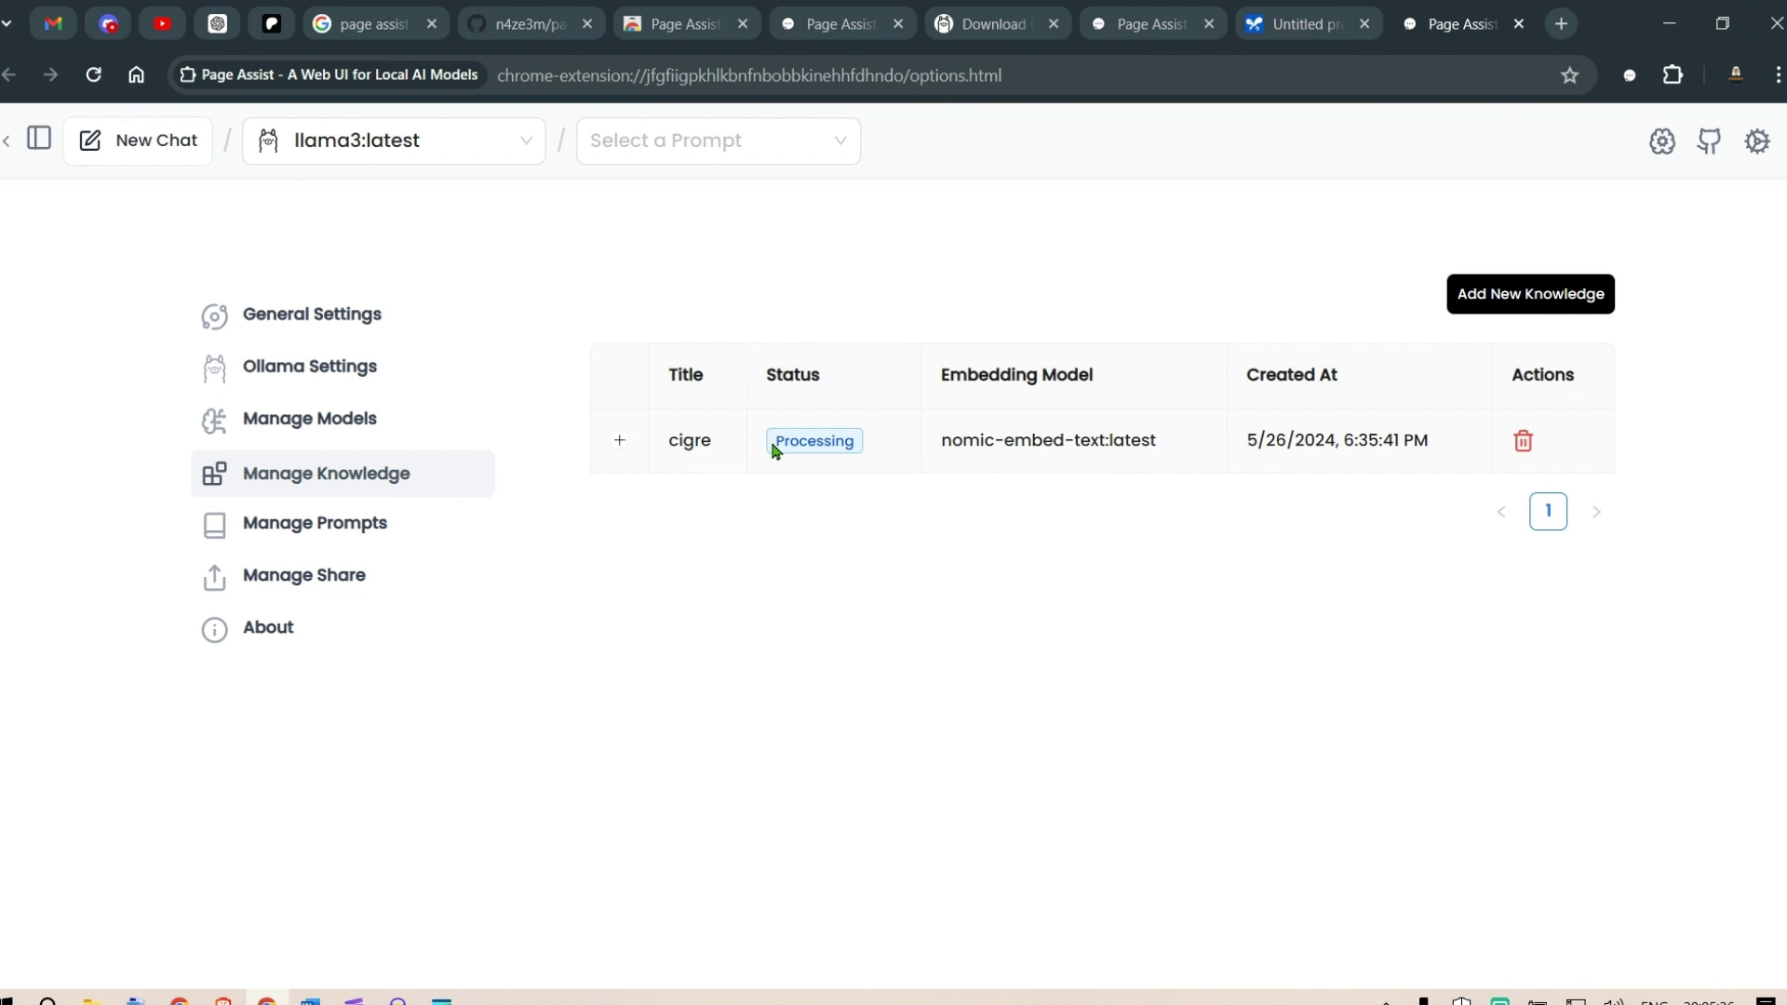
{"action": "left_click", "coordinate": [619, 440]}
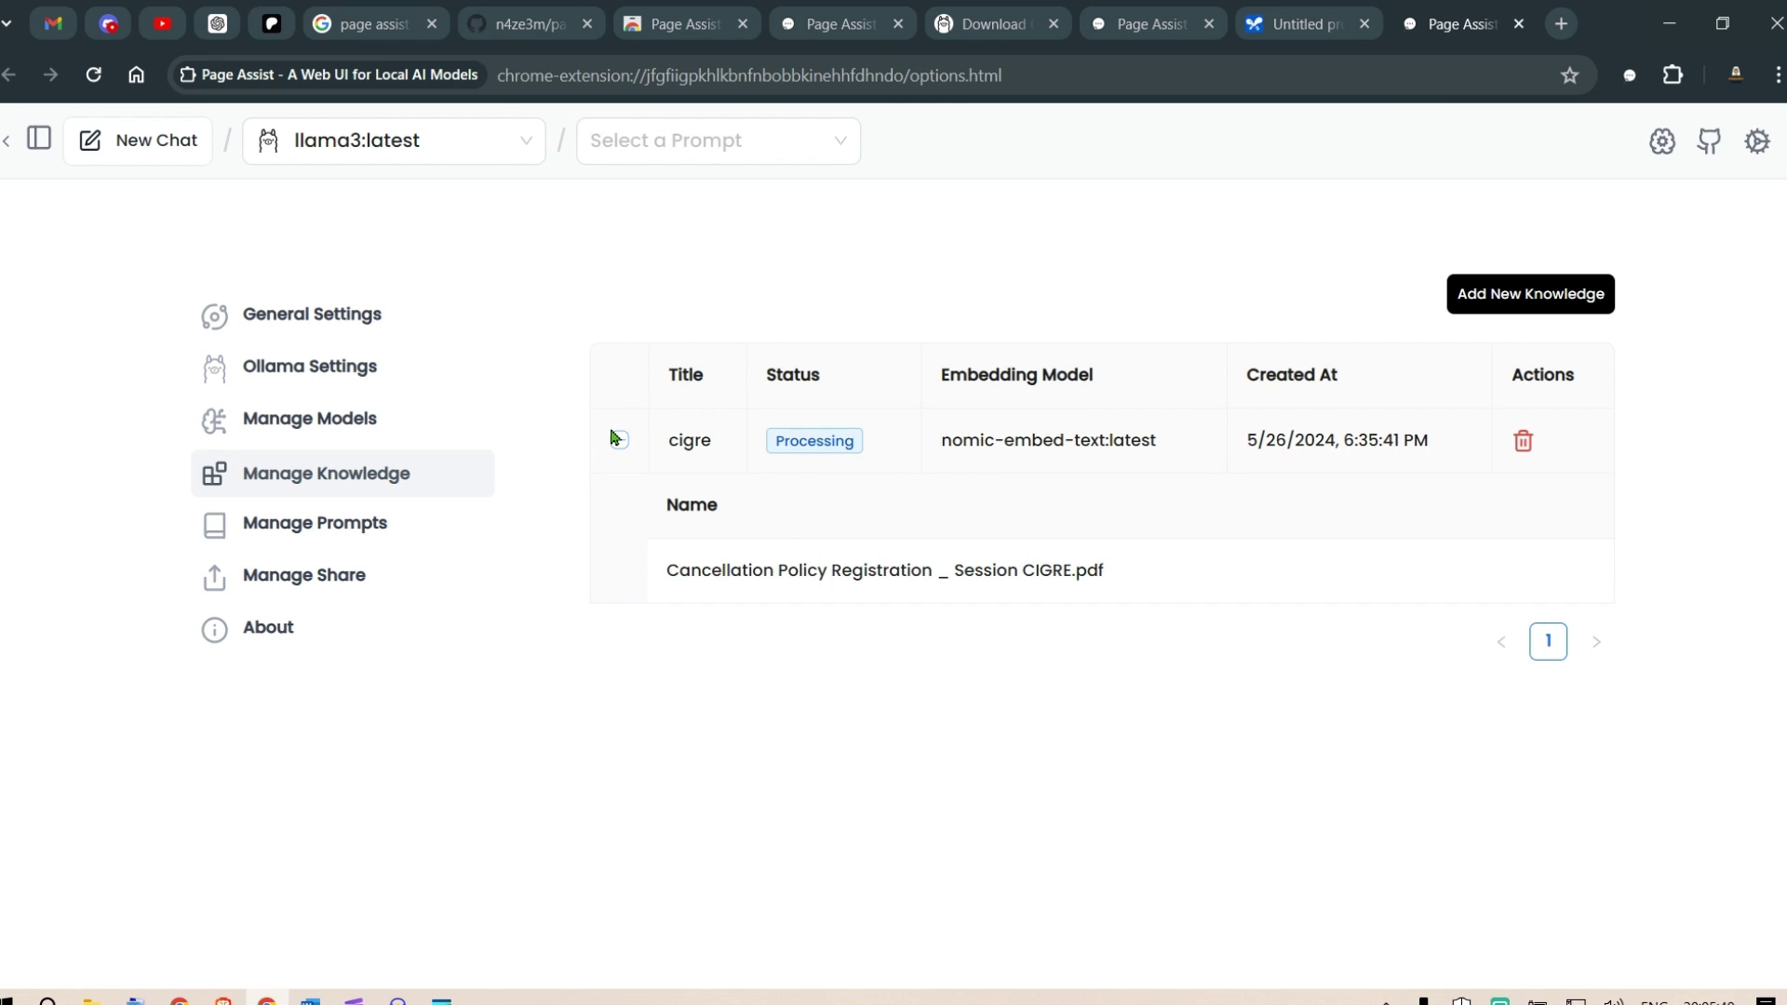
{"action": "left_click", "coordinate": [620, 441]}
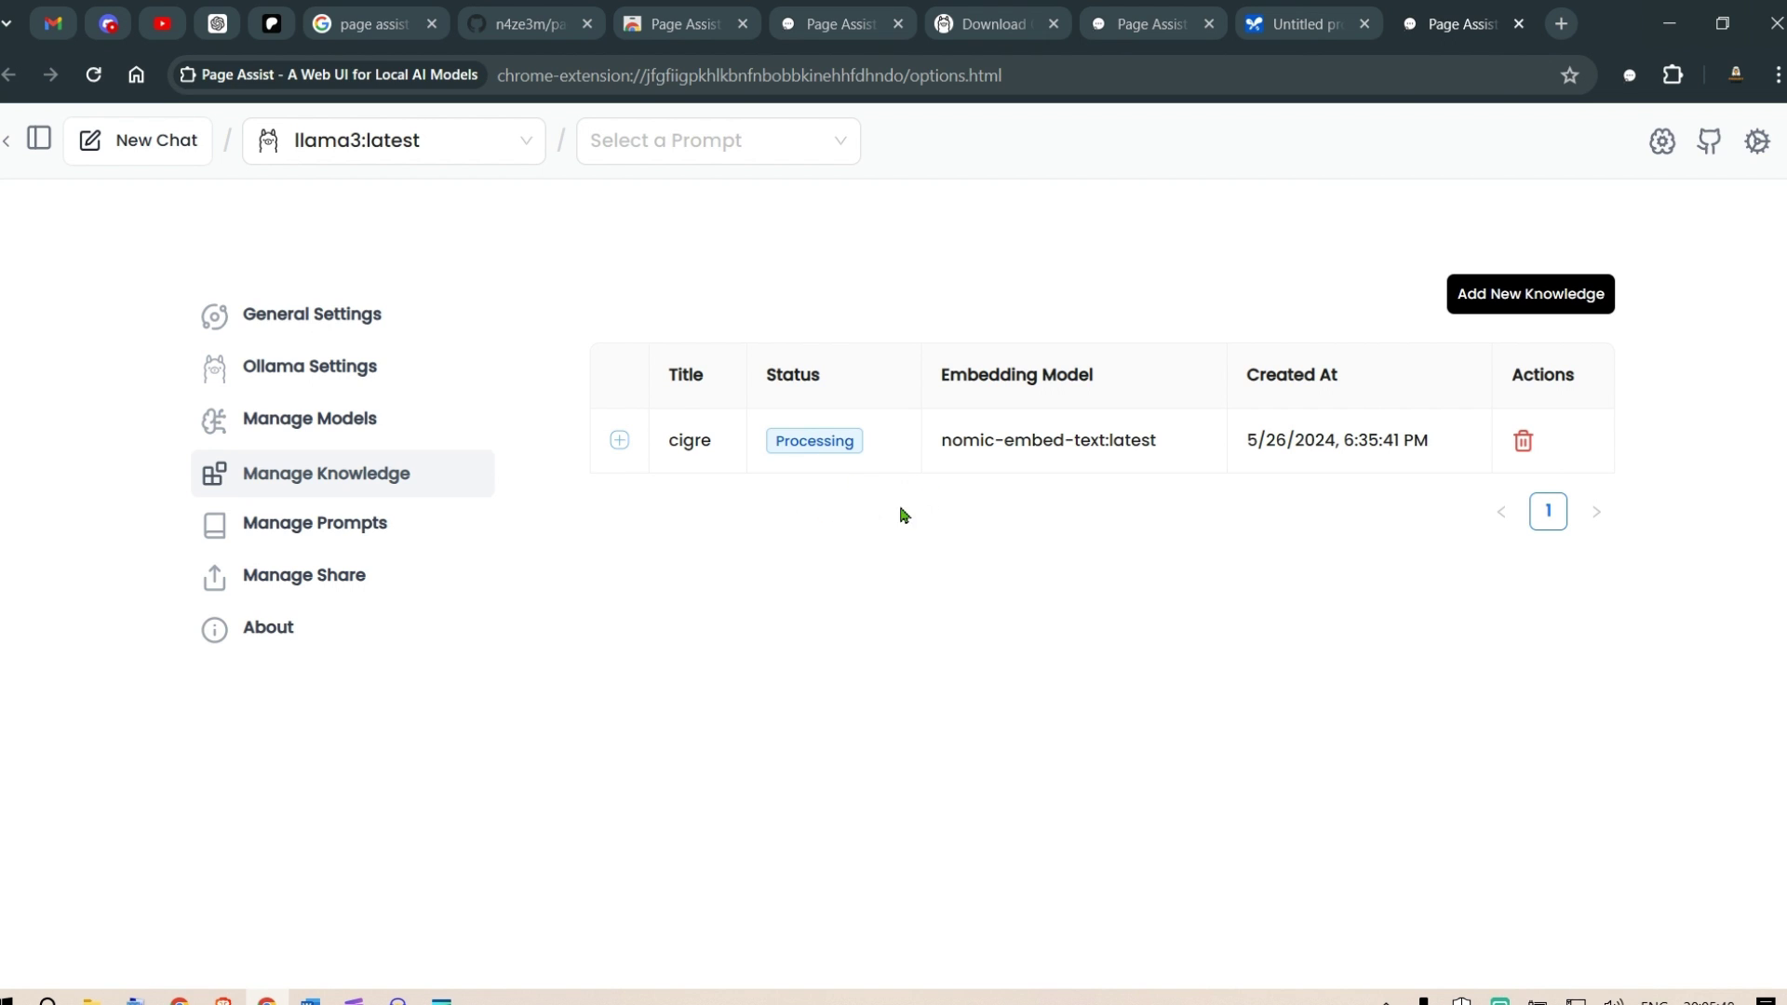
- Open the prompt management settings and highlight the Kid Prompt's title, its prompt text and the {} placeholder
{"action": "left_click", "coordinate": [318, 543]}
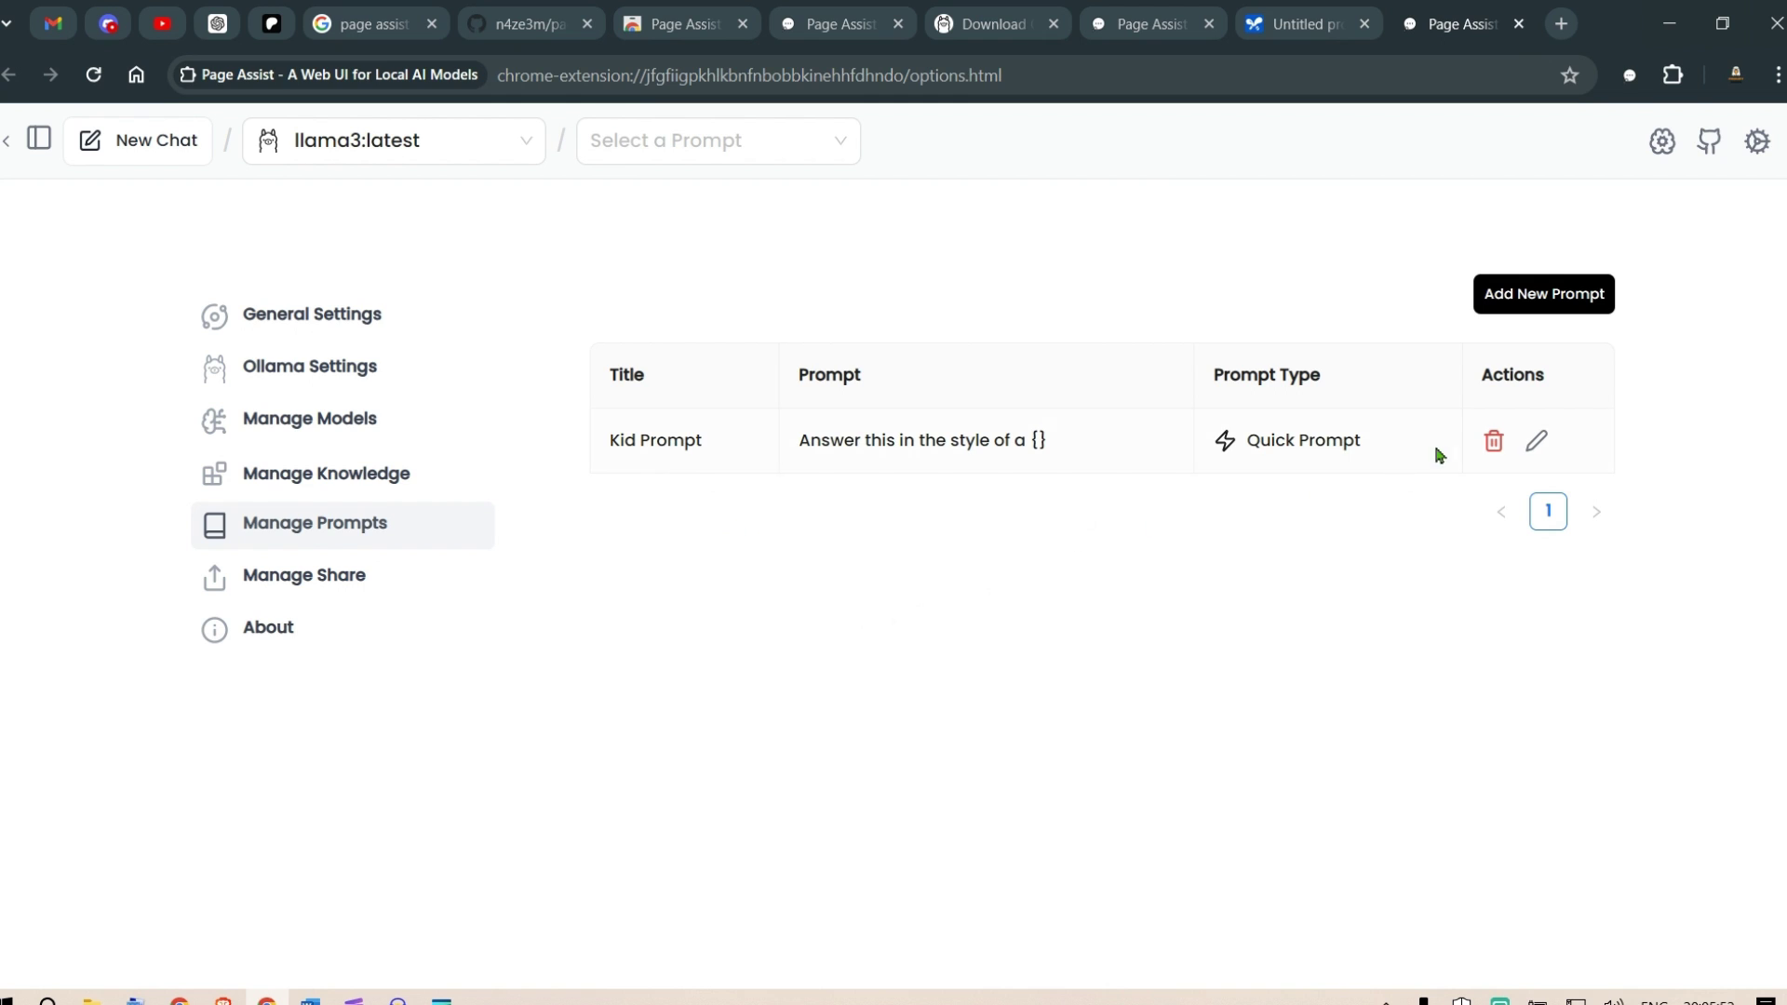
{"action": "left_click_drag", "start_coordinate": [616, 441], "coordinate": [708, 447]}
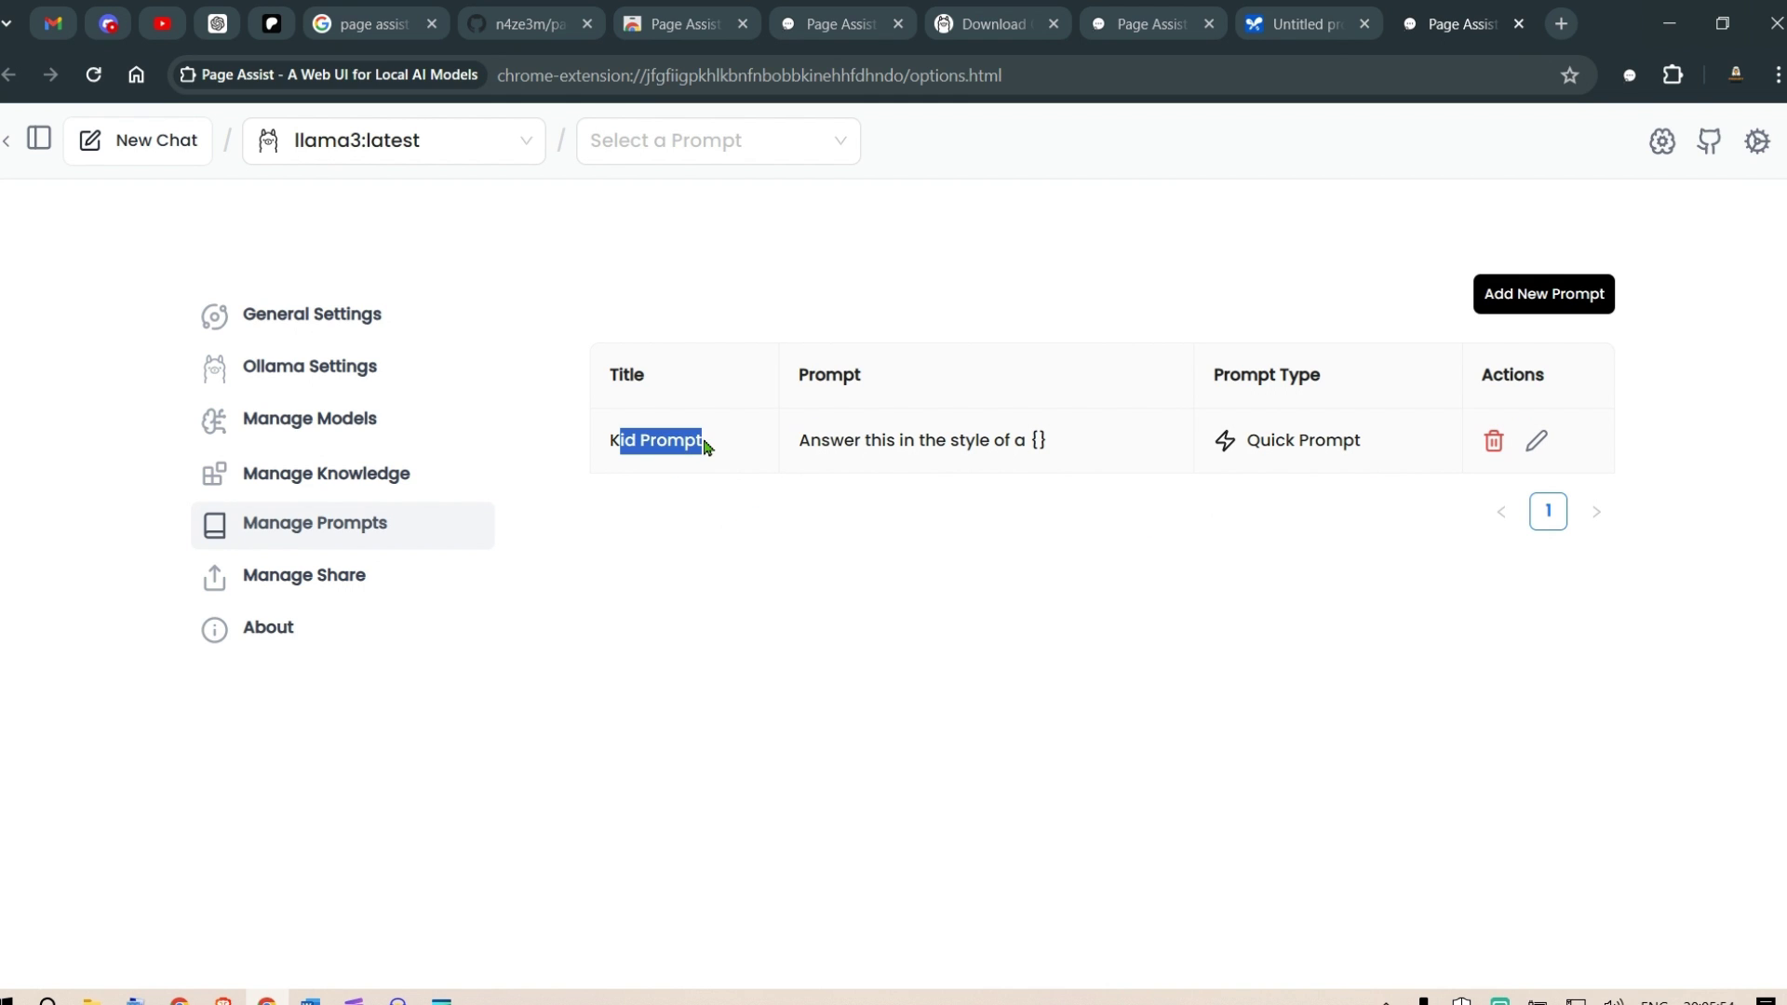
{"action": "left_click_drag", "start_coordinate": [820, 447], "coordinate": [1027, 449]}
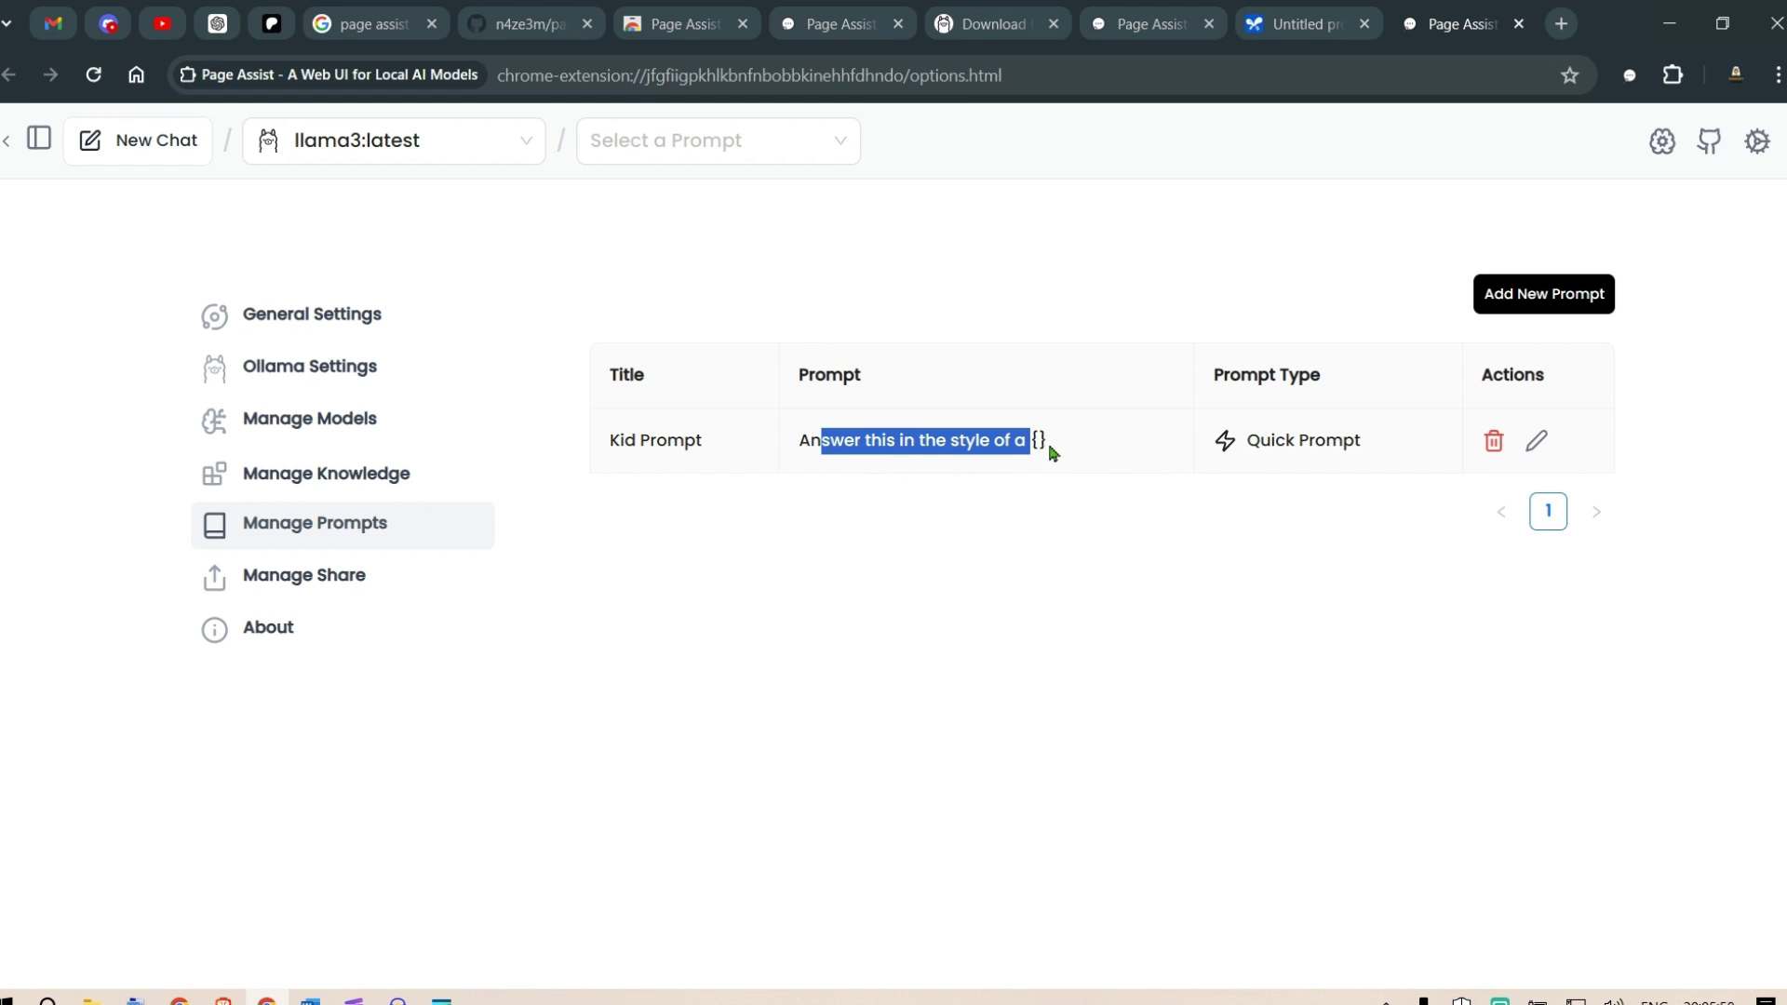
{"action": "double_click", "coordinate": [1040, 441]}
- Open the page share settings and review the share URL, the sharing option and the Web Share list
{"action": "left_click", "coordinate": [326, 579]}
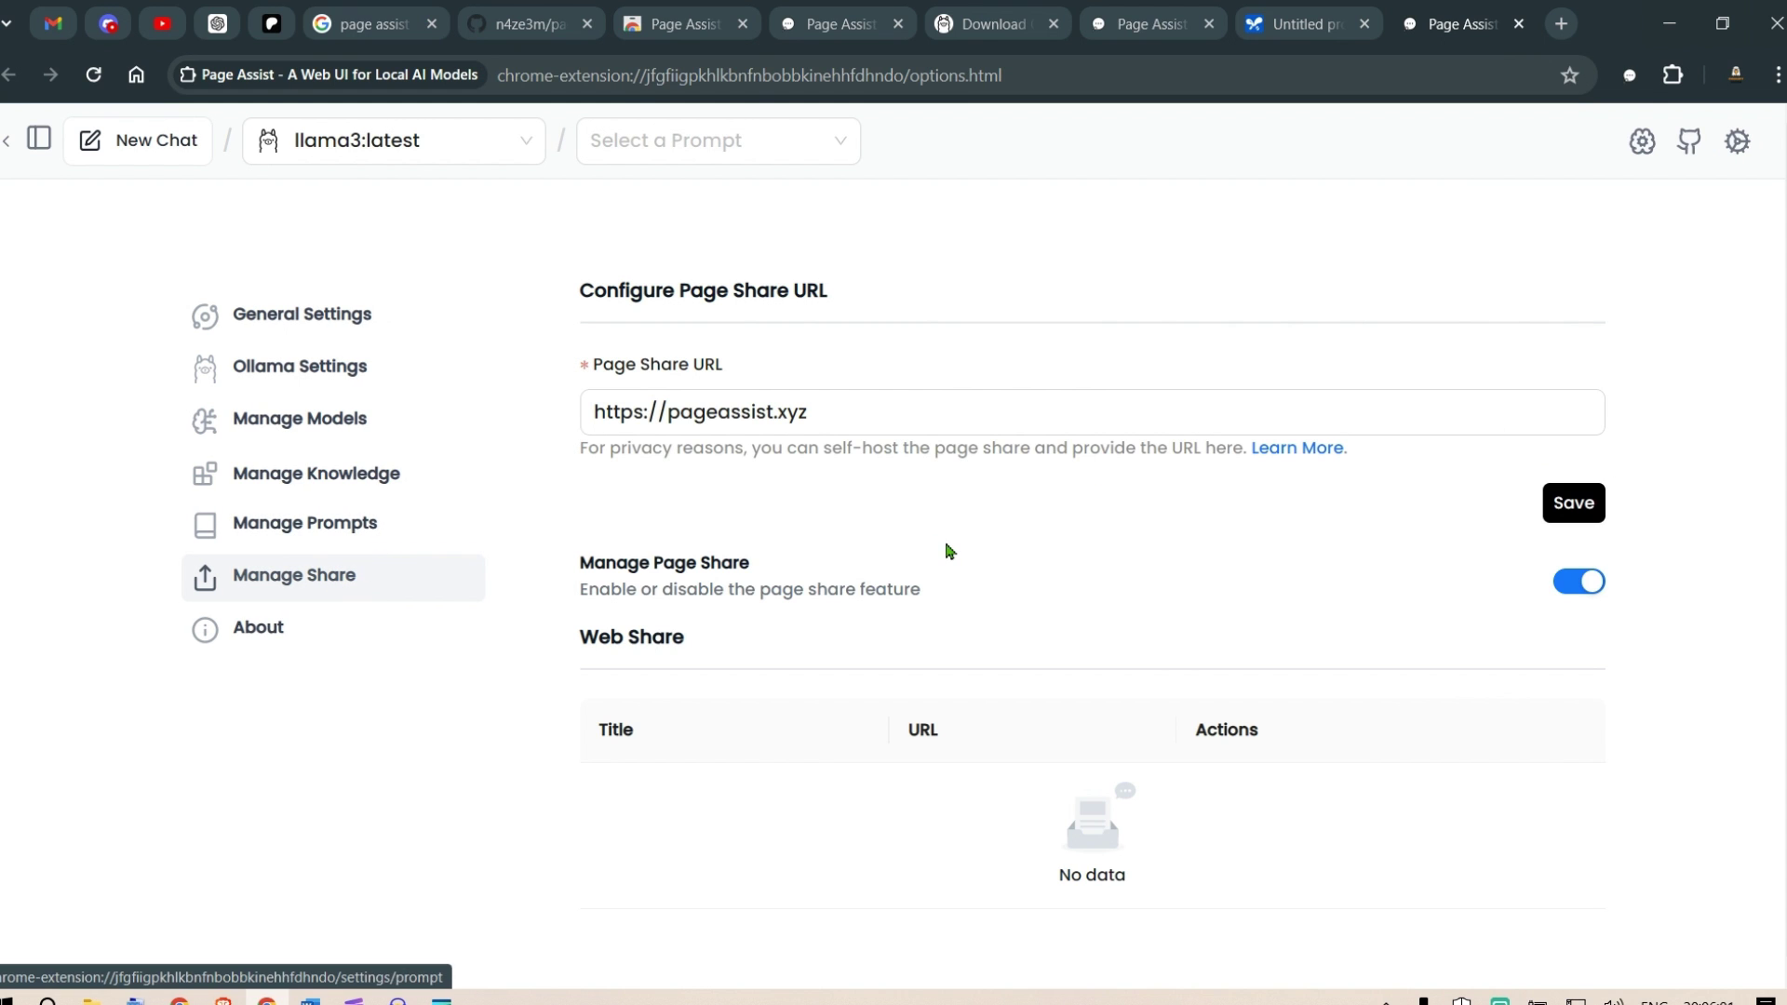
{"action": "scroll", "coordinate": [1027, 535], "scroll_direction": "down", "scroll_amount": 1}
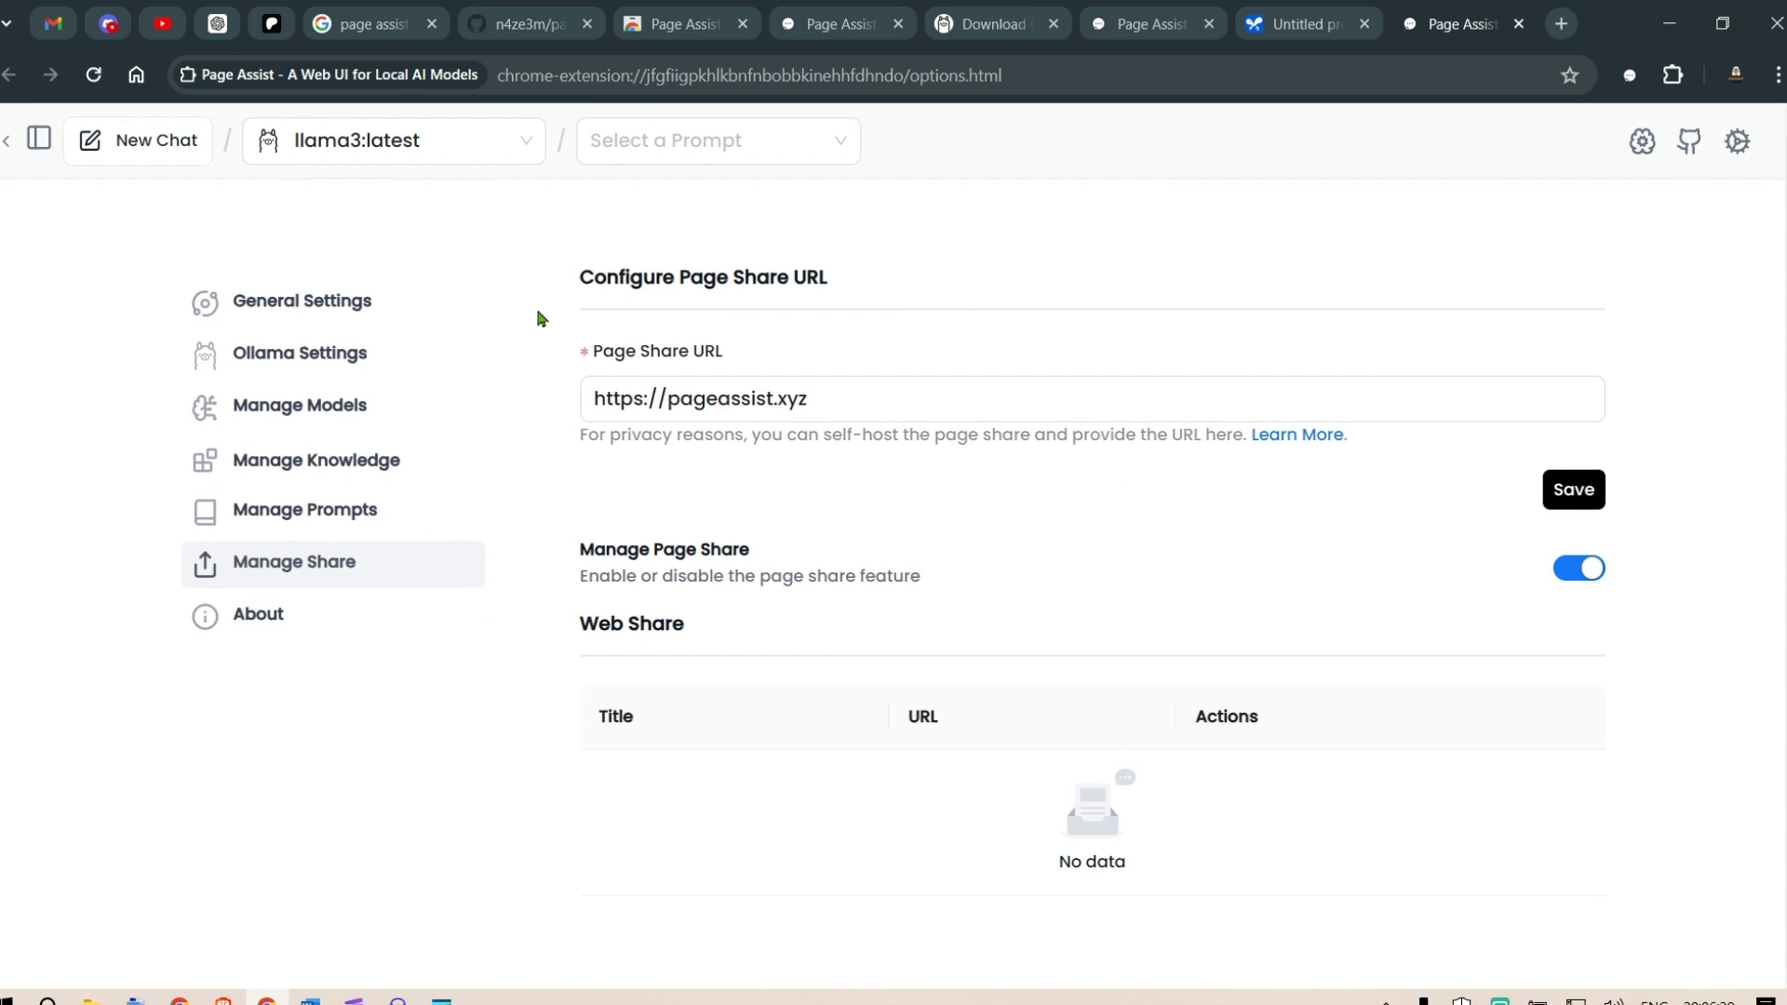
{"action": "scroll", "coordinate": [539, 318], "scroll_direction": "up", "scroll_amount": 1}
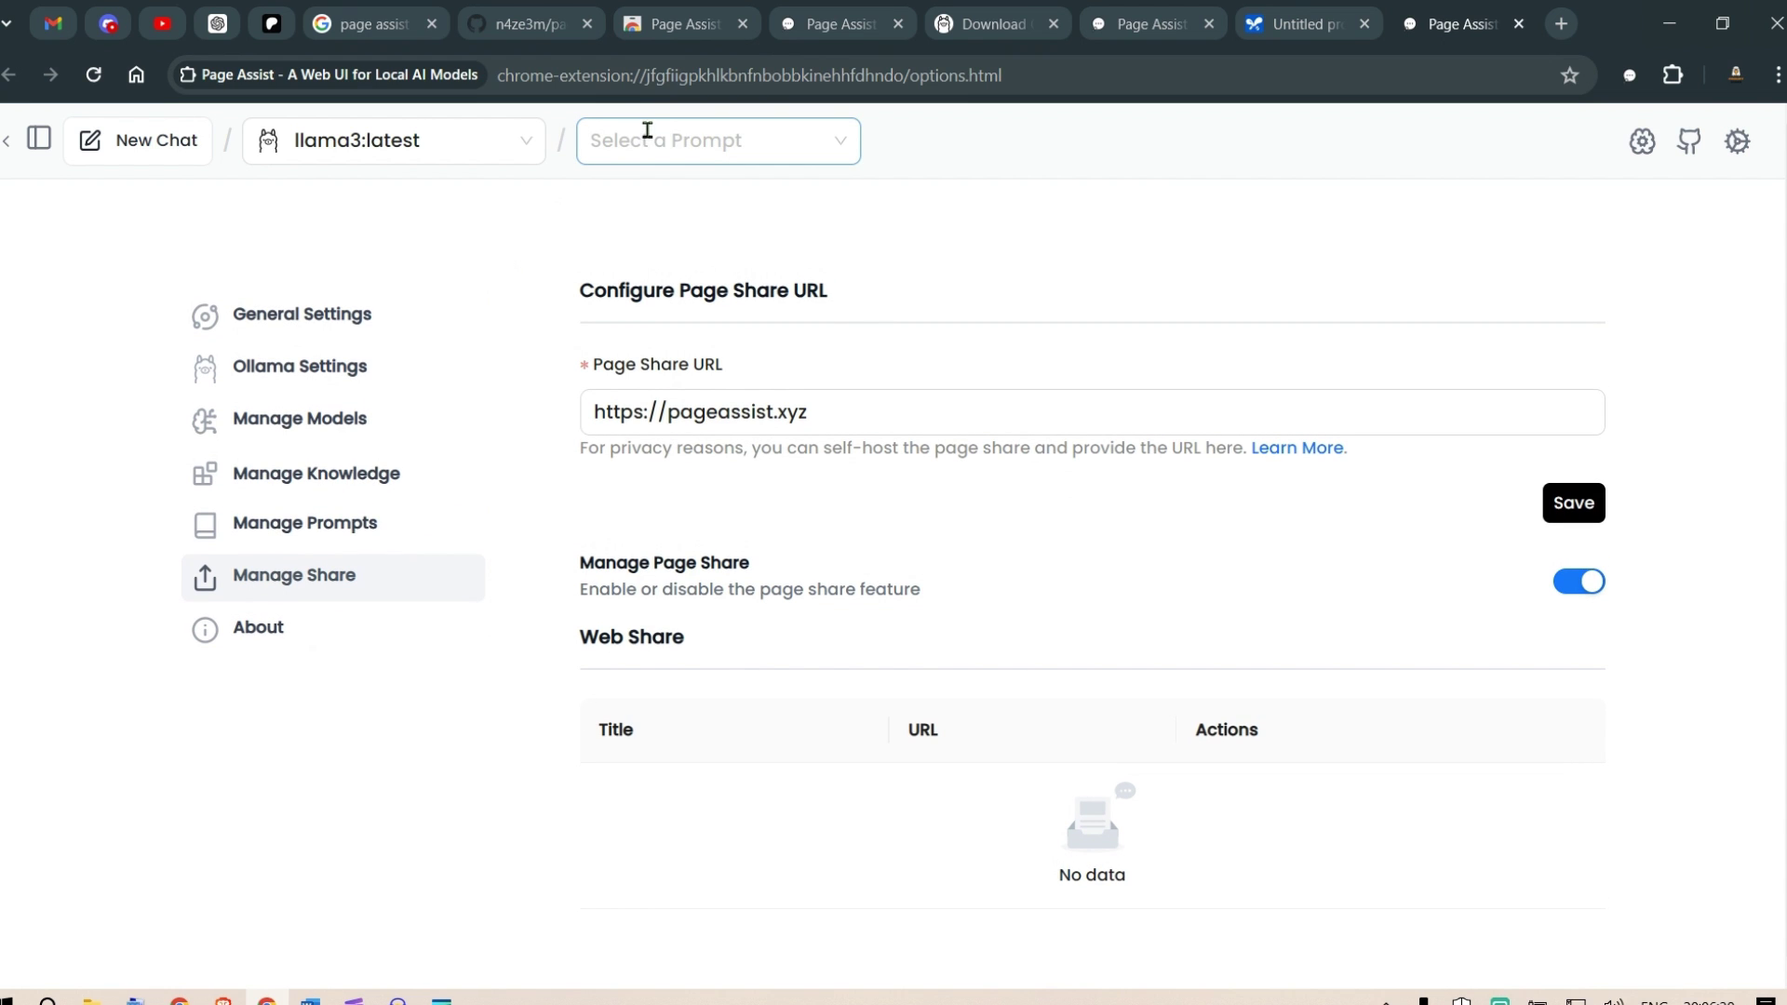
- Start a new chat and choose llama3:latest as its model
{"action": "left_click", "coordinate": [152, 157]}
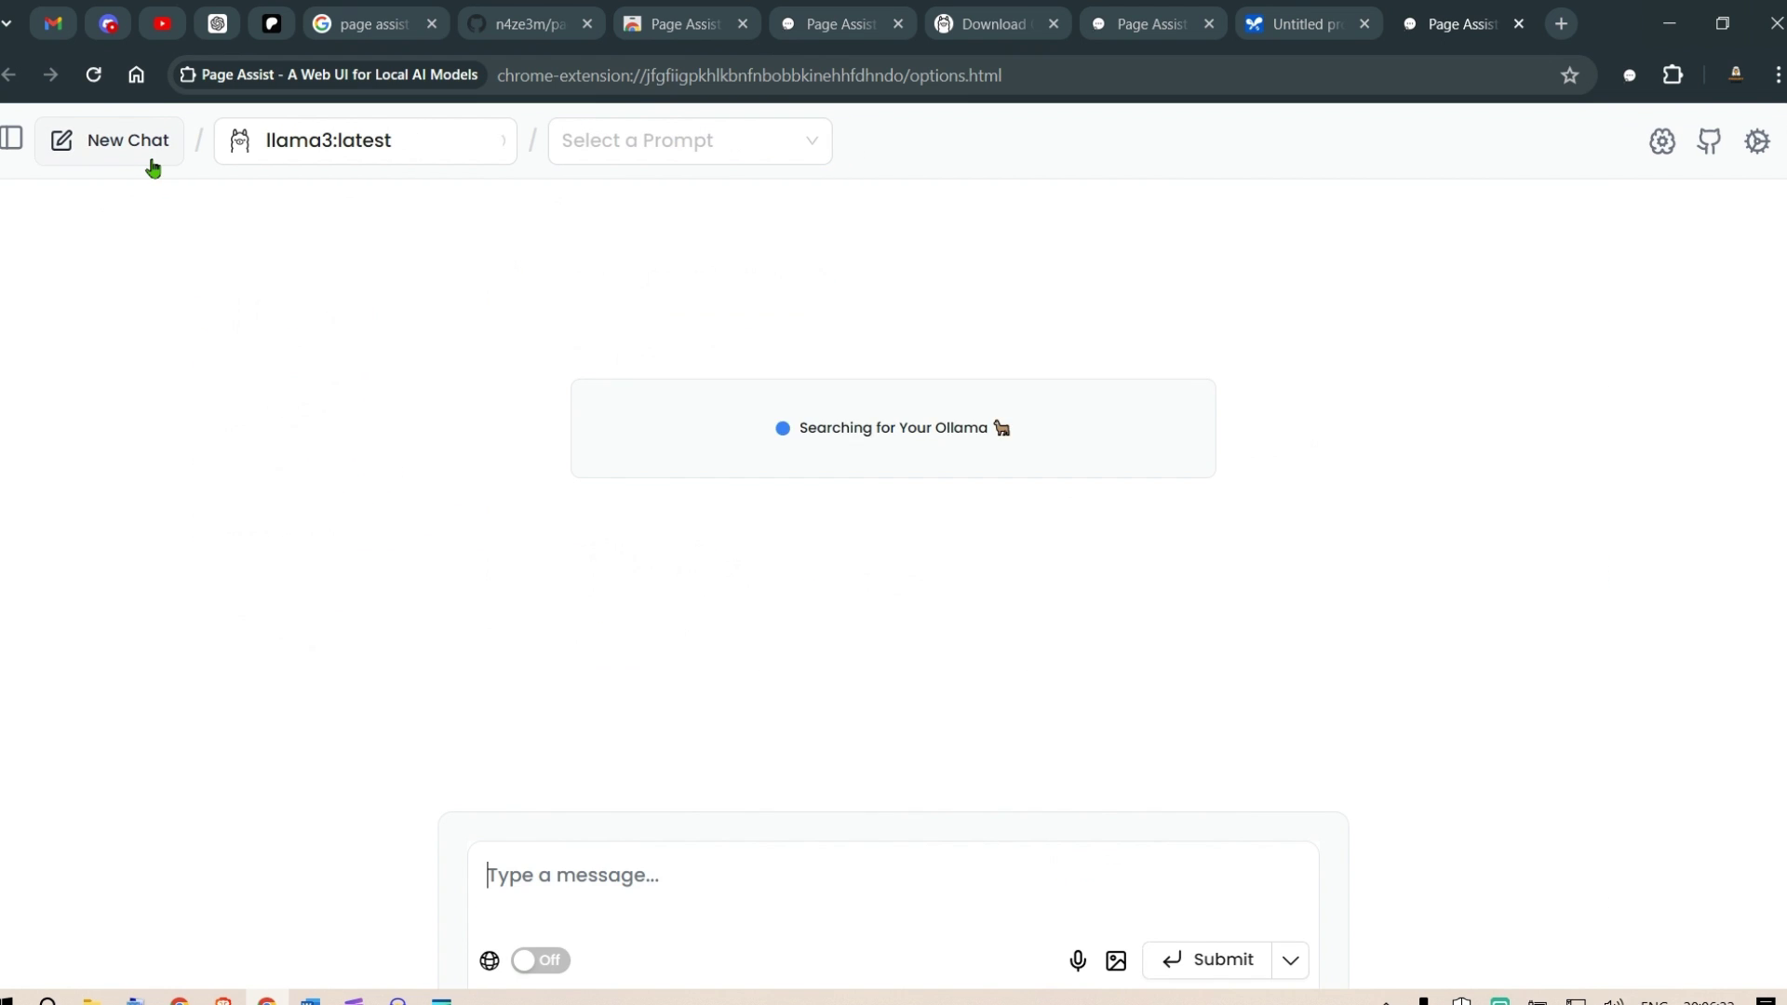
{"action": "left_click", "coordinate": [444, 153]}
{"action": "left_click", "coordinate": [407, 268]}
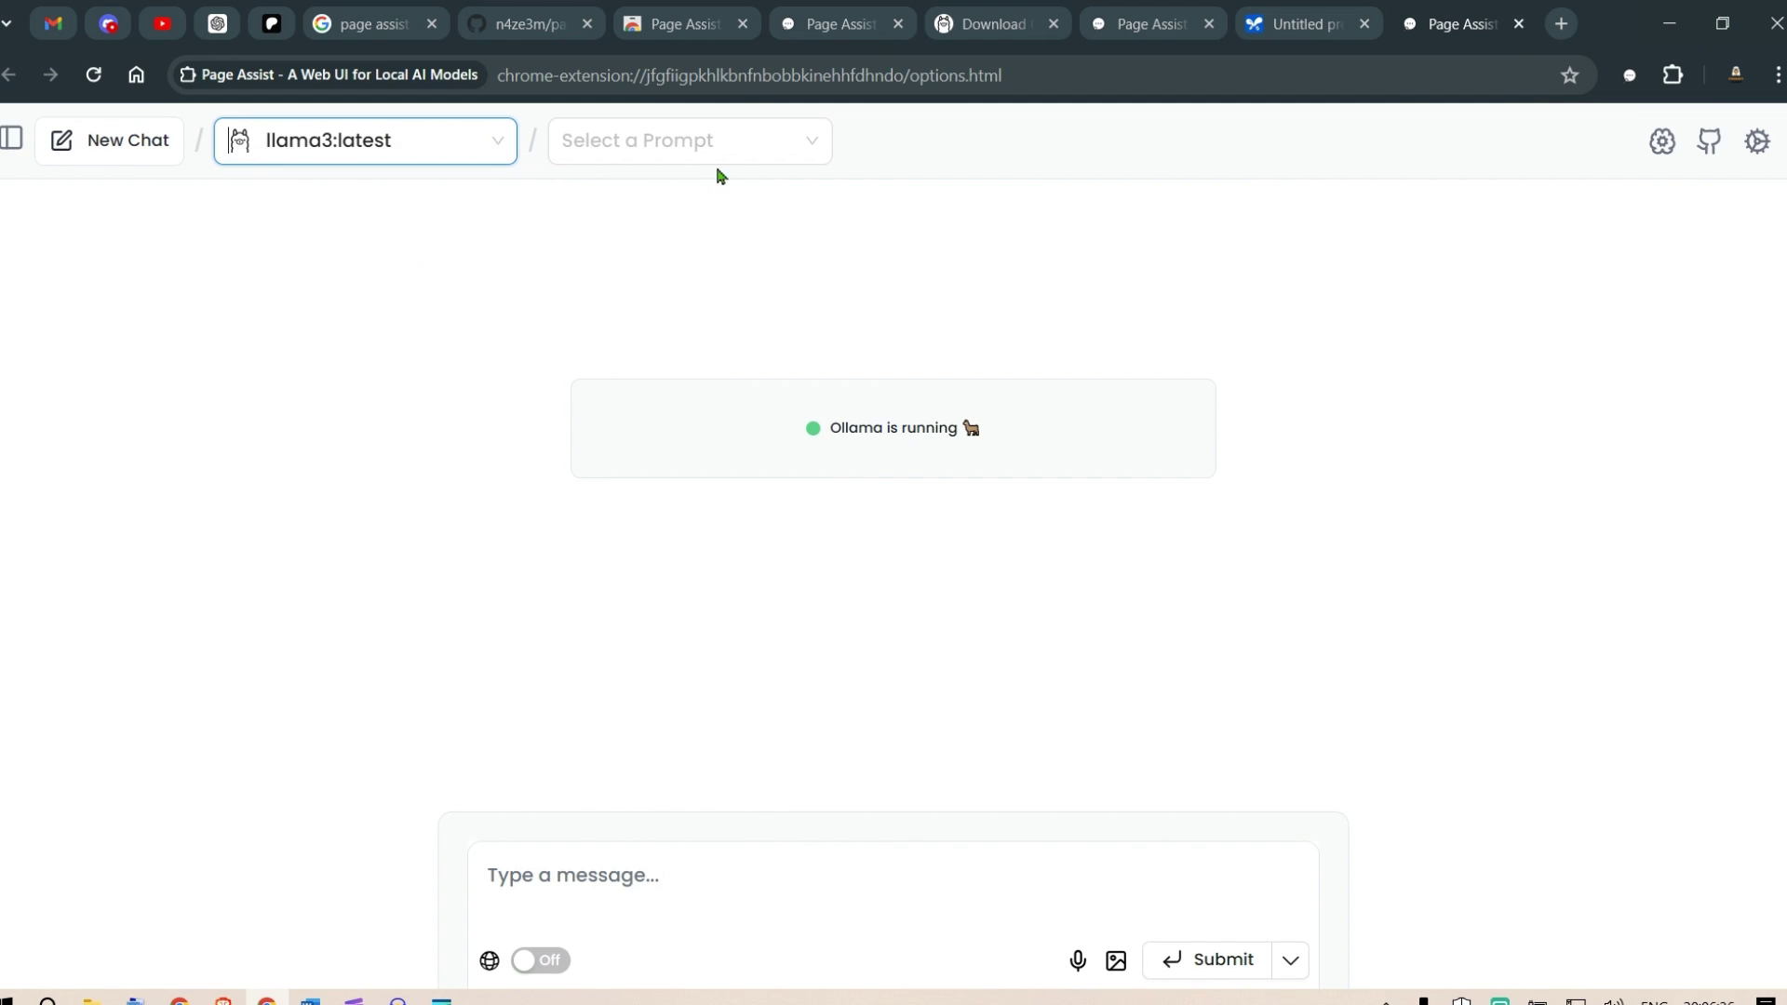
- Insert the Kid Prompt into the message, replace its placeholder with "kid. What is a black hole?" and submit it to read the answer
{"action": "left_click", "coordinate": [745, 144]}
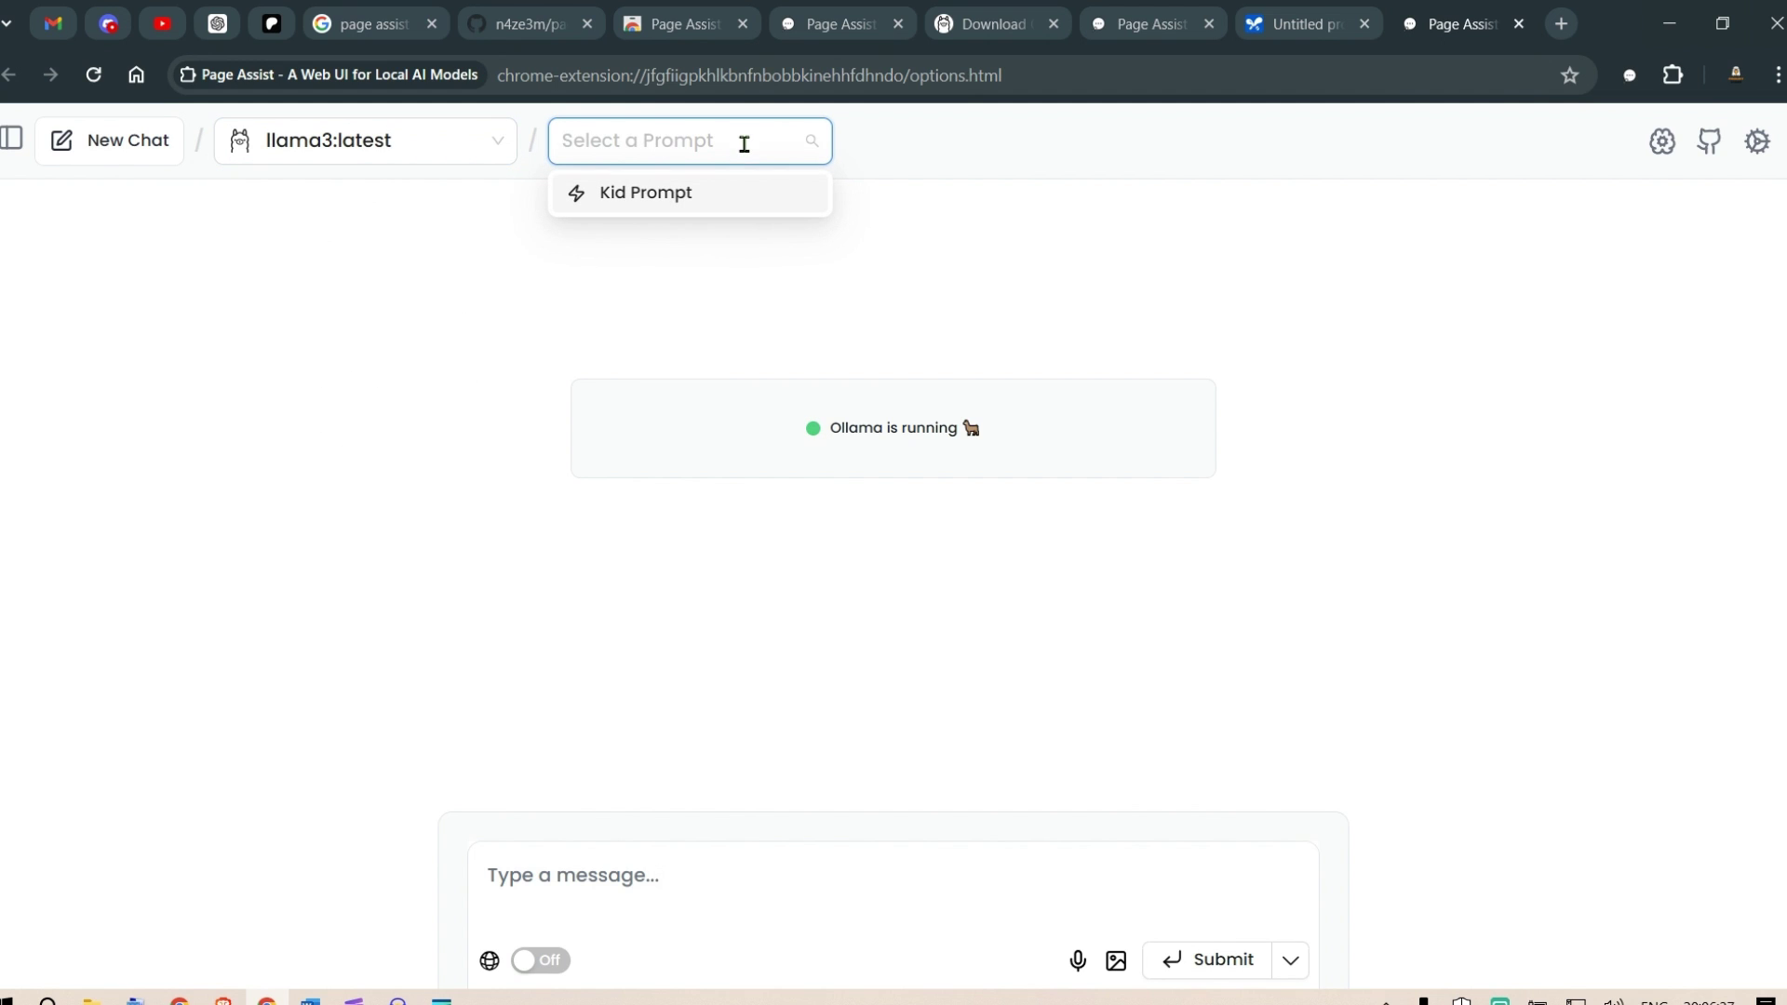
{"action": "left_click", "coordinate": [662, 192]}
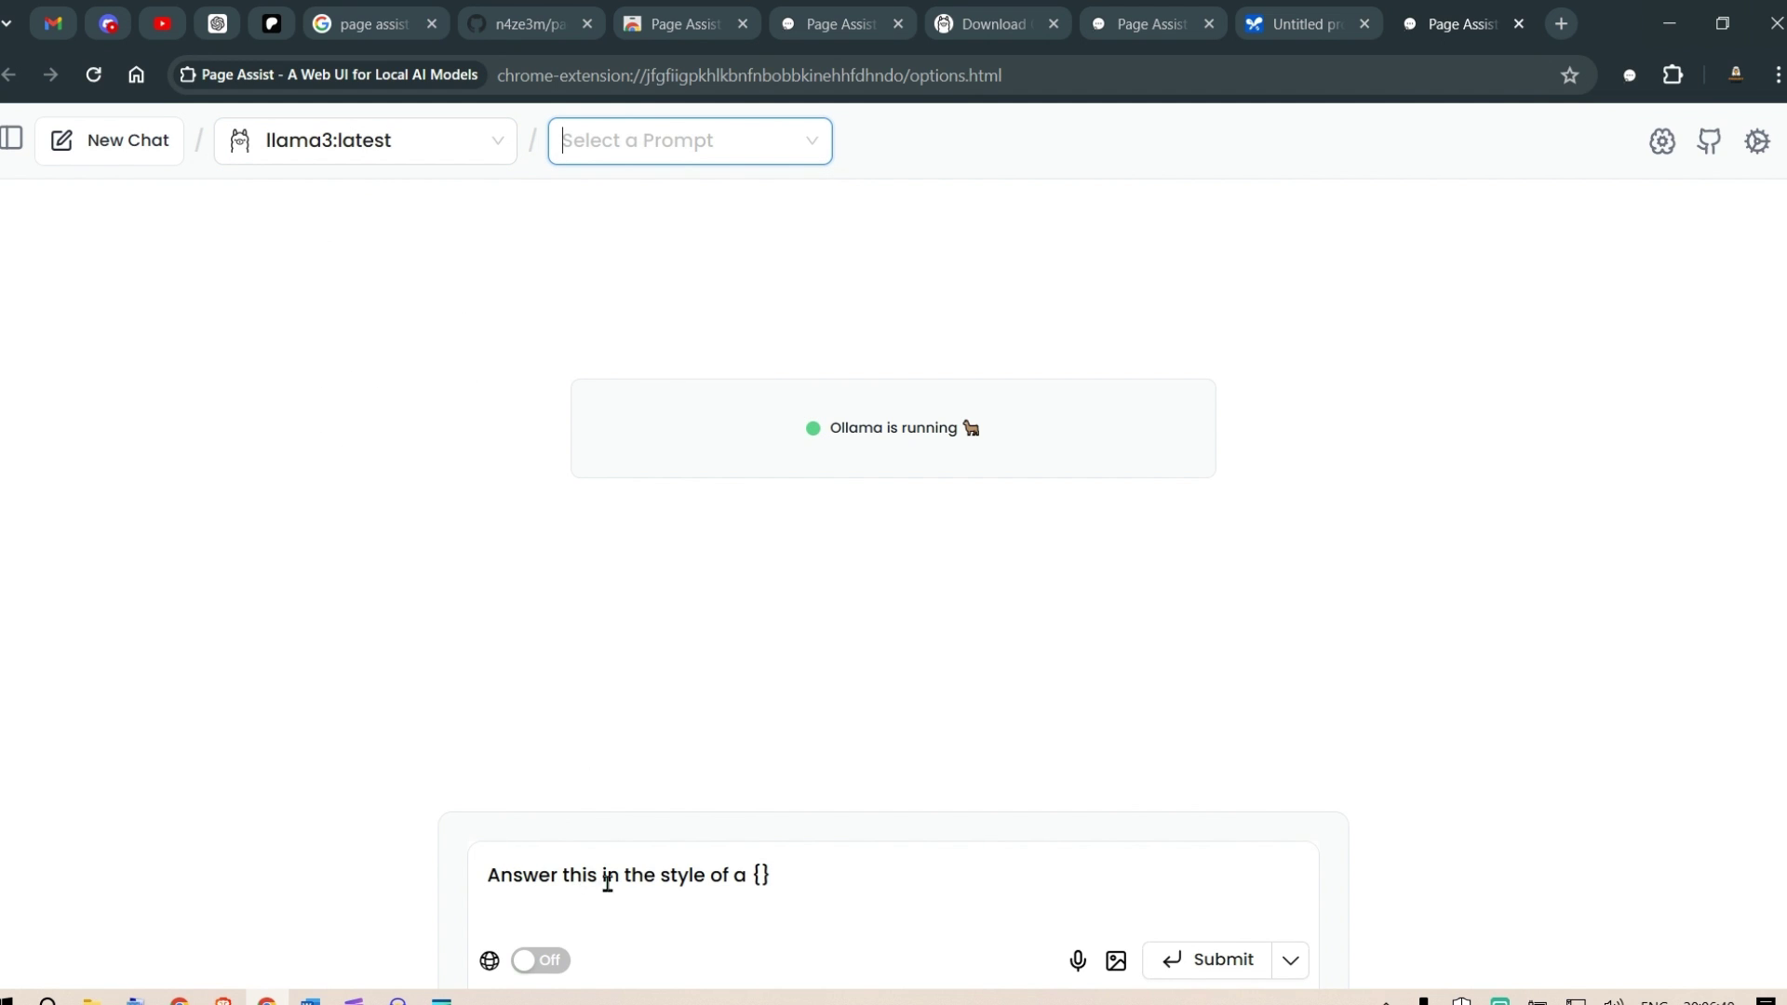
{"action": "left_click", "coordinate": [796, 877]}
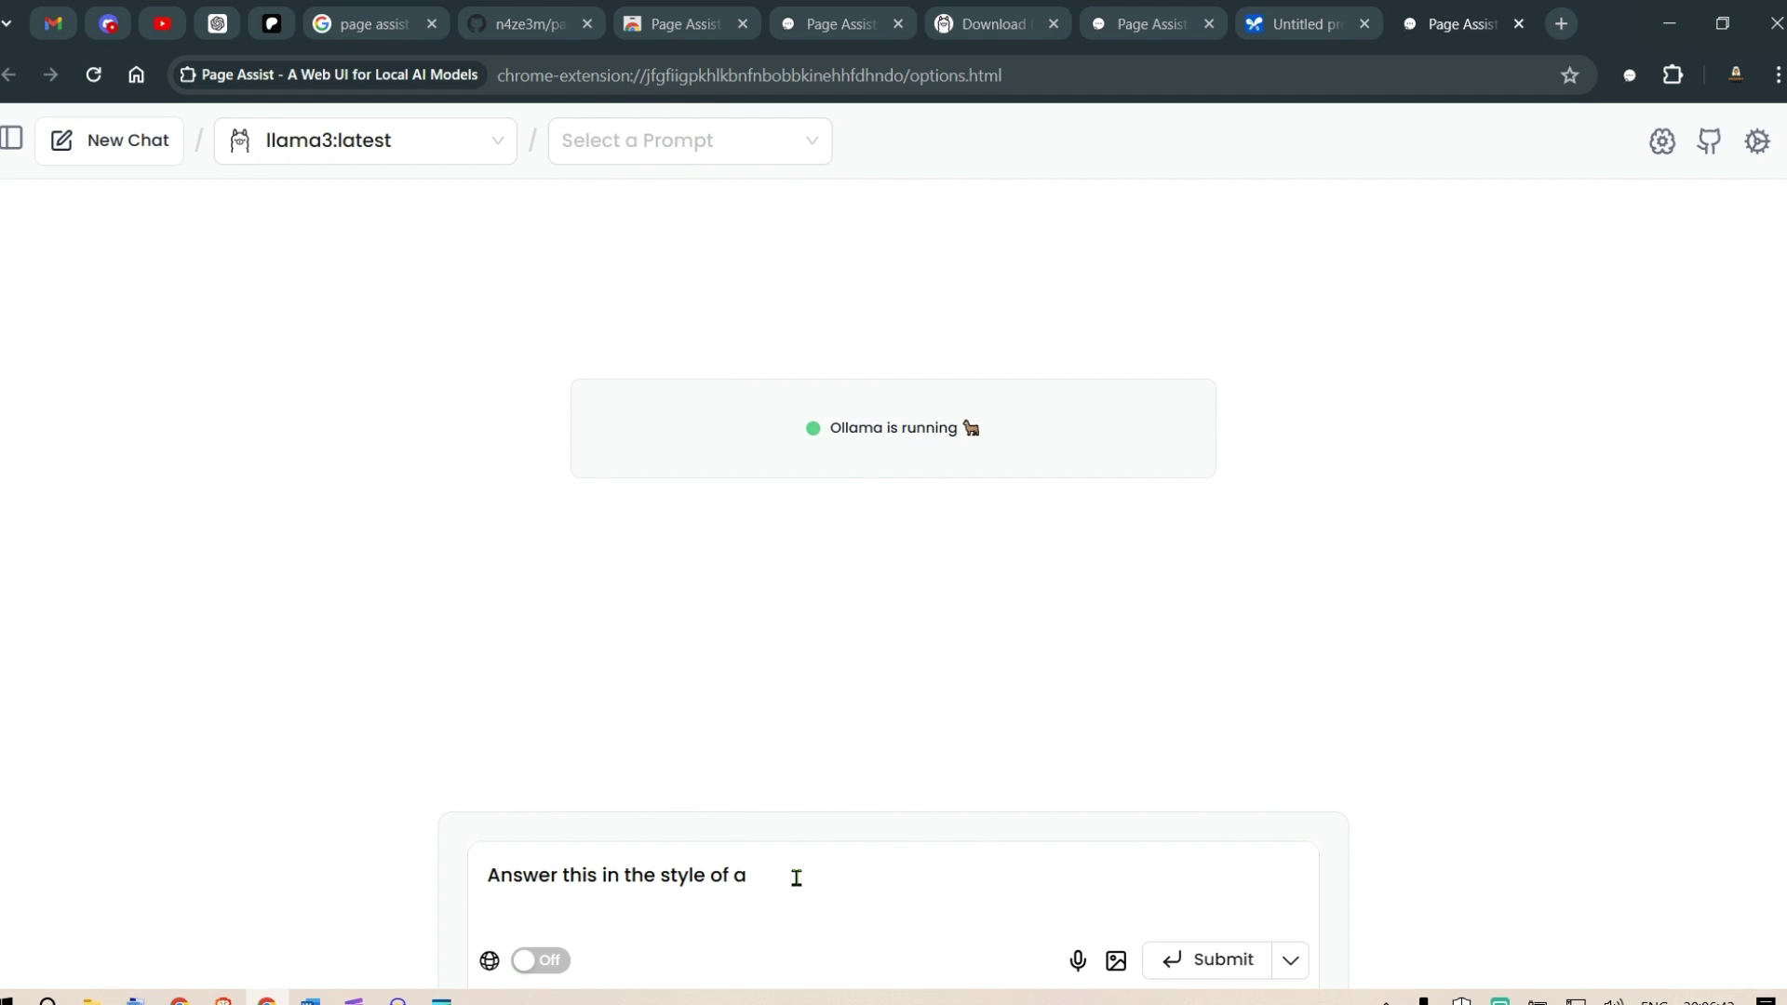
{"action": "type", "text": "kid. What is a black hole?"}
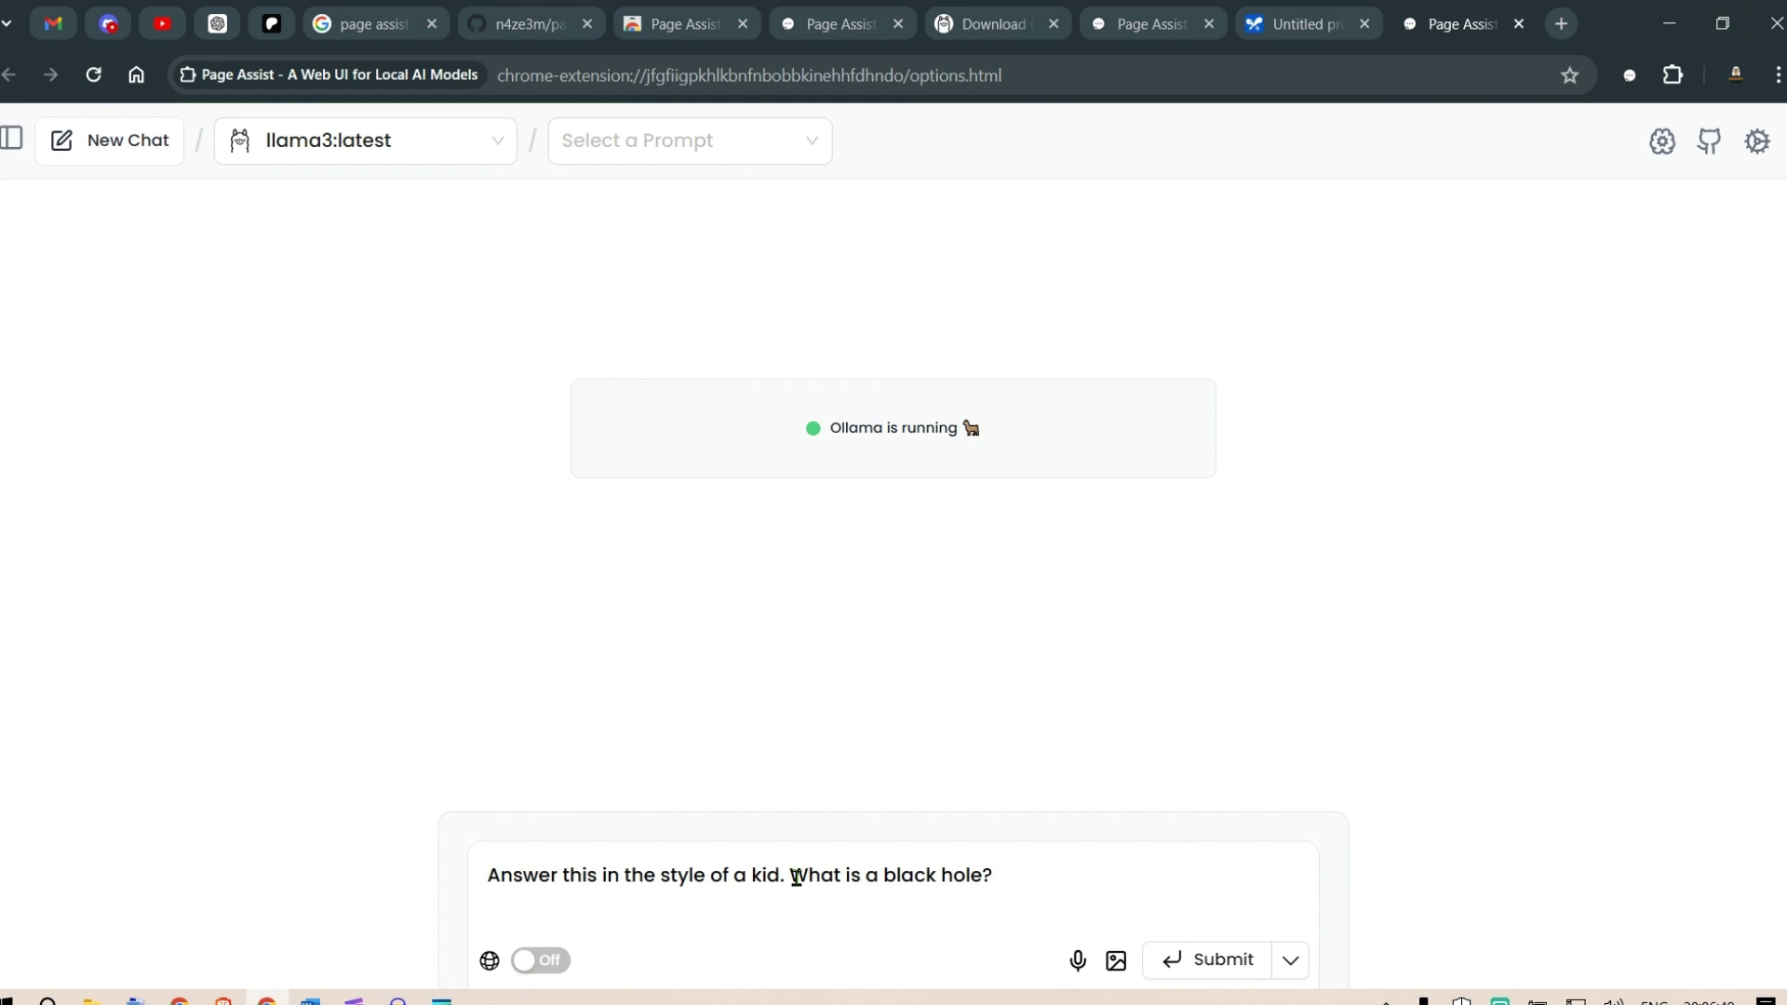
{"action": "key", "text": "Return"}
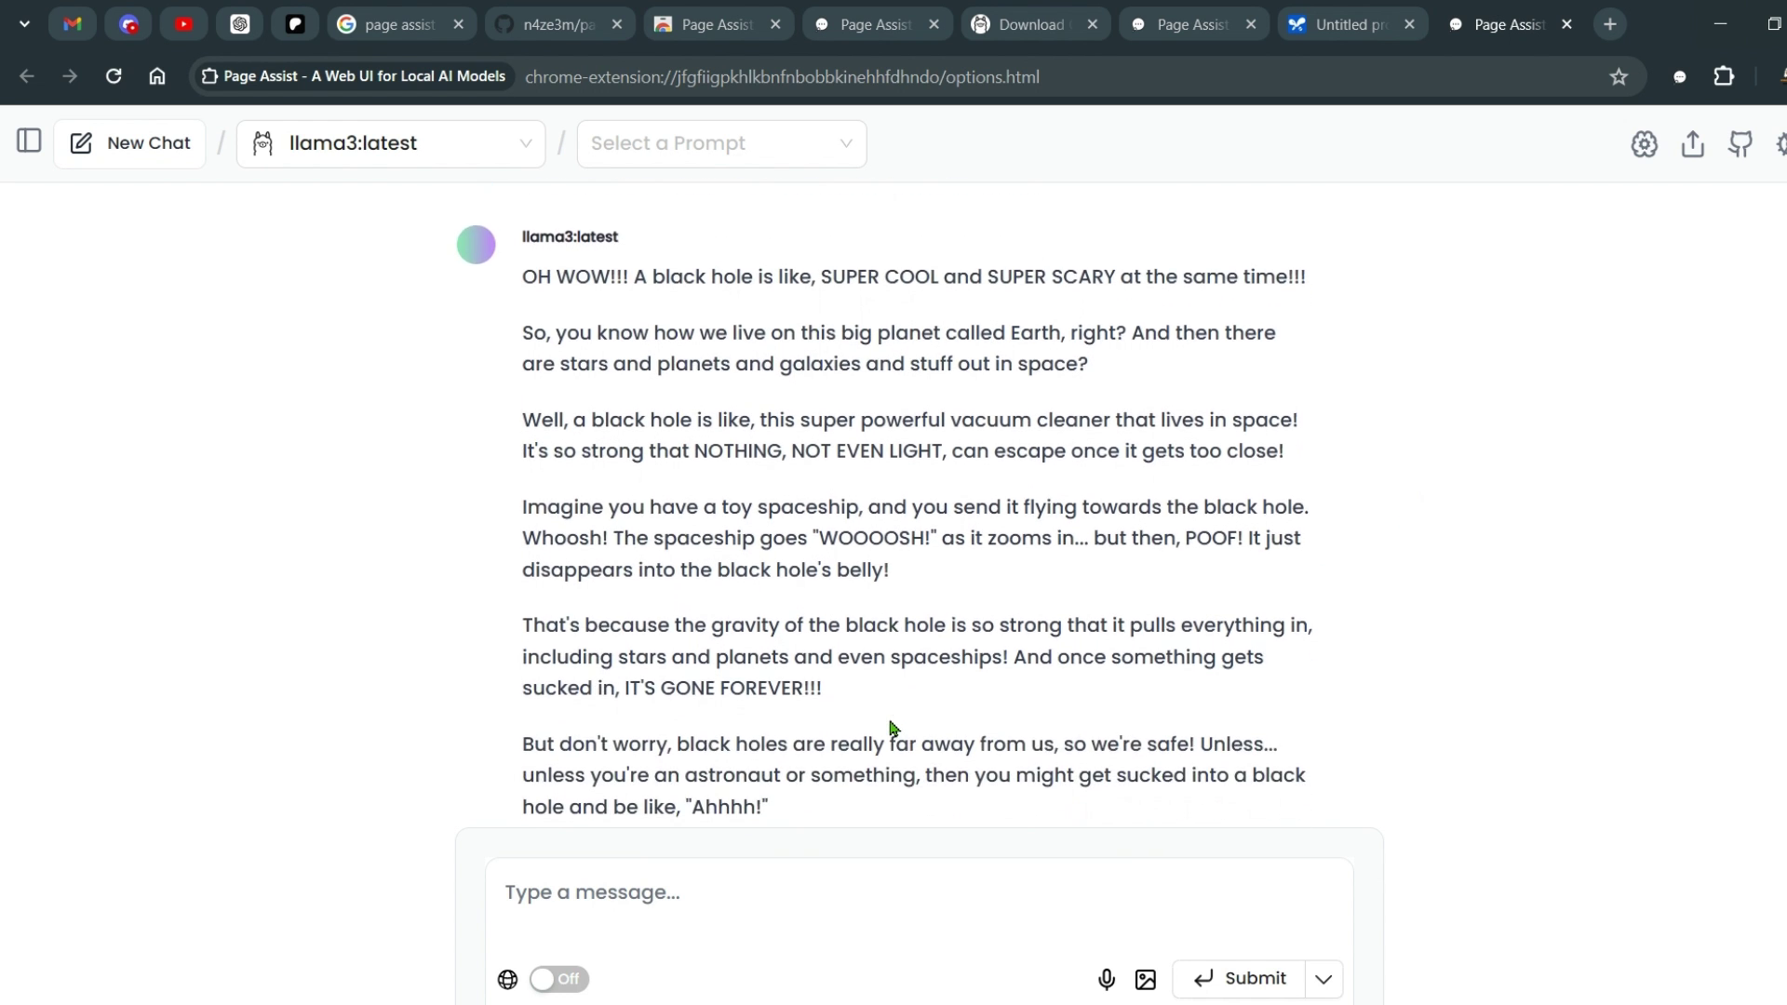
{"action": "scroll", "coordinate": [891, 729], "scroll_direction": "up", "scroll_amount": 4}
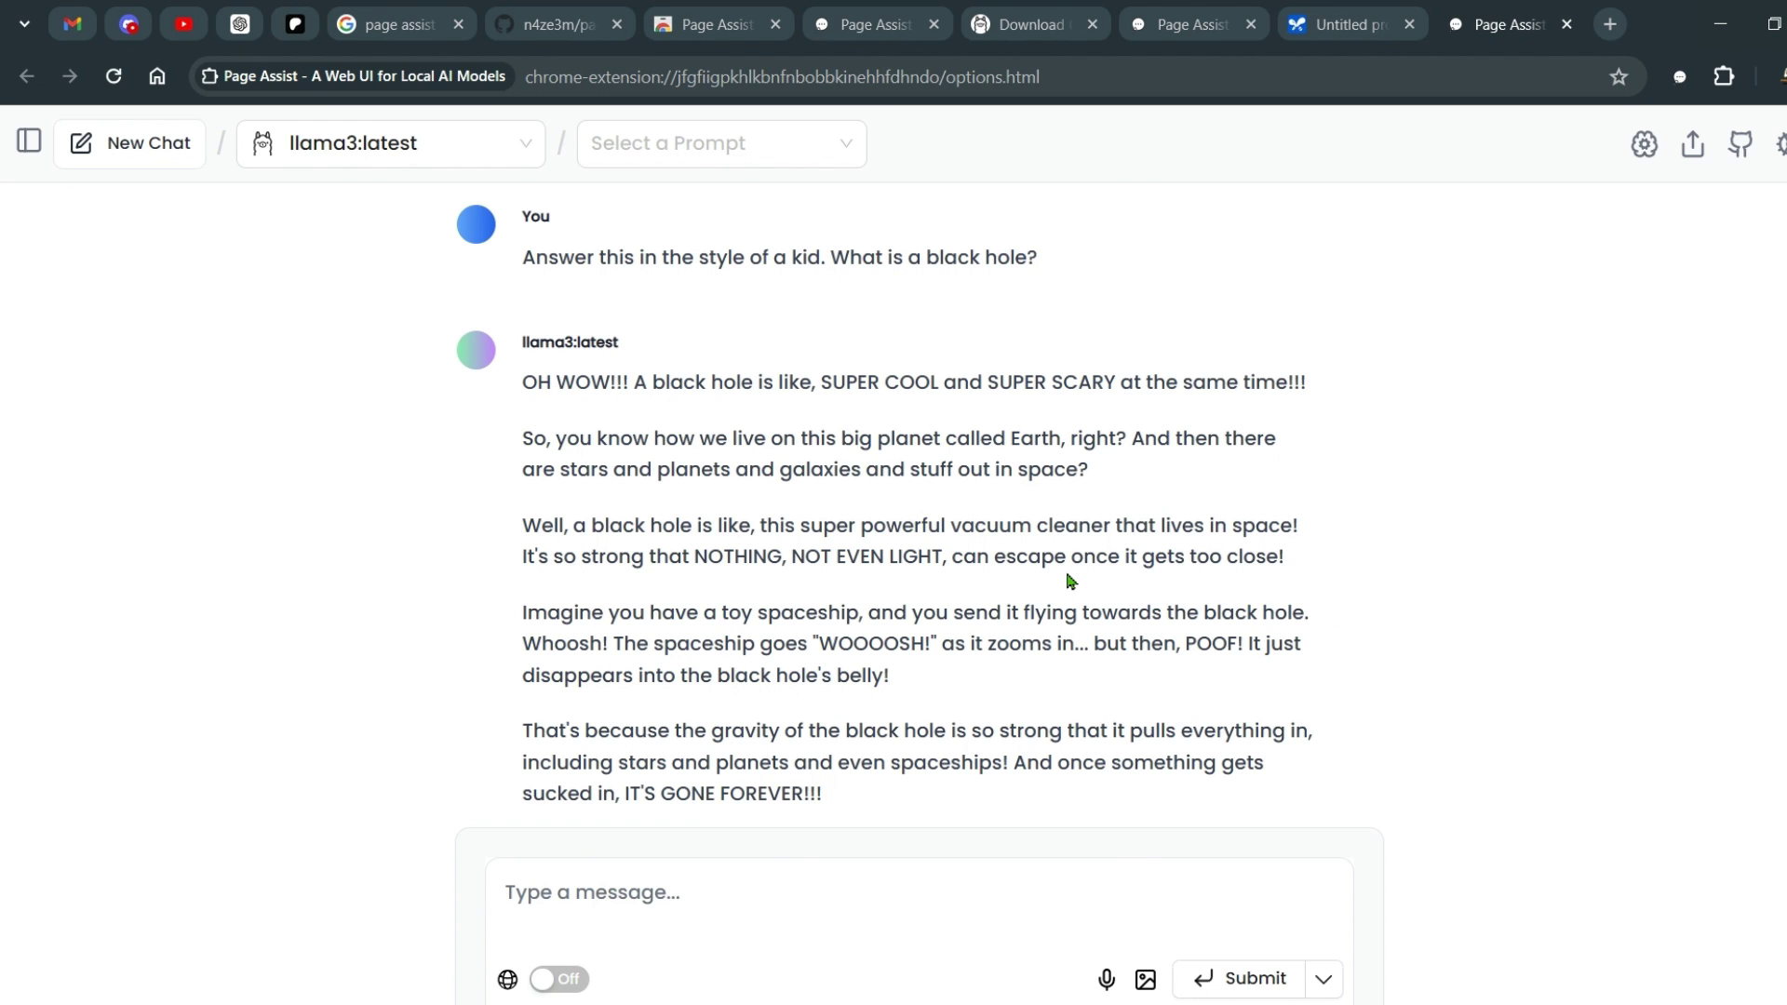
- View the list of available models and the chat history, closing each without choosing anything
{"action": "left_click", "coordinate": [445, 142]}
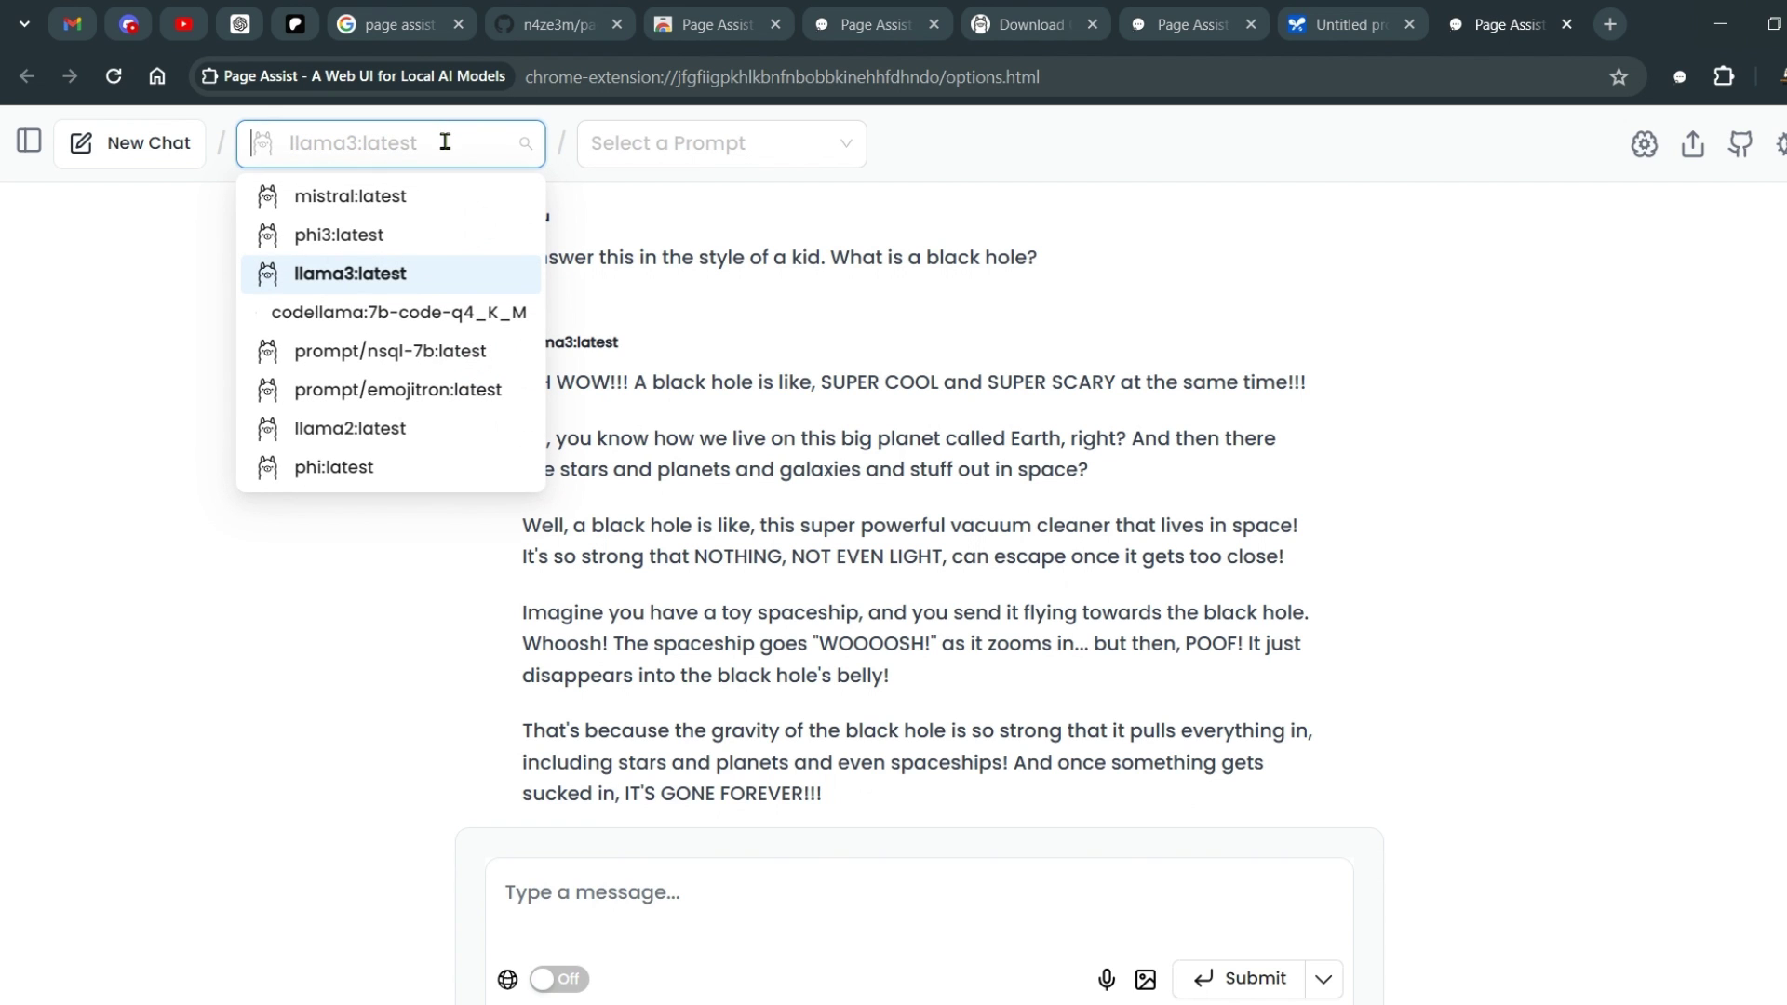
{"action": "left_click", "coordinate": [1669, 620]}
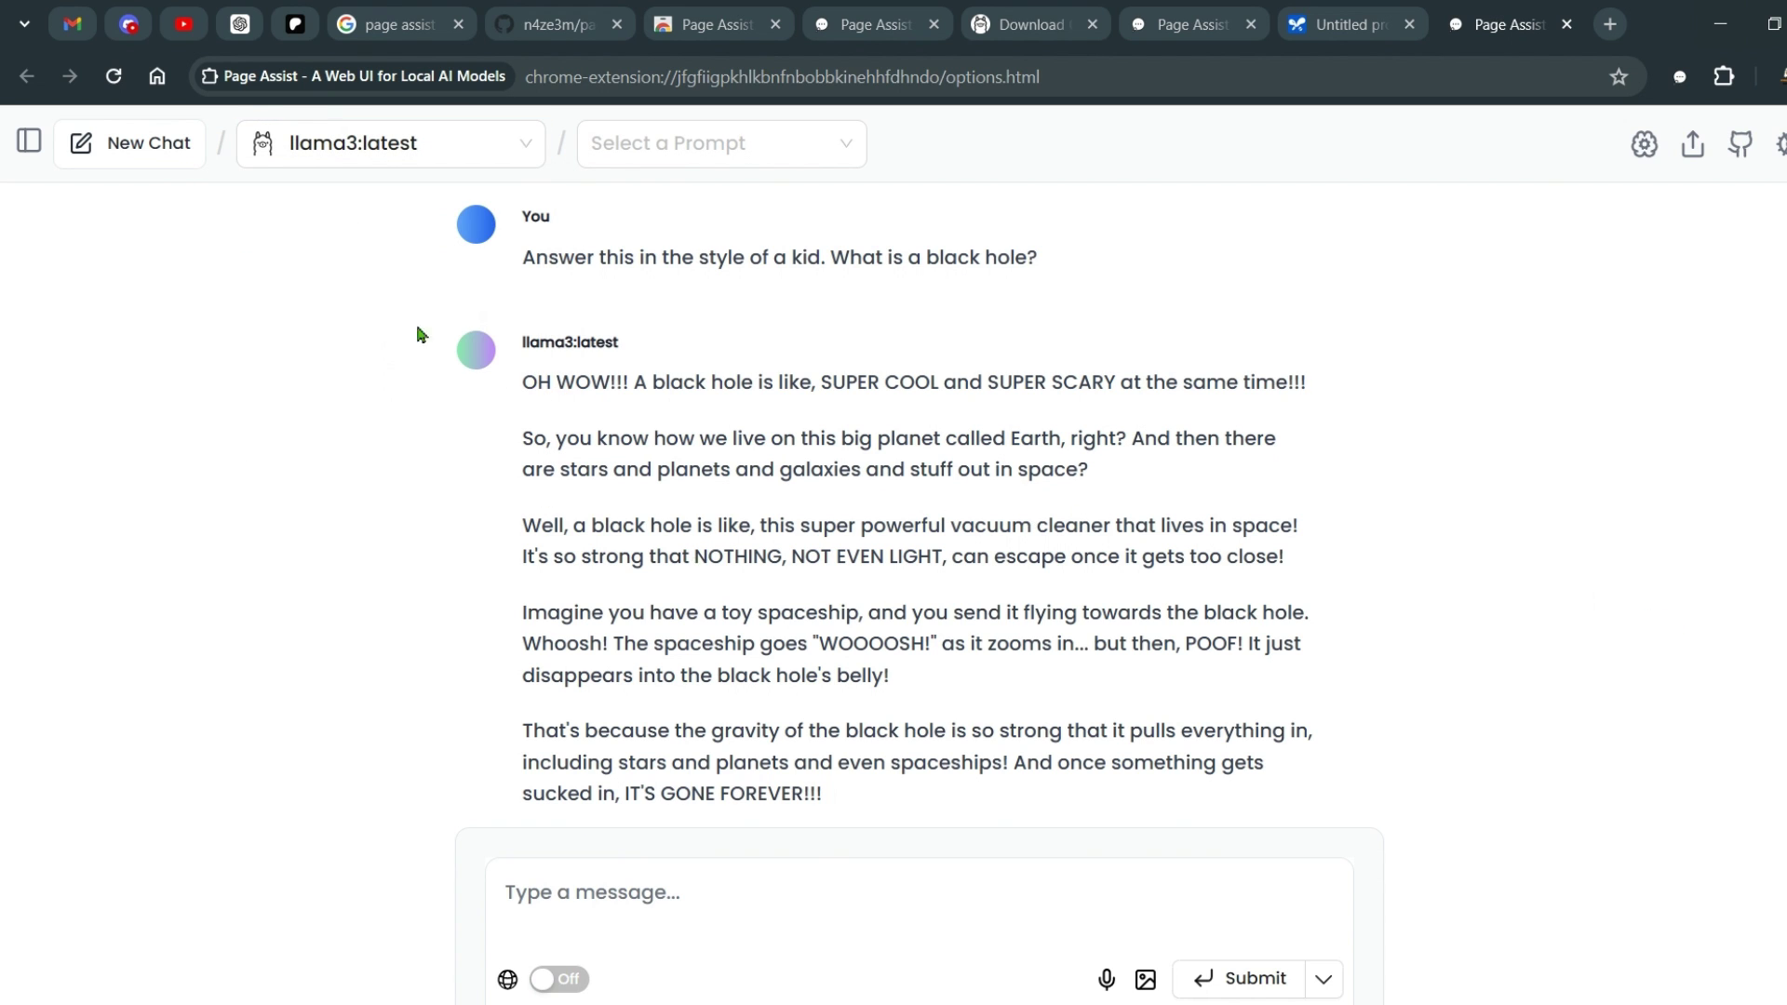
{"action": "left_click", "coordinate": [22, 144]}
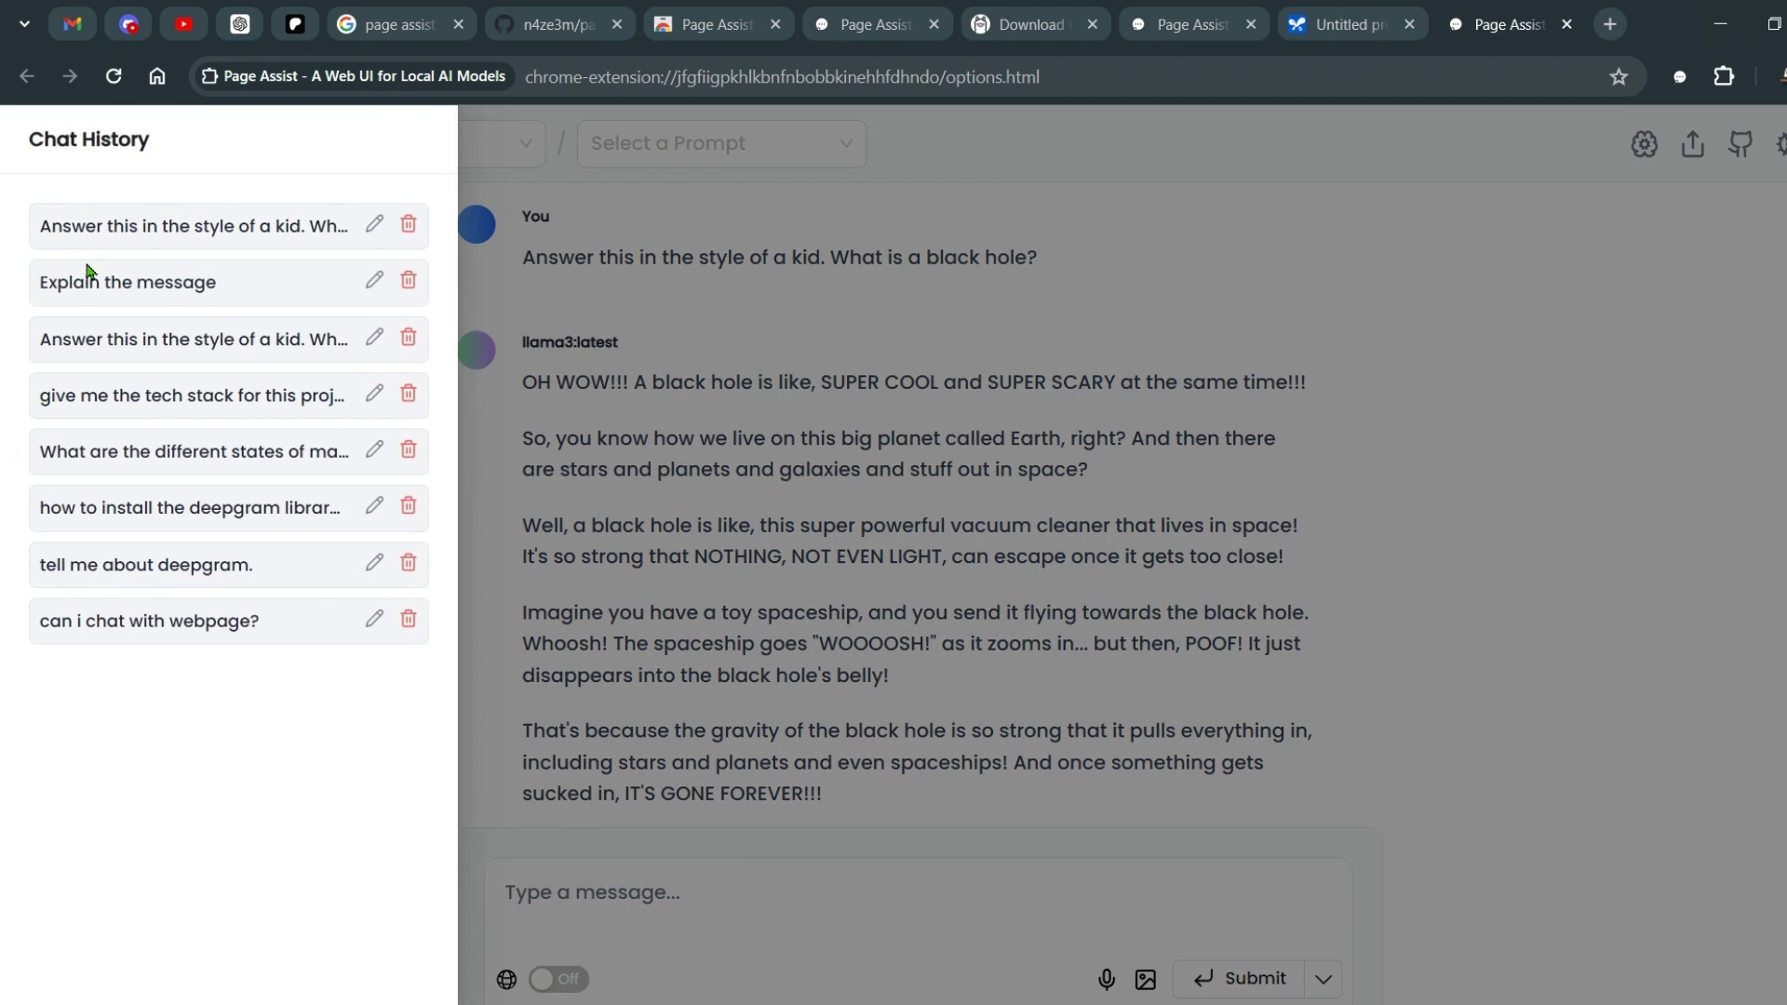
{"action": "left_click", "coordinate": [533, 990]}
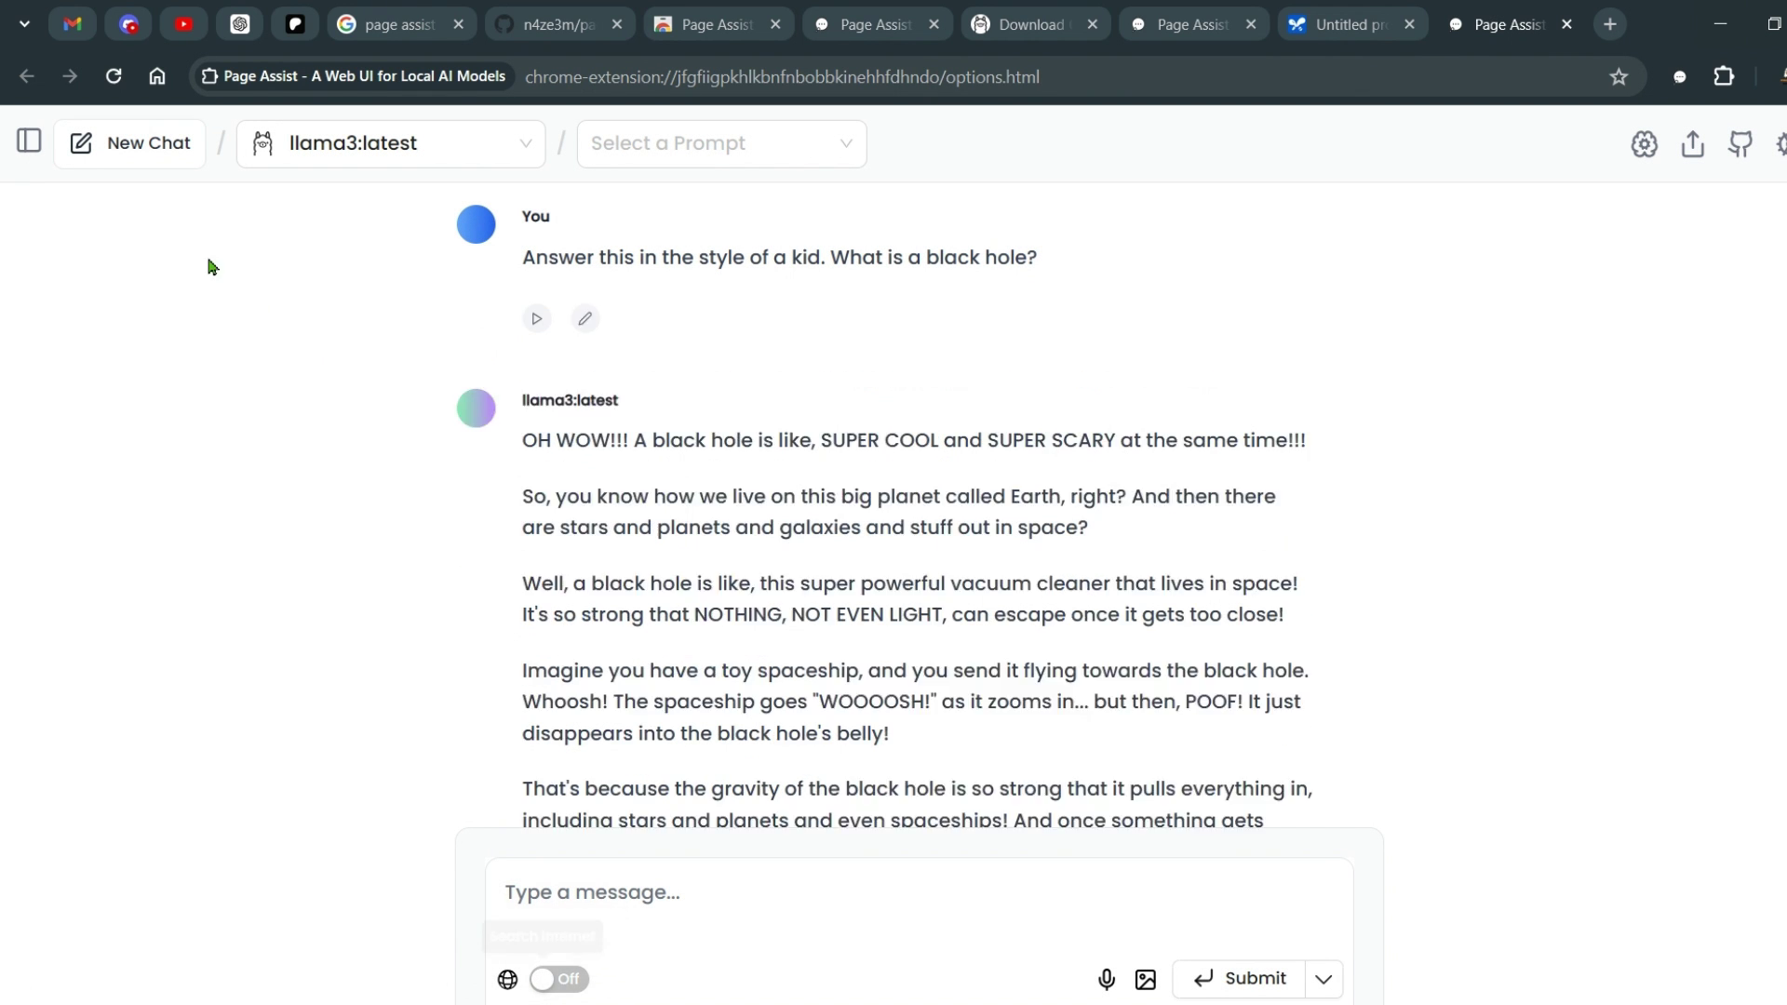
- Open the saved chat about the different states of matter, turn on internet search and review the answer with its source links
{"action": "left_click", "coordinate": [28, 143]}
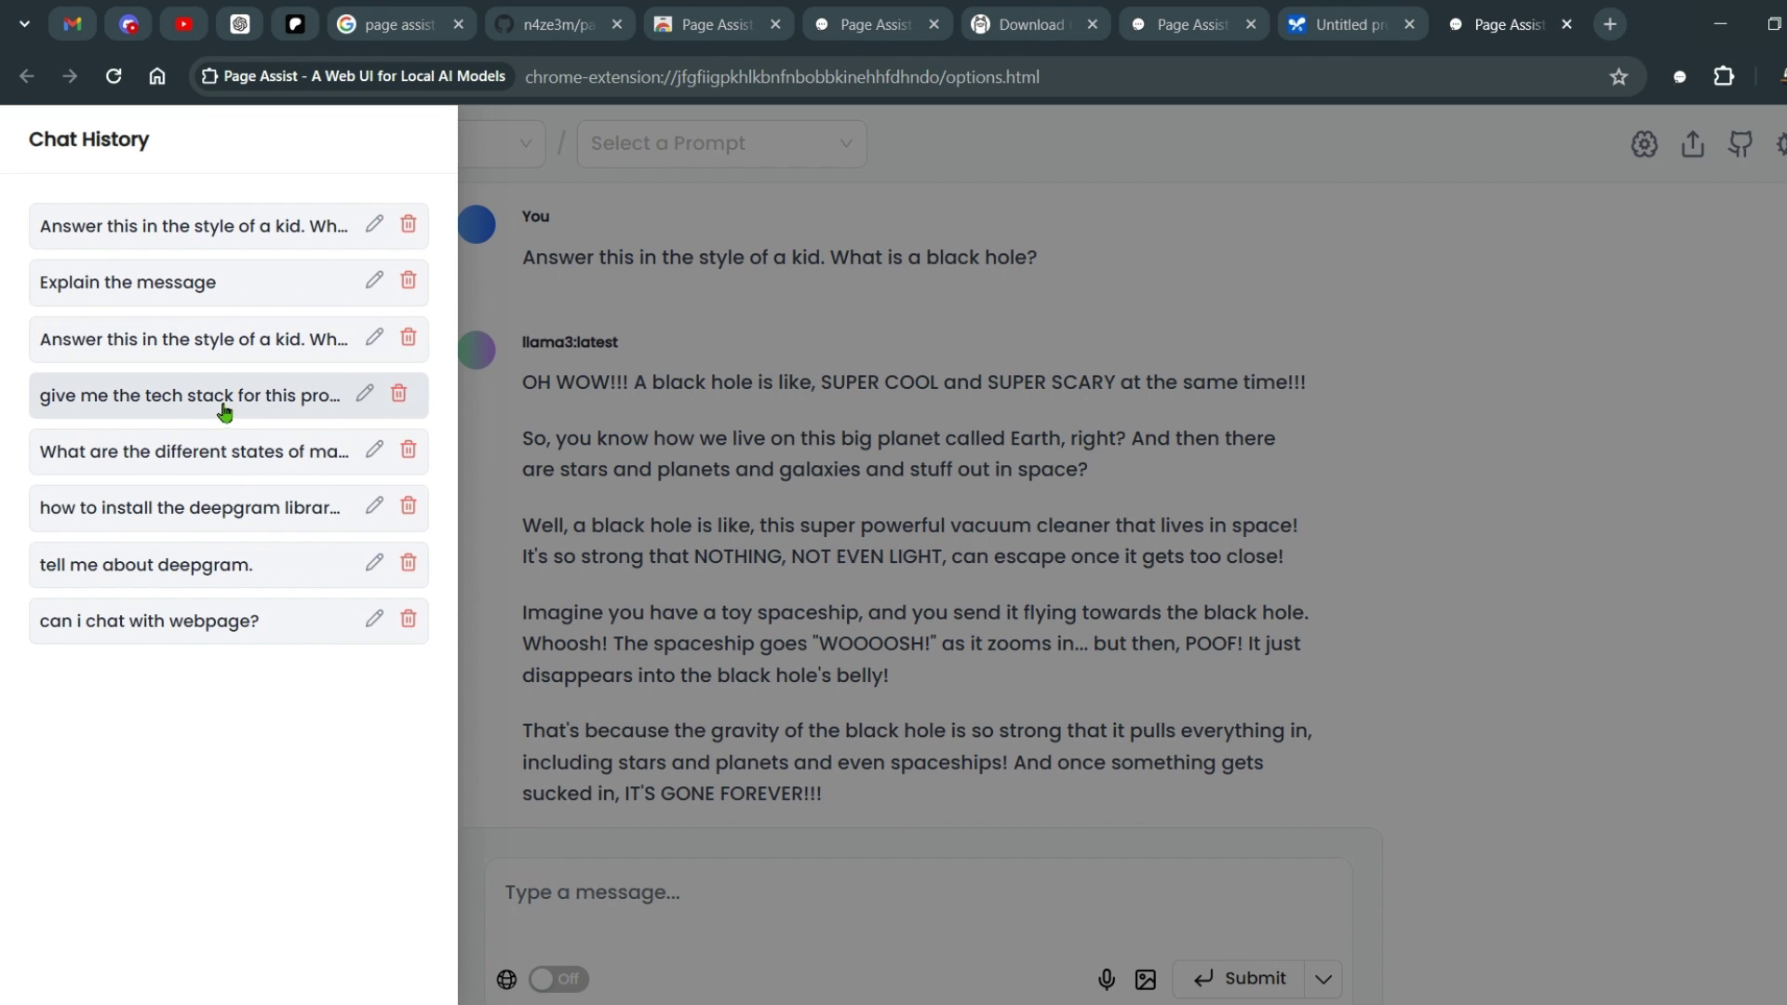
{"action": "left_click", "coordinate": [219, 452]}
{"action": "scroll", "coordinate": [1508, 561], "scroll_direction": "up", "scroll_amount": 15}
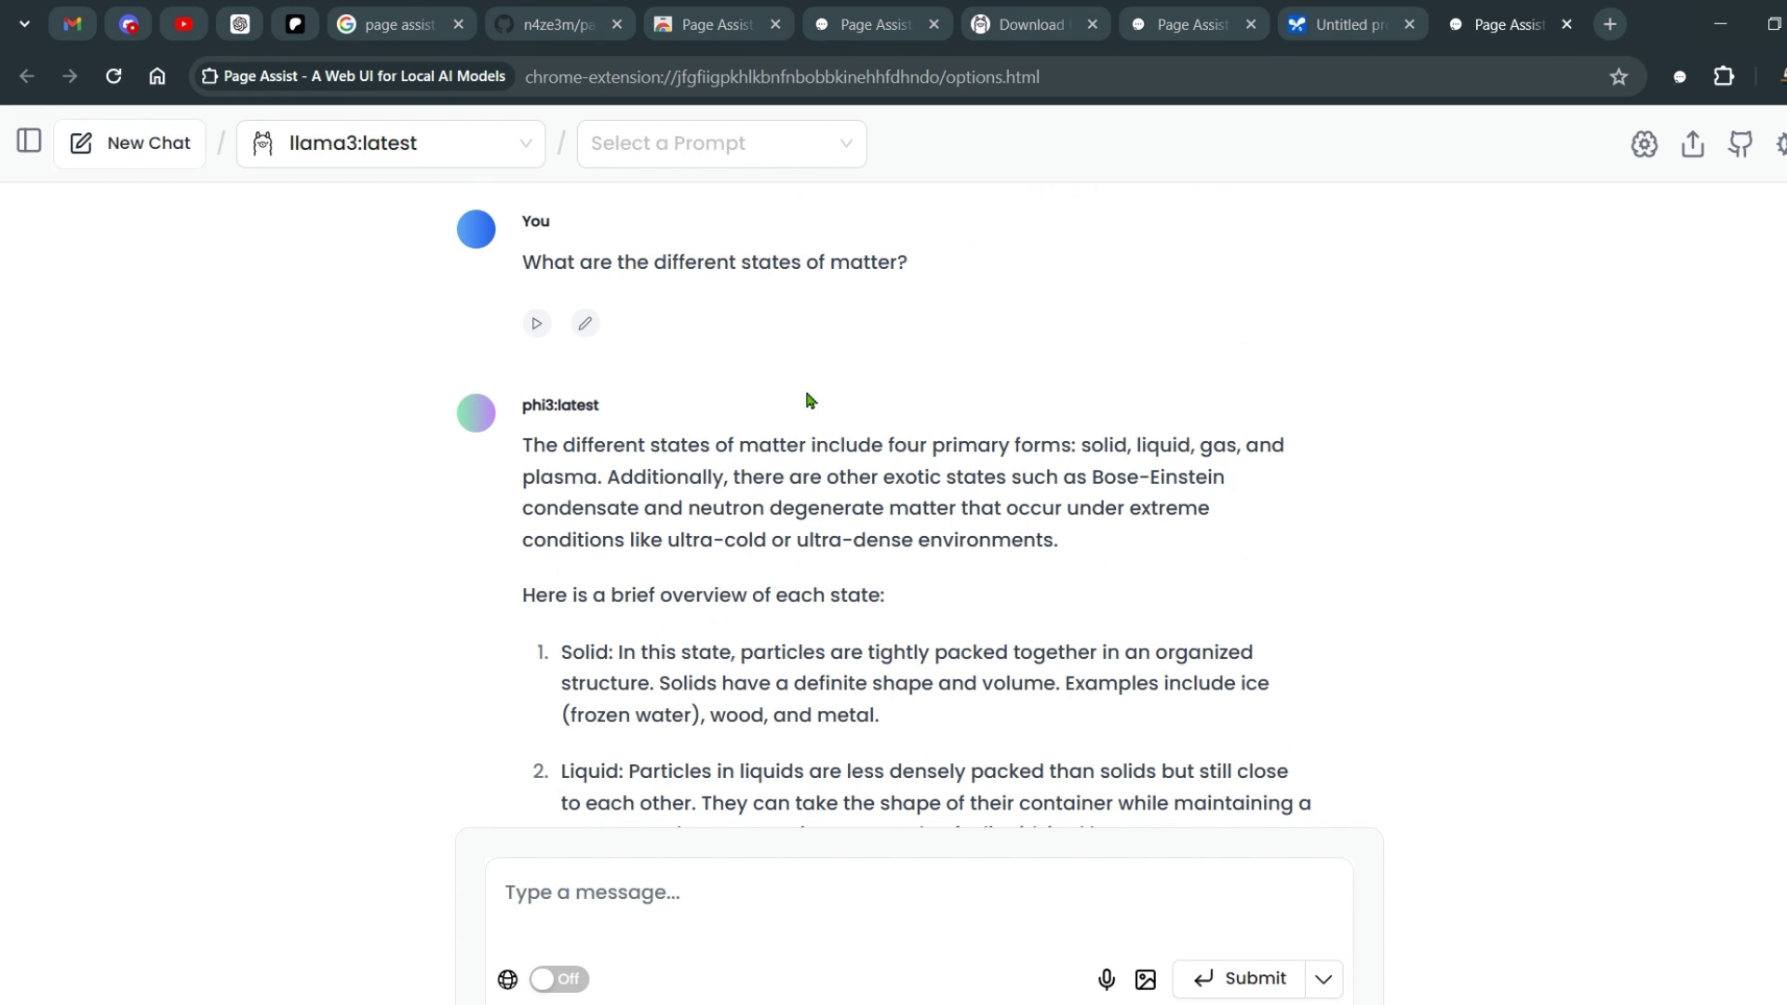
{"action": "left_click", "coordinate": [554, 982]}
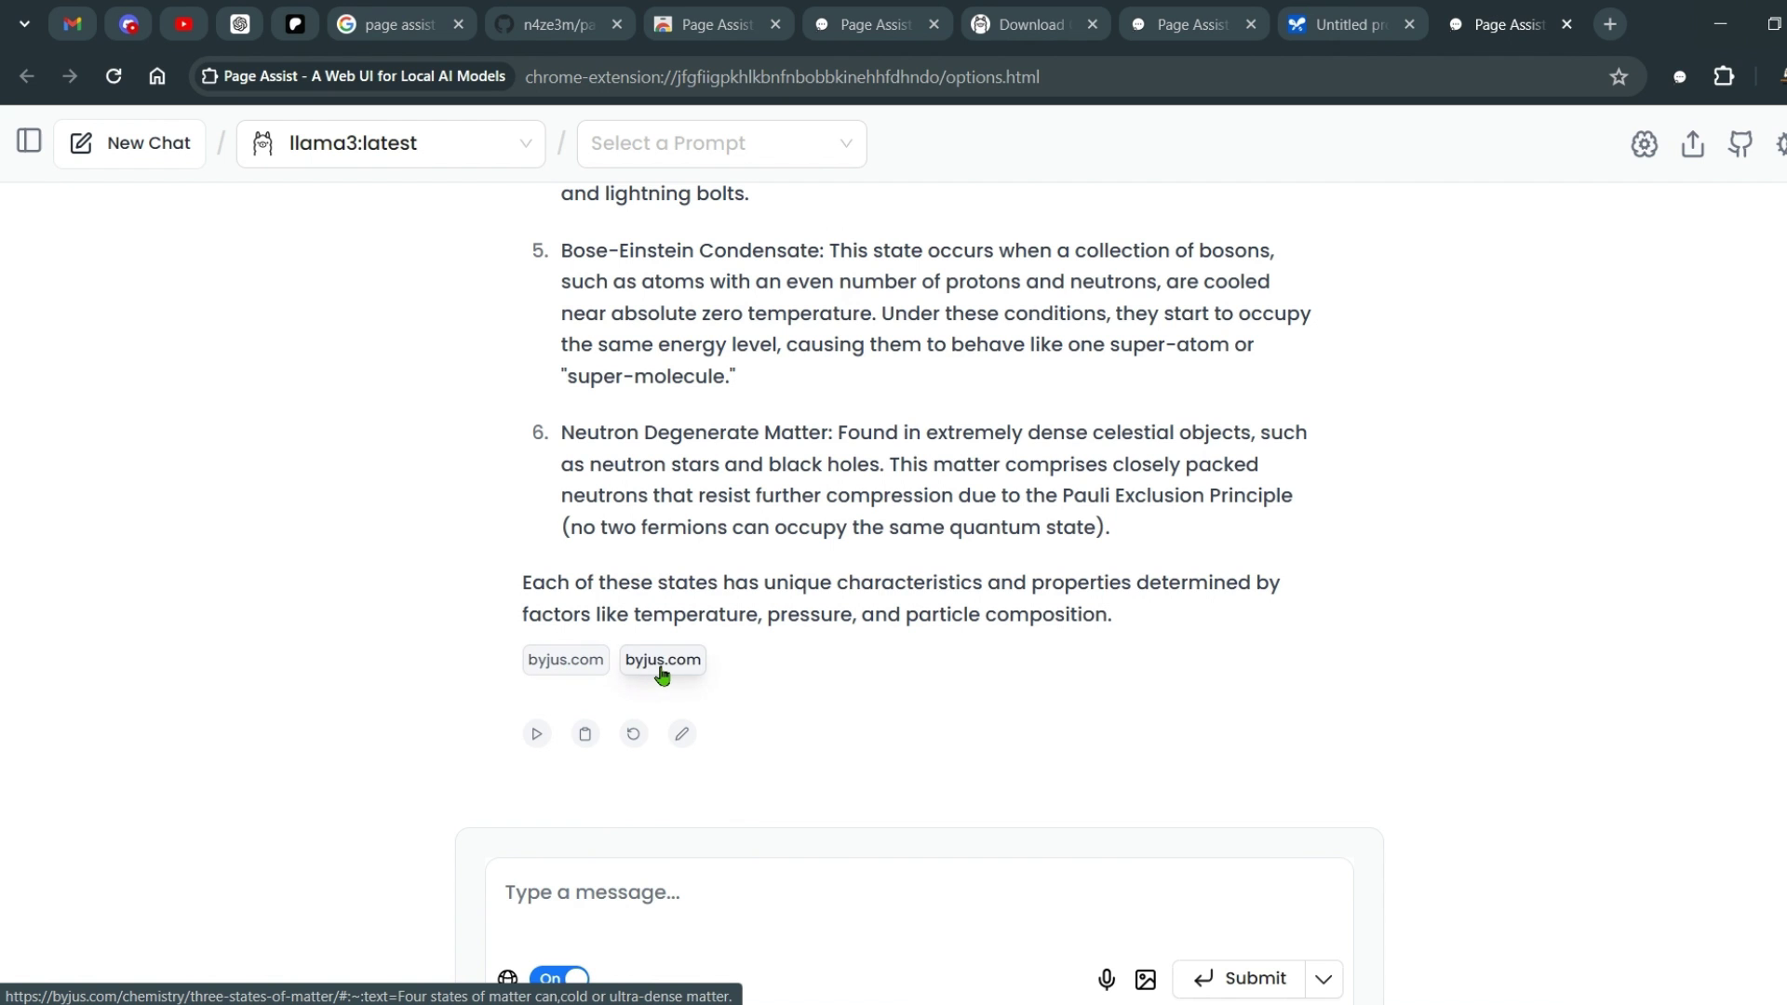
{"action": "scroll", "coordinate": [1205, 605], "scroll_direction": "up", "scroll_amount": 4}
{"action": "scroll", "coordinate": [1204, 605], "scroll_direction": "up", "scroll_amount": 7}
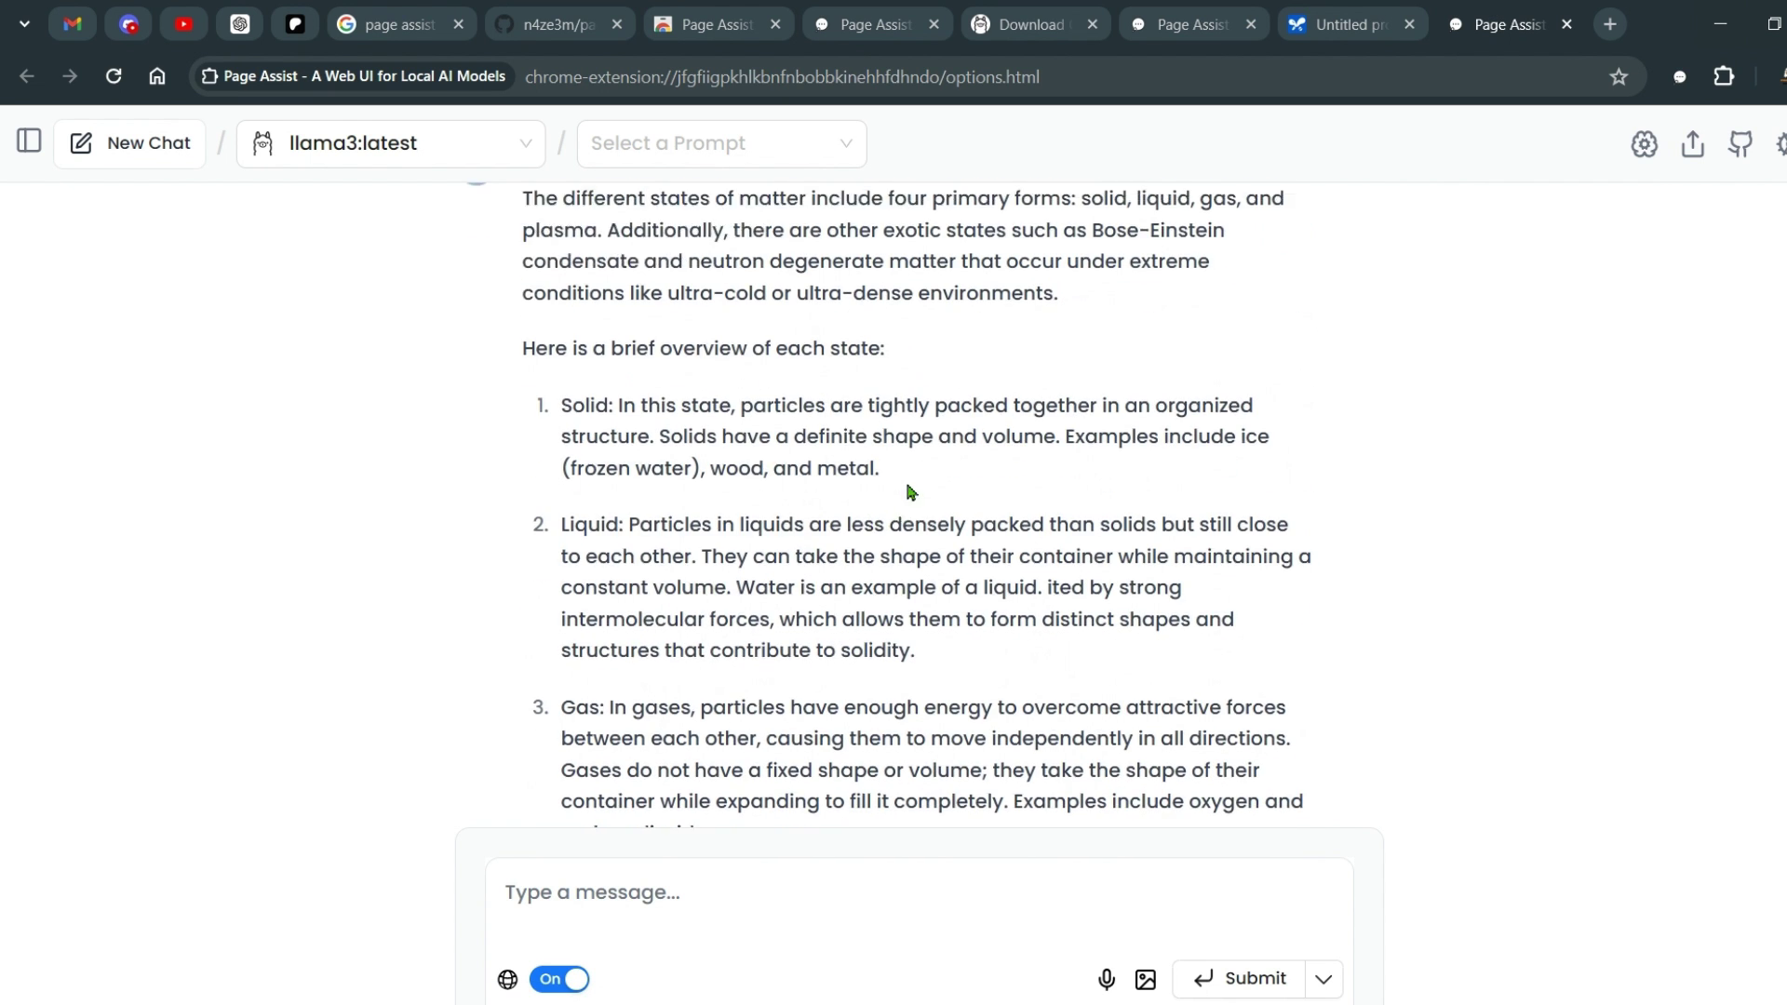
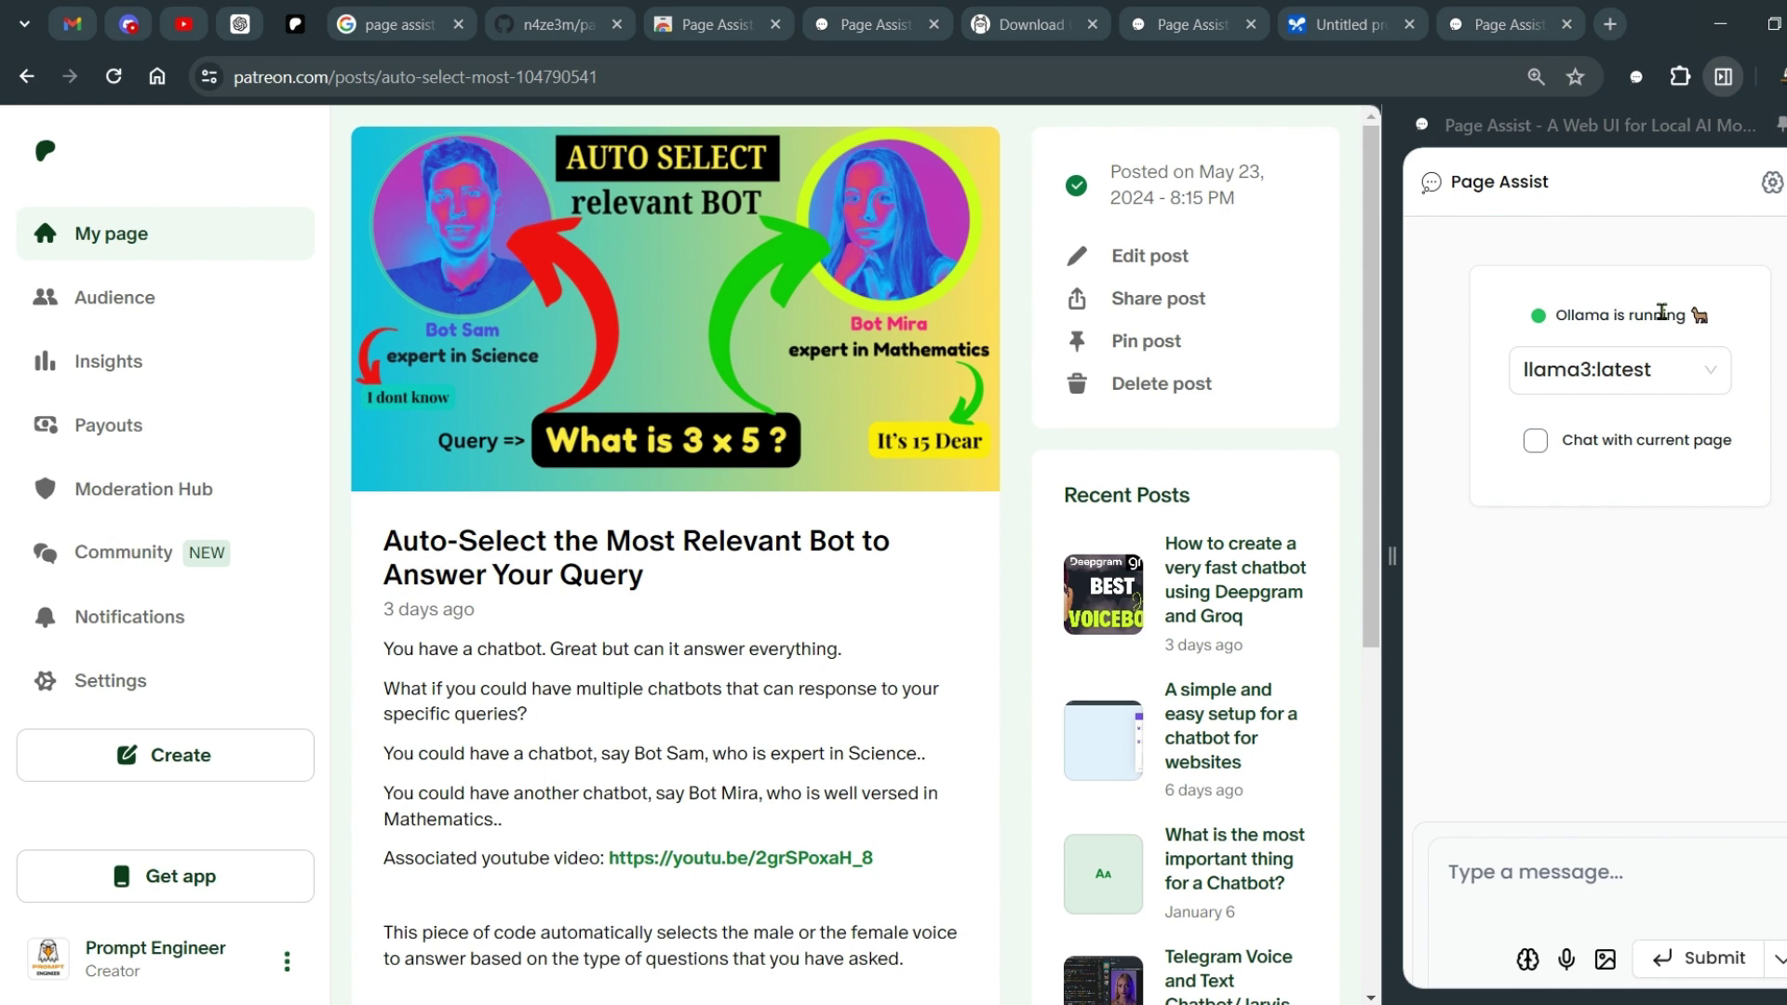
- On the Patreon post, enable chatting with the current page in Page Assist and submit "what are the tech staks here?"
{"action": "left_click", "coordinate": [1535, 444]}
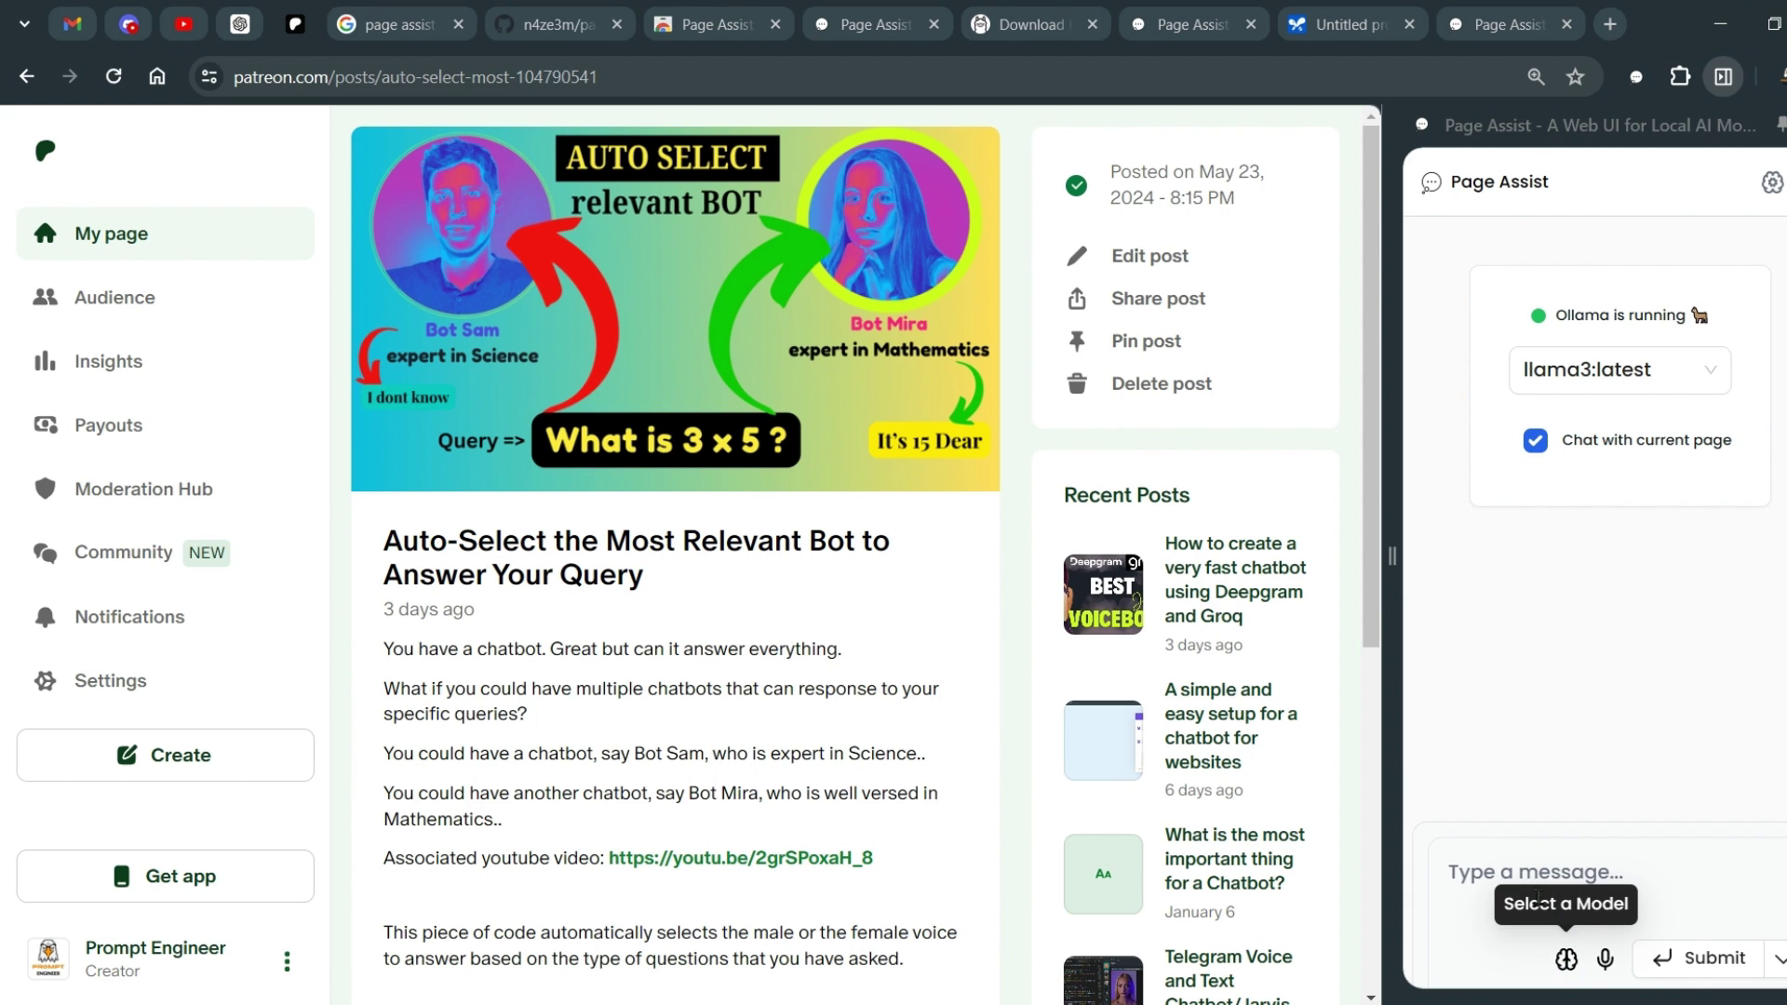
{"action": "left_click", "coordinate": [1567, 960]}
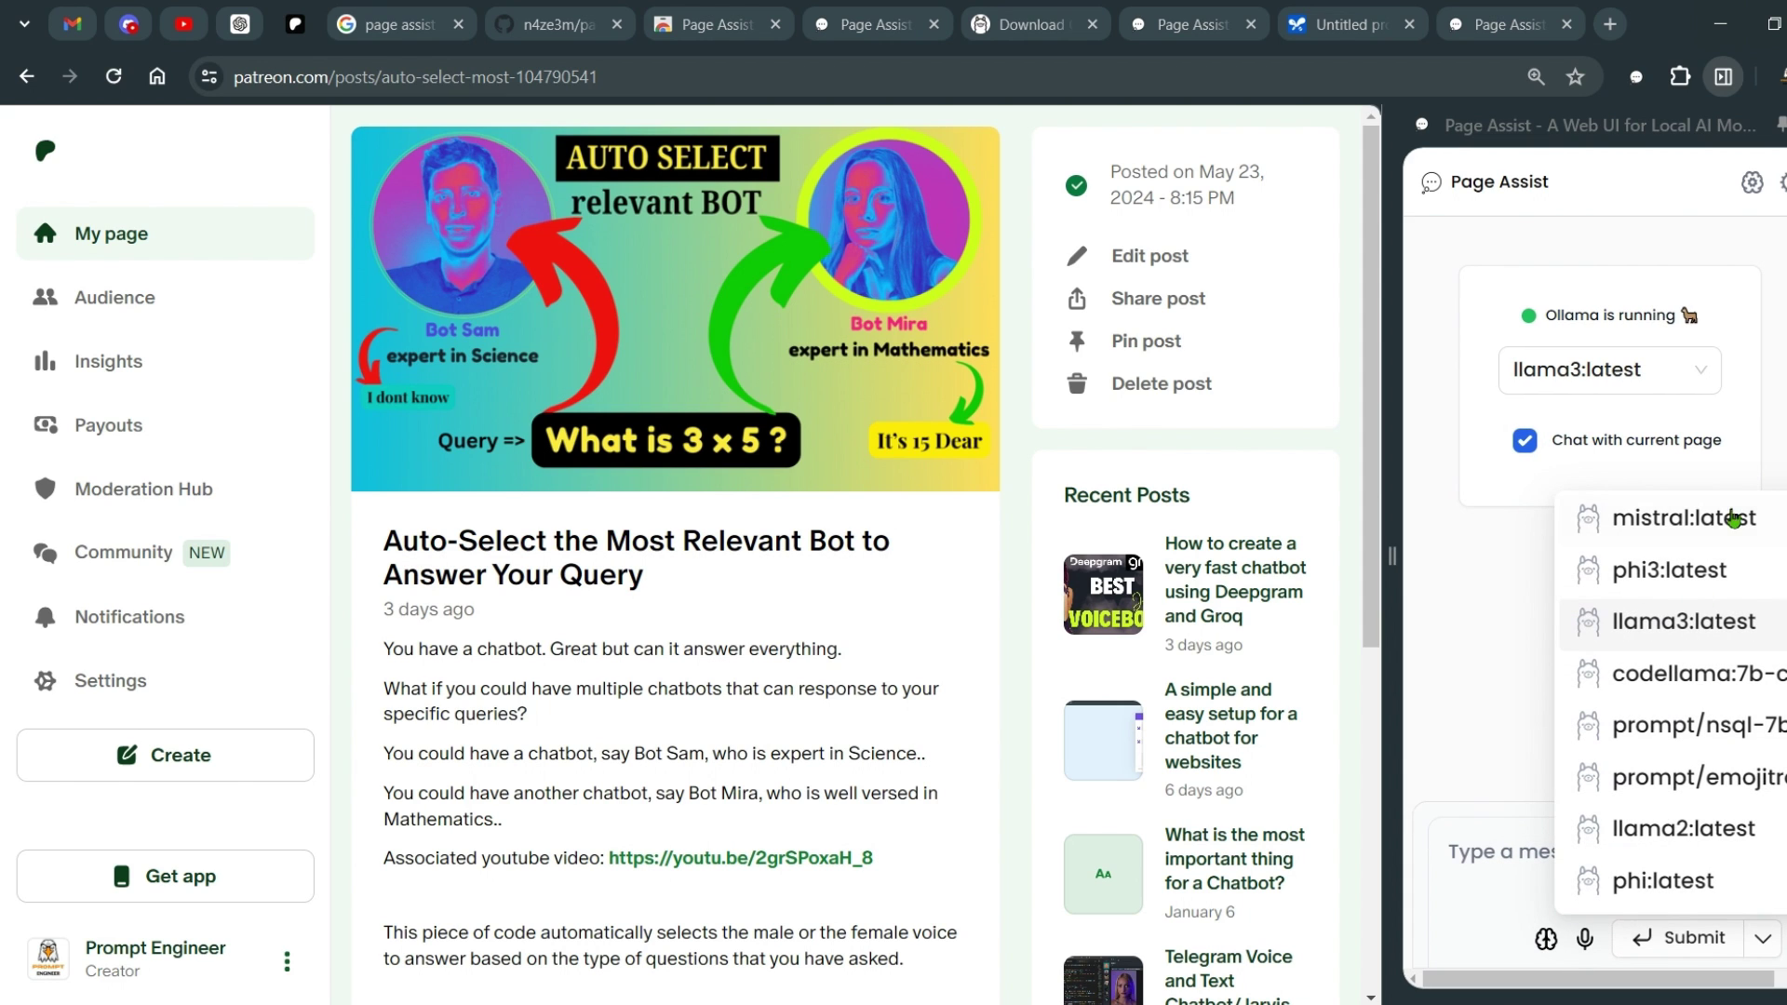
{"action": "left_click", "coordinate": [1543, 870]}
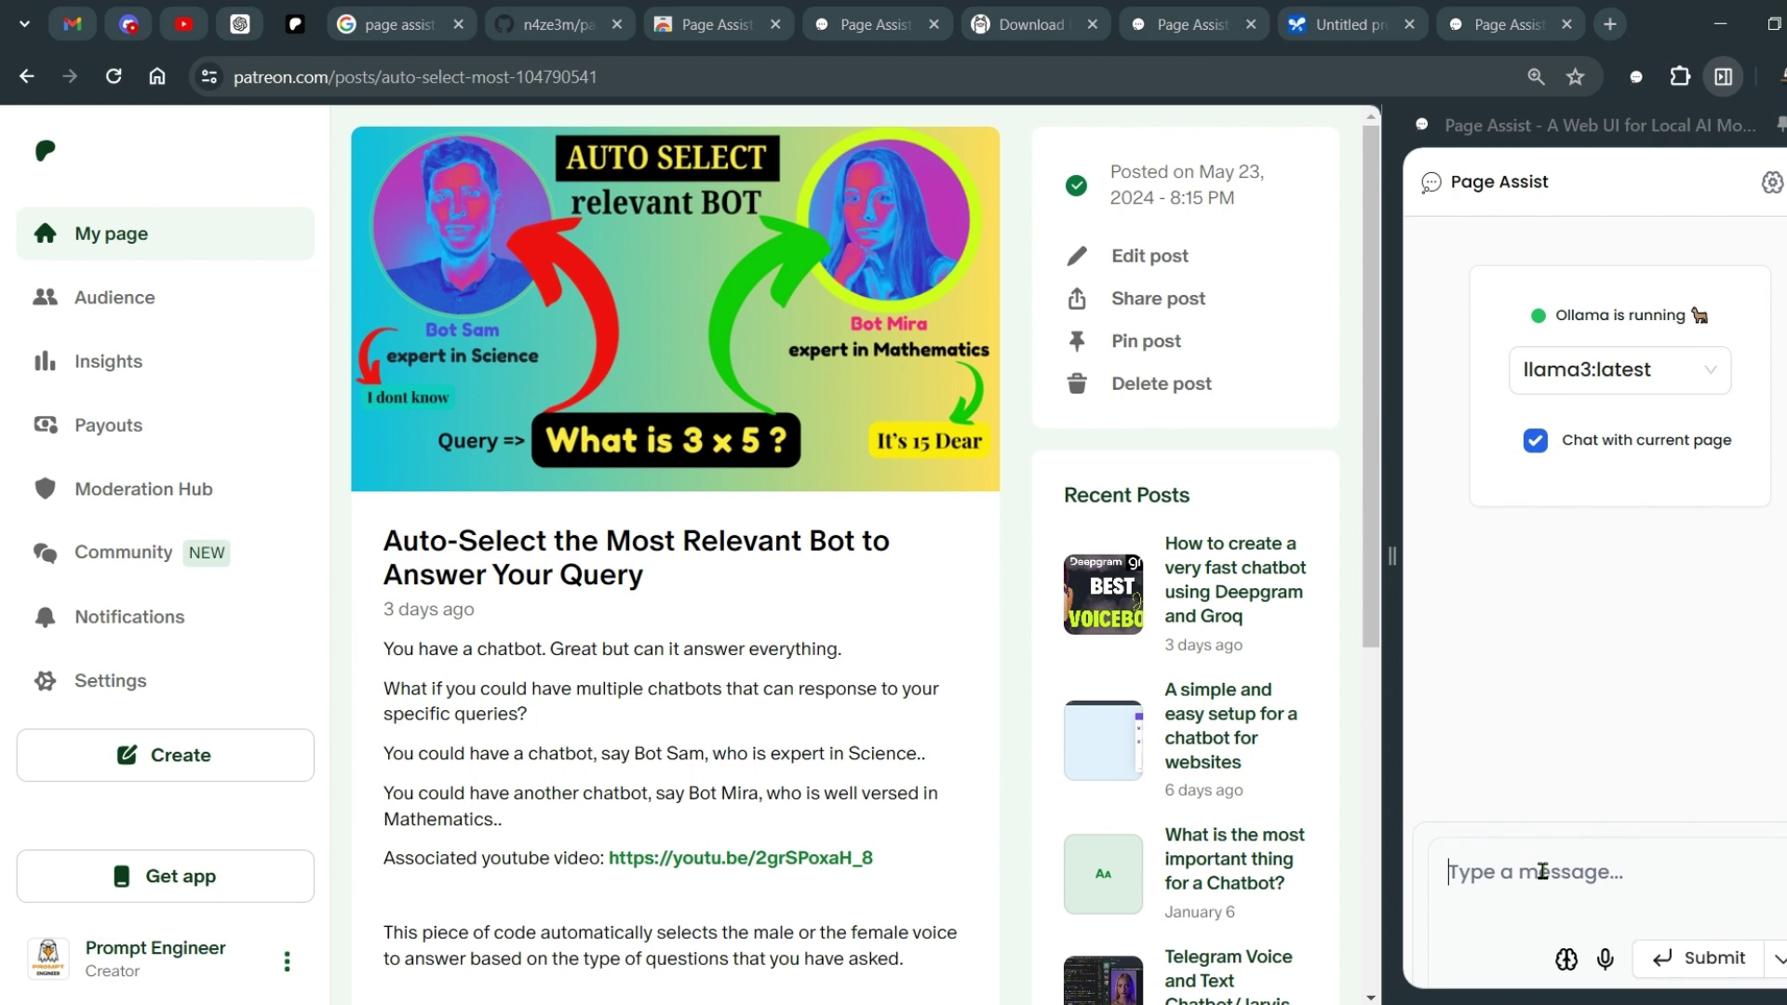
{"action": "type", "text": "what are the tec"}
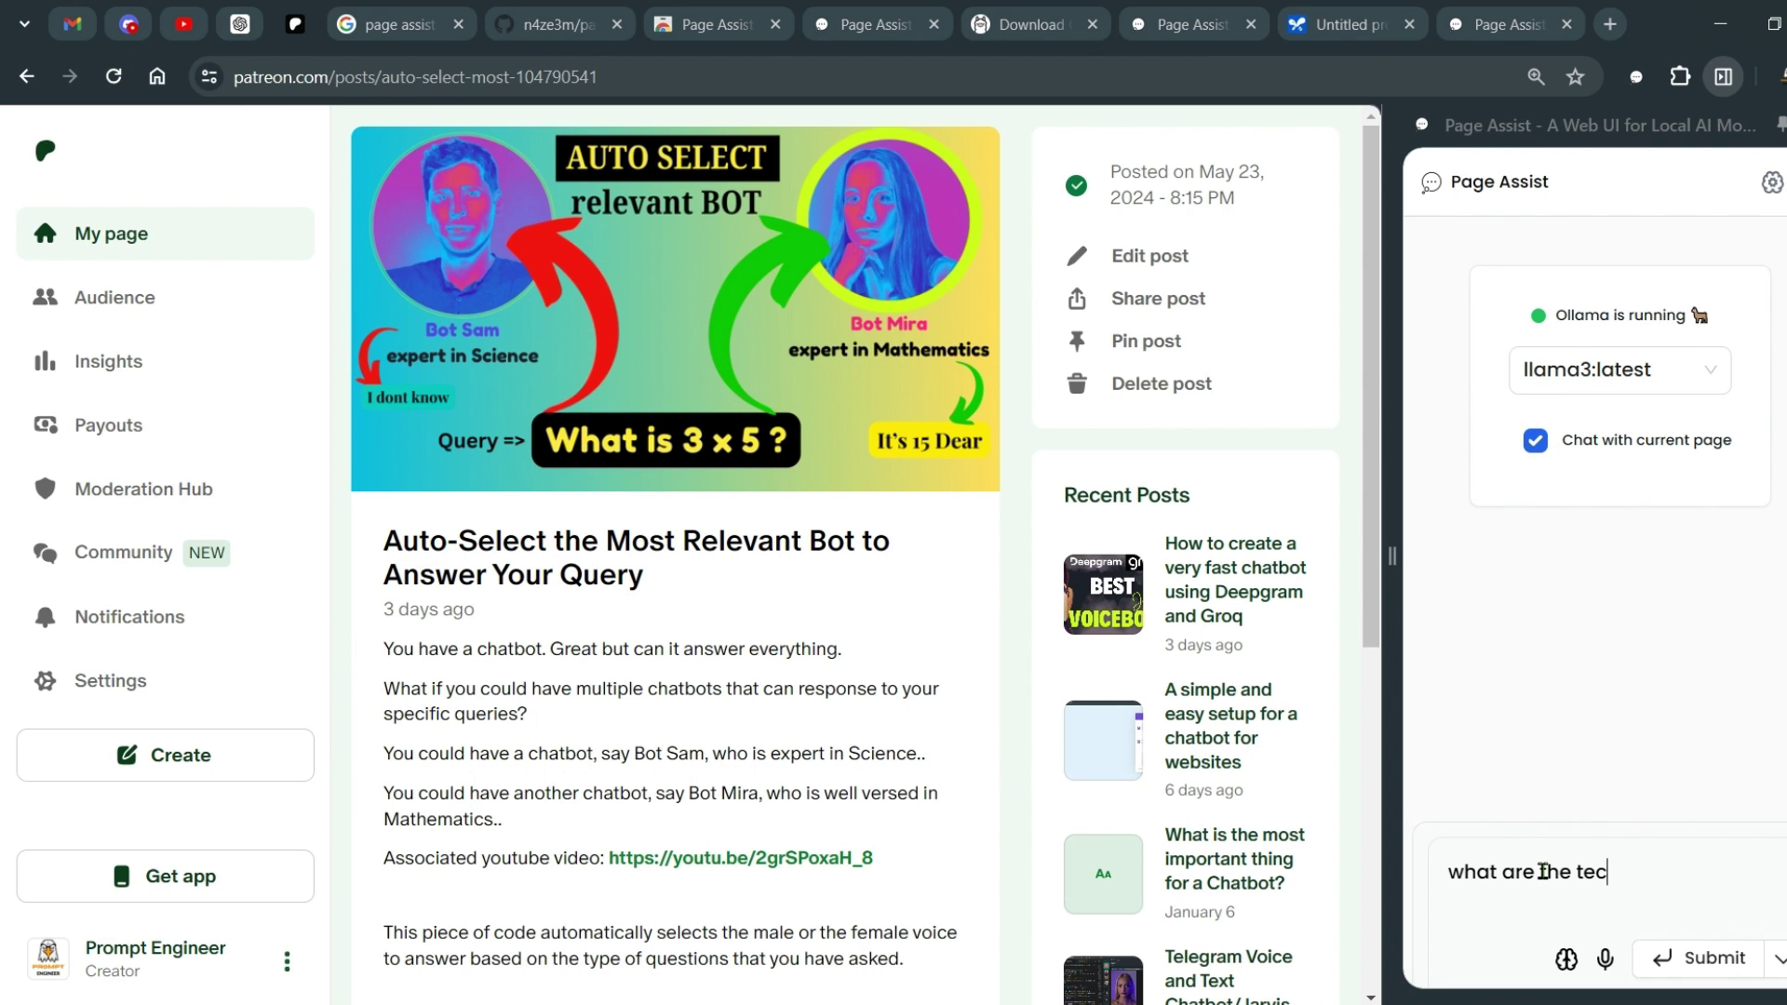
{"action": "type", "text": "h staks here?"}
{"action": "left_click", "coordinate": [1676, 965]}
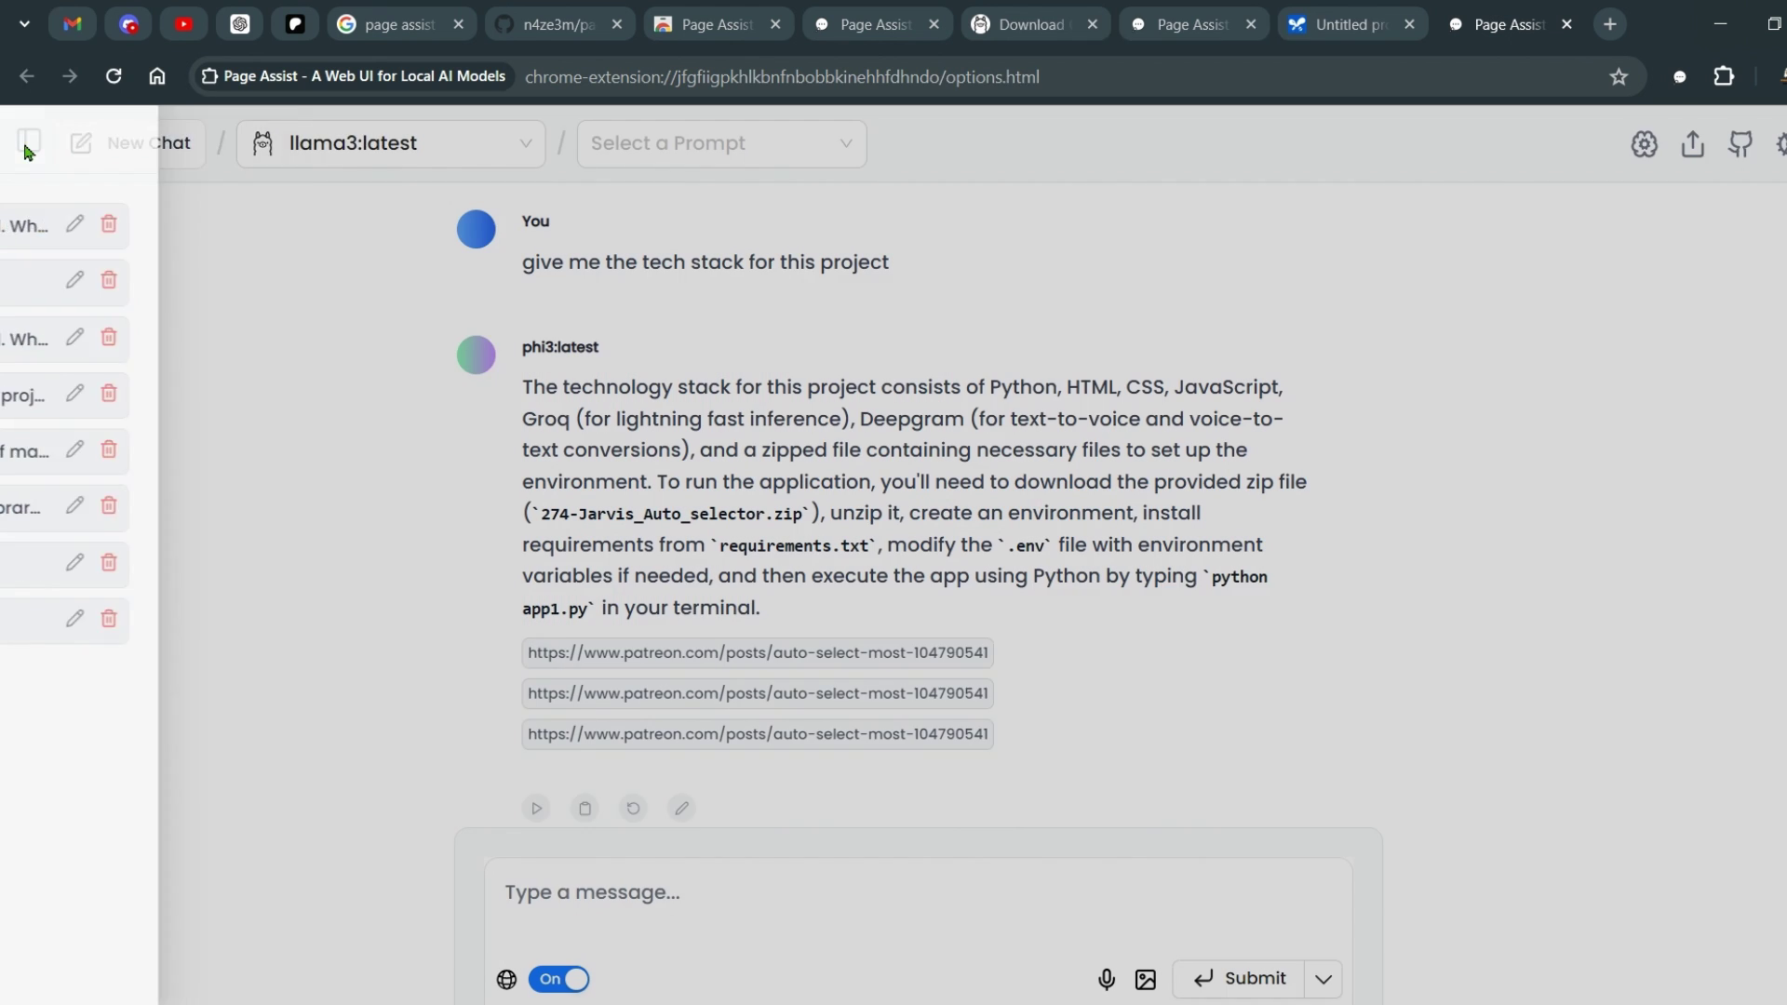
- Open the saved chat "give me the tech stack for this project" and highlight its question, the listed technologies and the setup instructions
{"action": "left_click", "coordinate": [28, 152]}
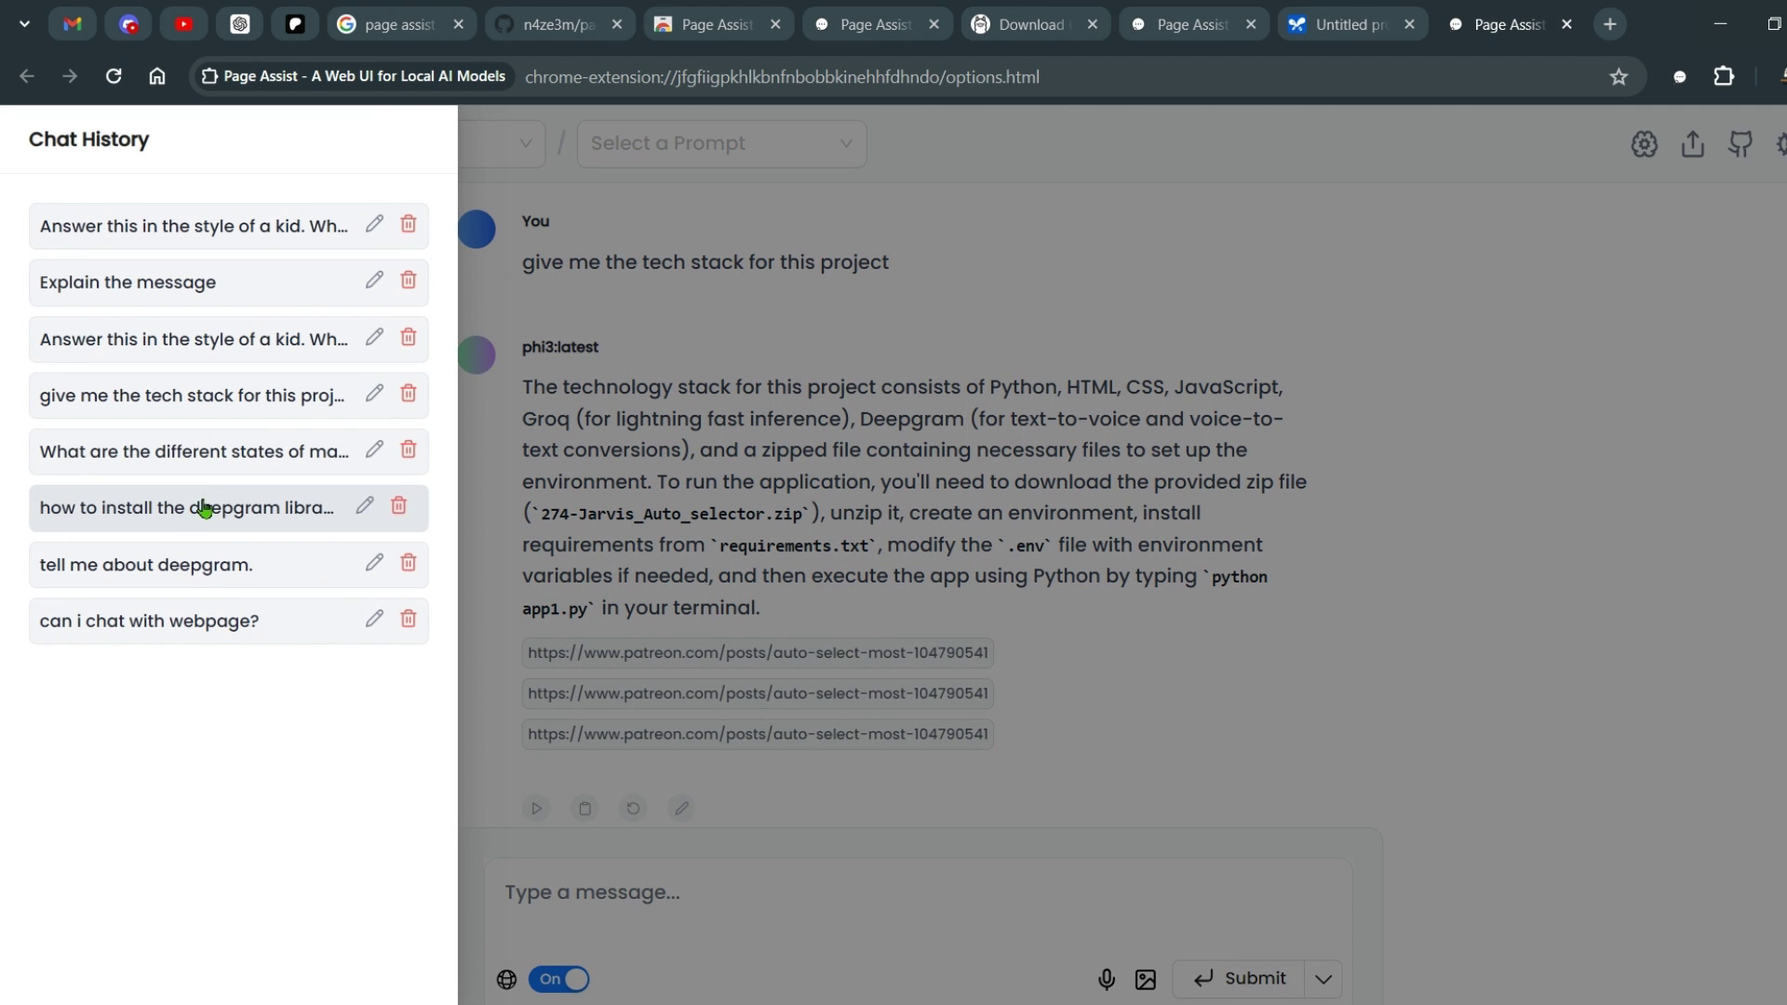
{"action": "left_click", "coordinate": [190, 400]}
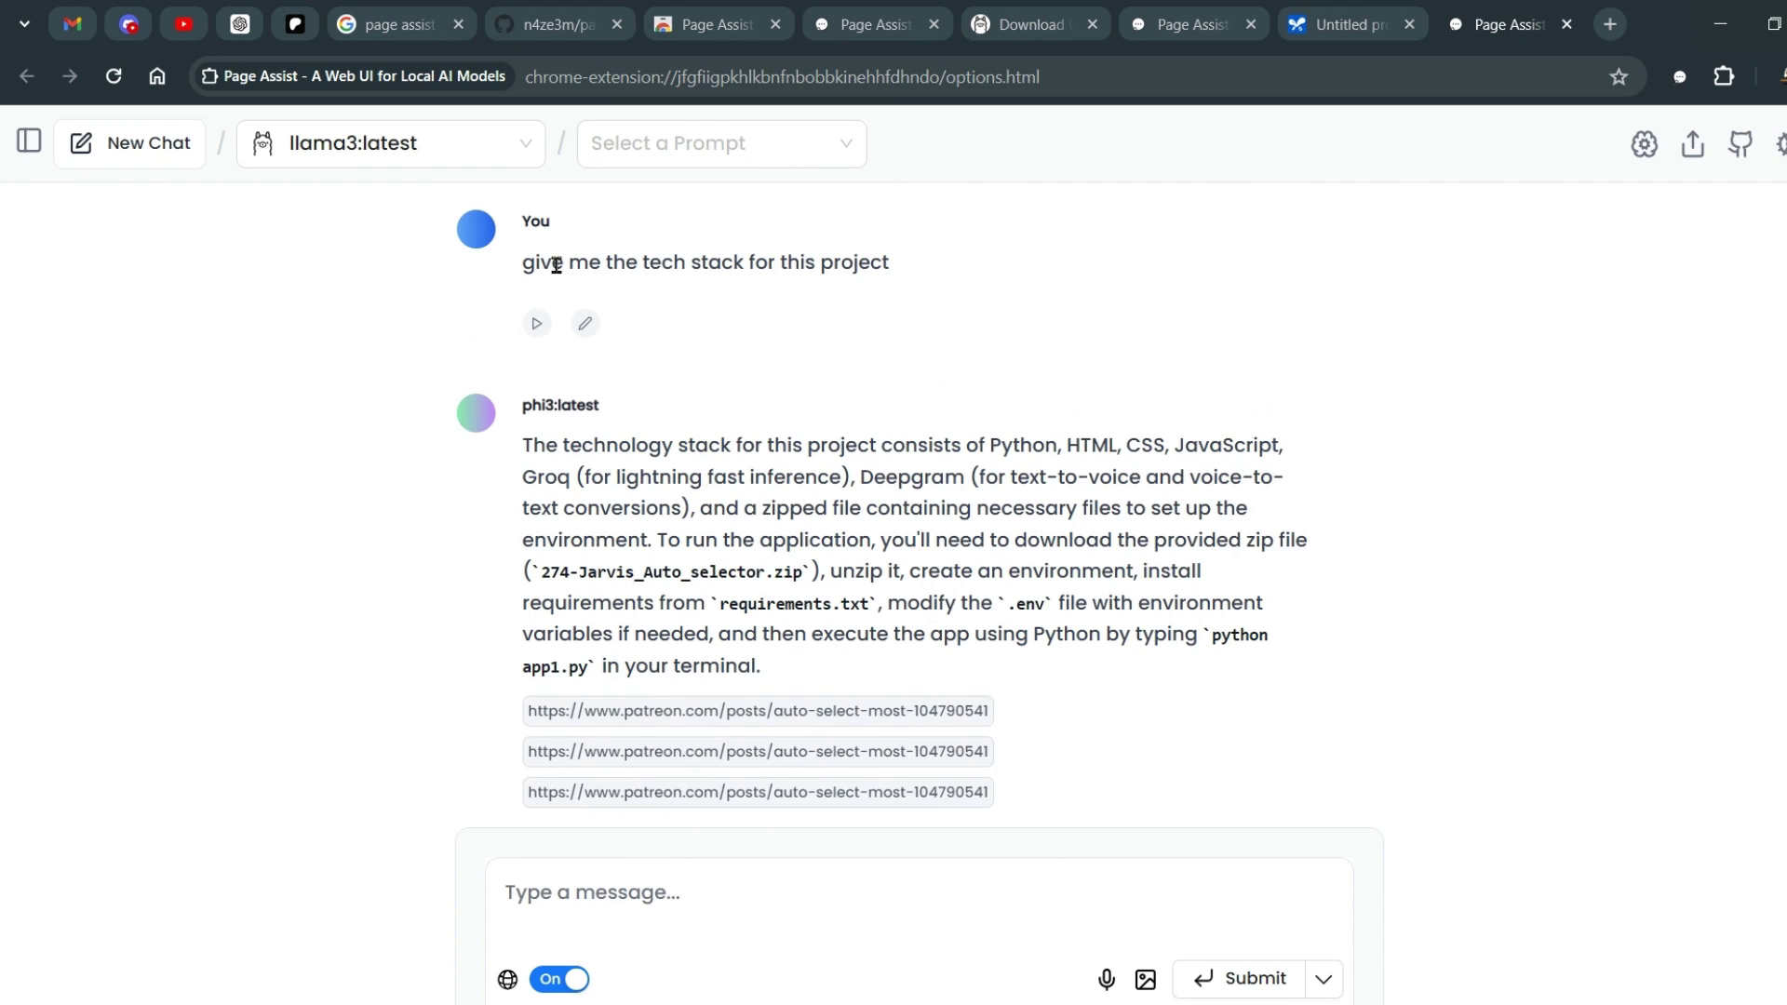
{"action": "left_click_drag", "start_coordinate": [555, 265], "coordinate": [889, 280]}
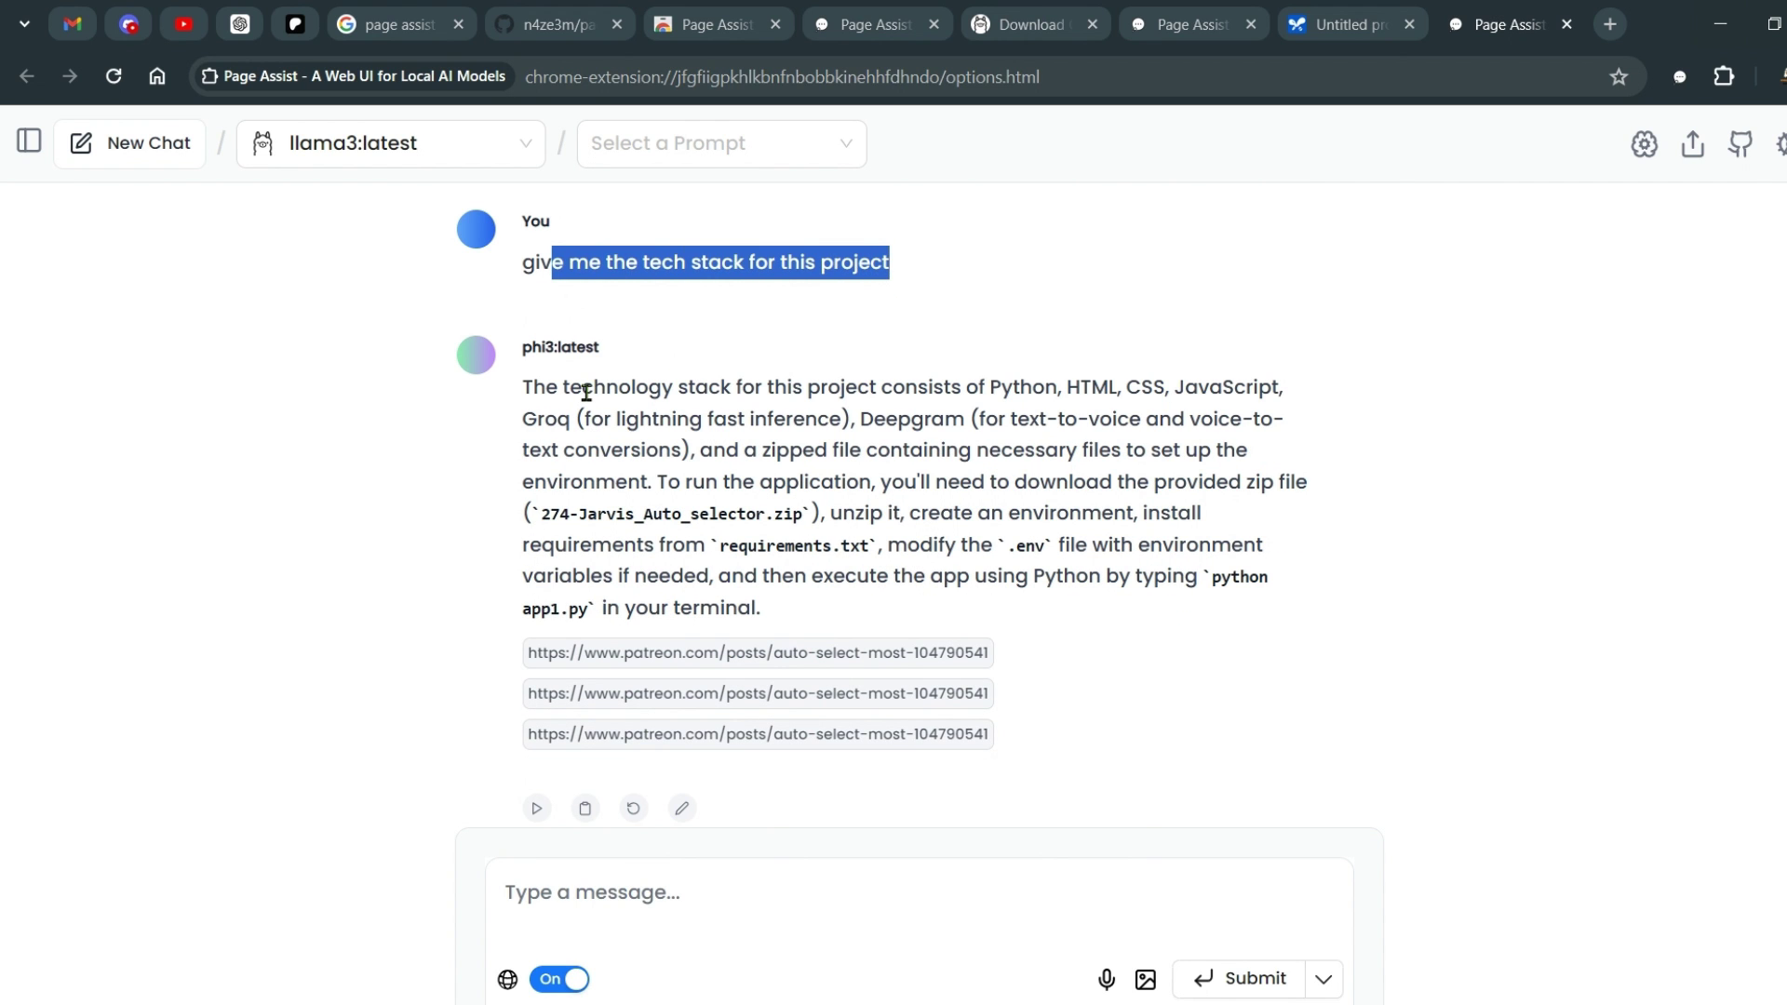
{"action": "left_click_drag", "start_coordinate": [586, 392], "coordinate": [952, 428]}
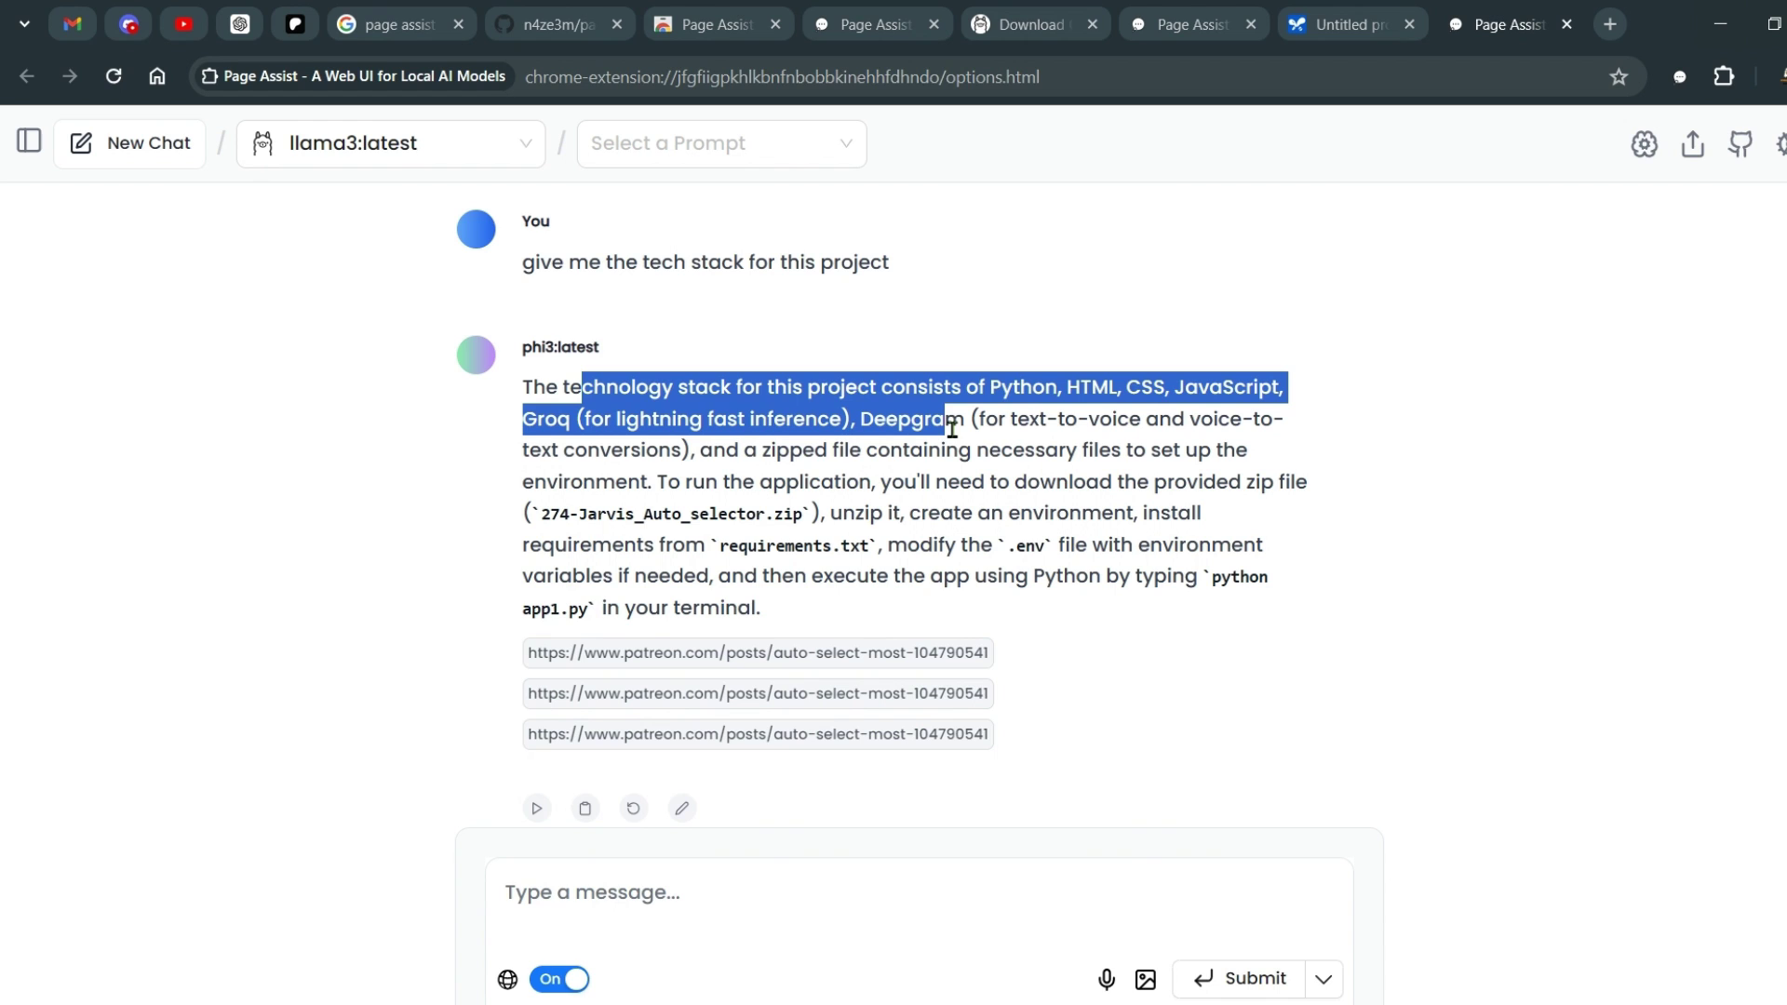
{"action": "left_click_drag", "start_coordinate": [757, 484], "coordinate": [1064, 548]}
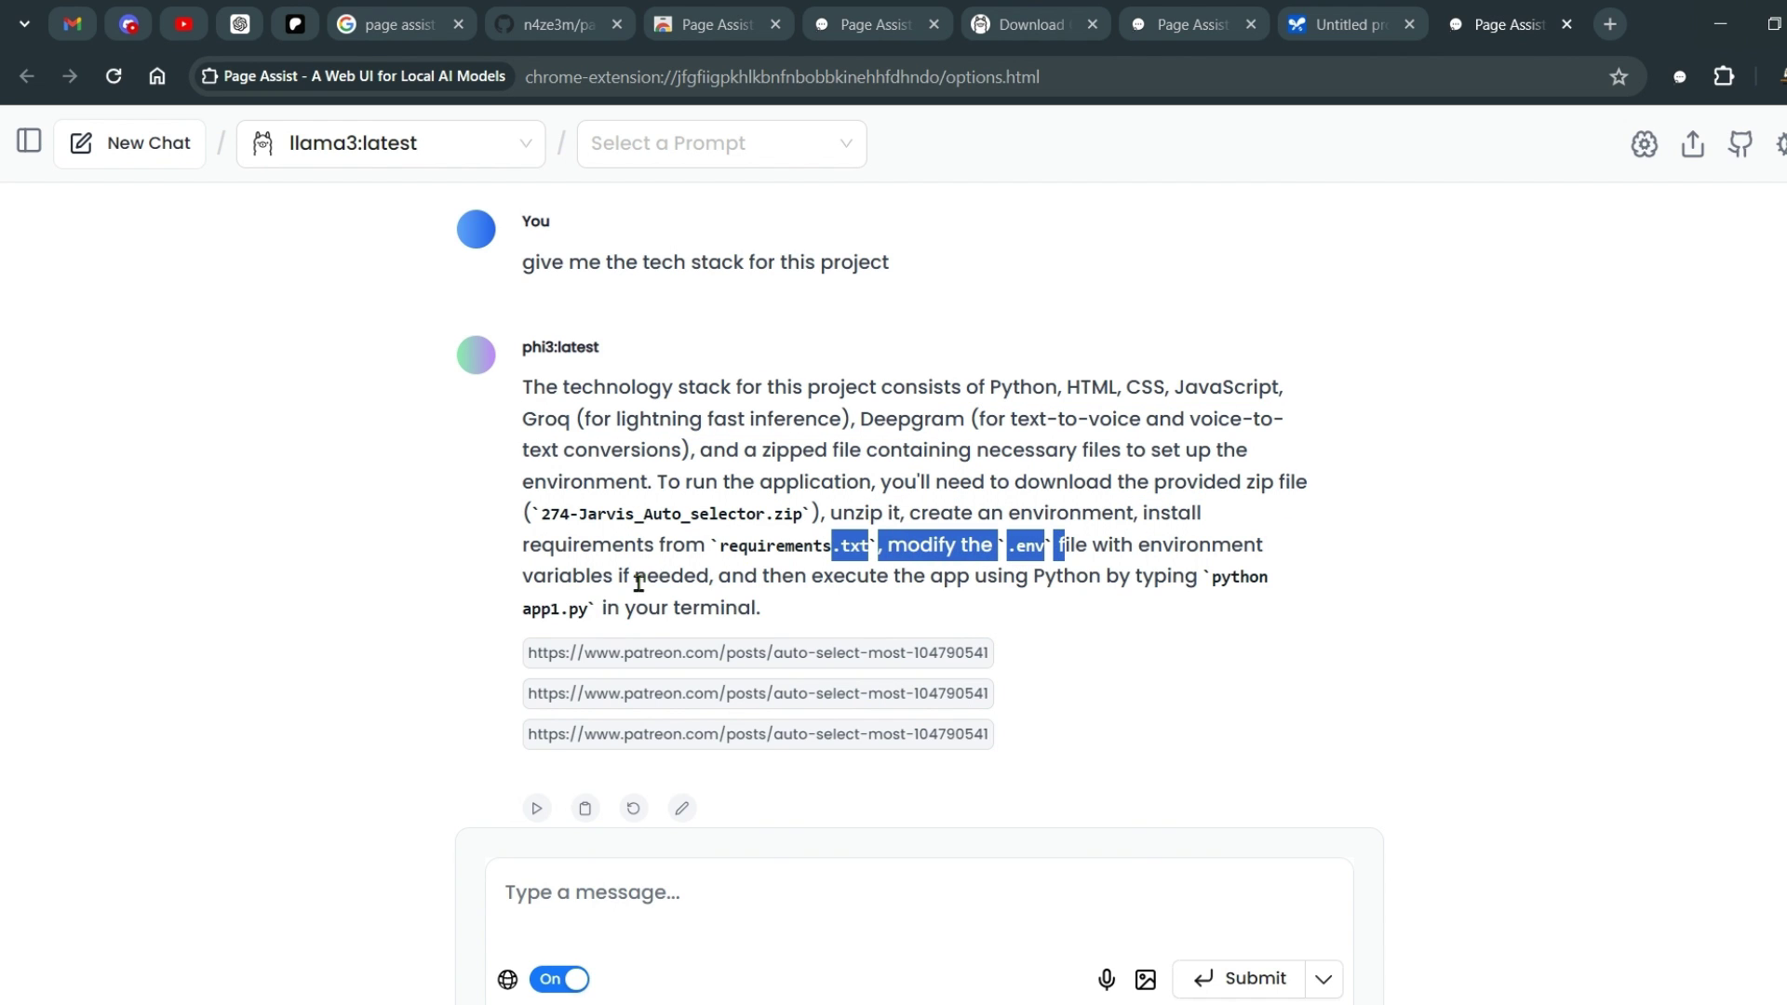
{"action": "left_click_drag", "start_coordinate": [639, 583], "coordinate": [754, 609]}
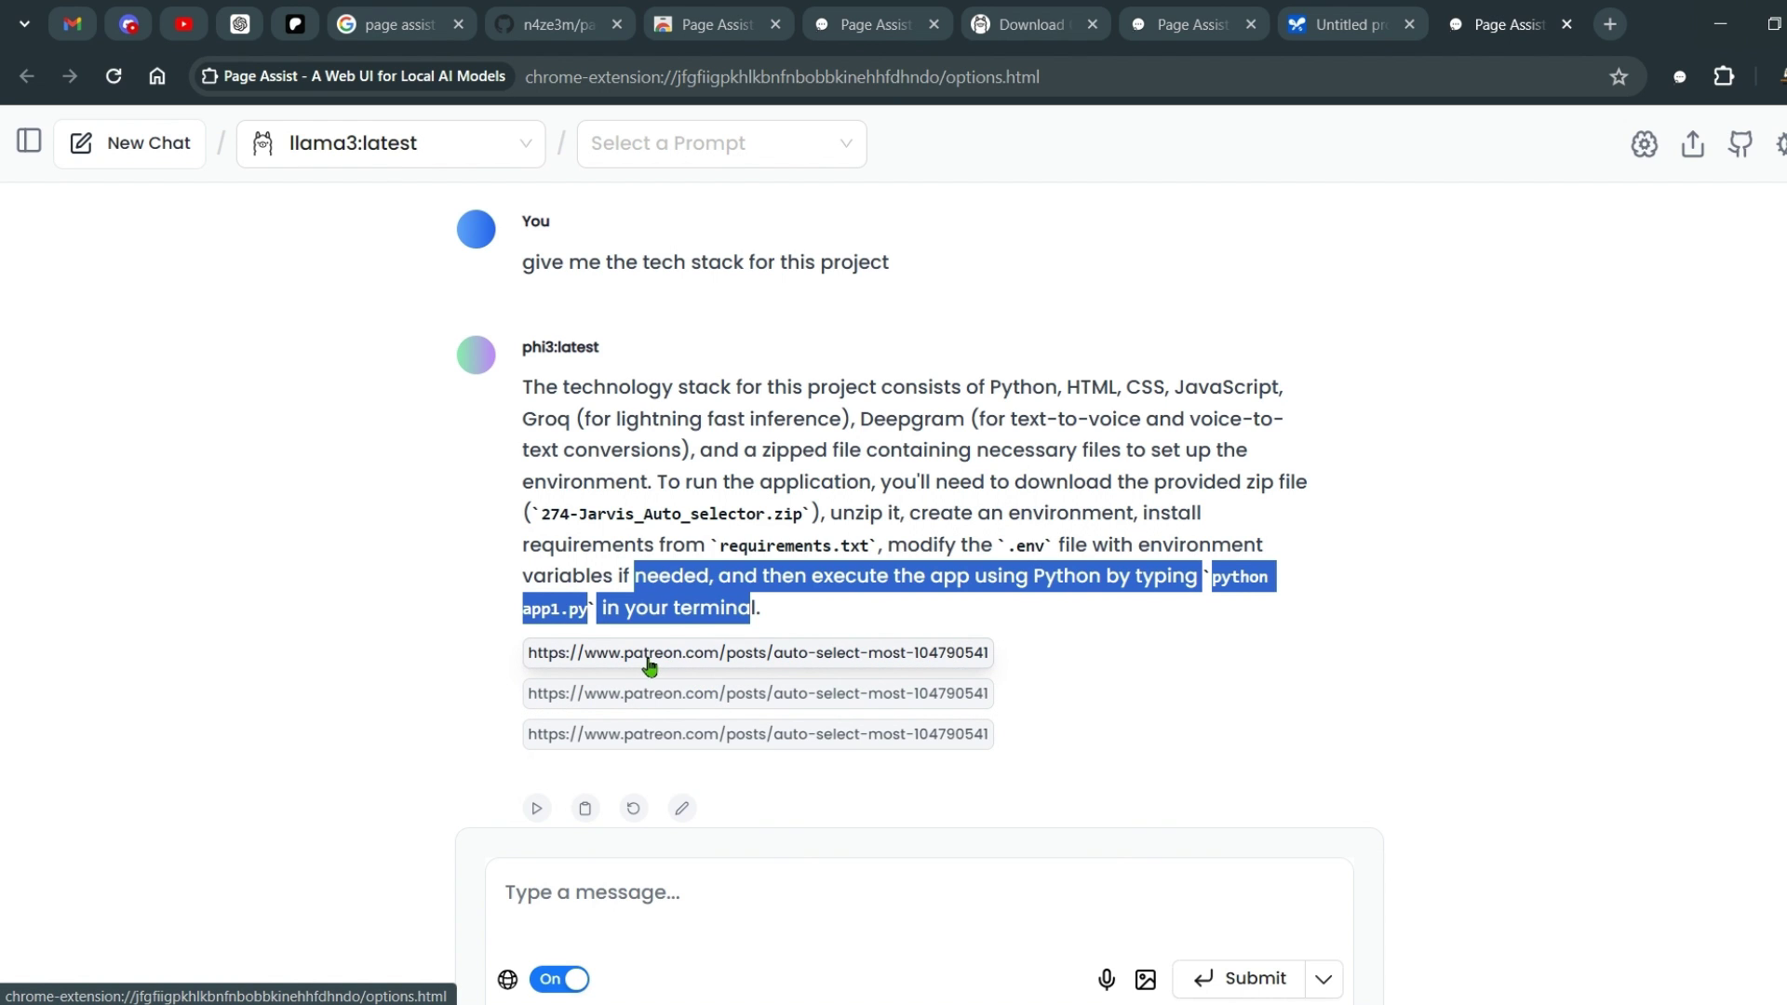
- Open the answer's first source link and highlight the tech stack and setup instructions in the Patreon post
{"action": "left_click", "coordinate": [722, 654]}
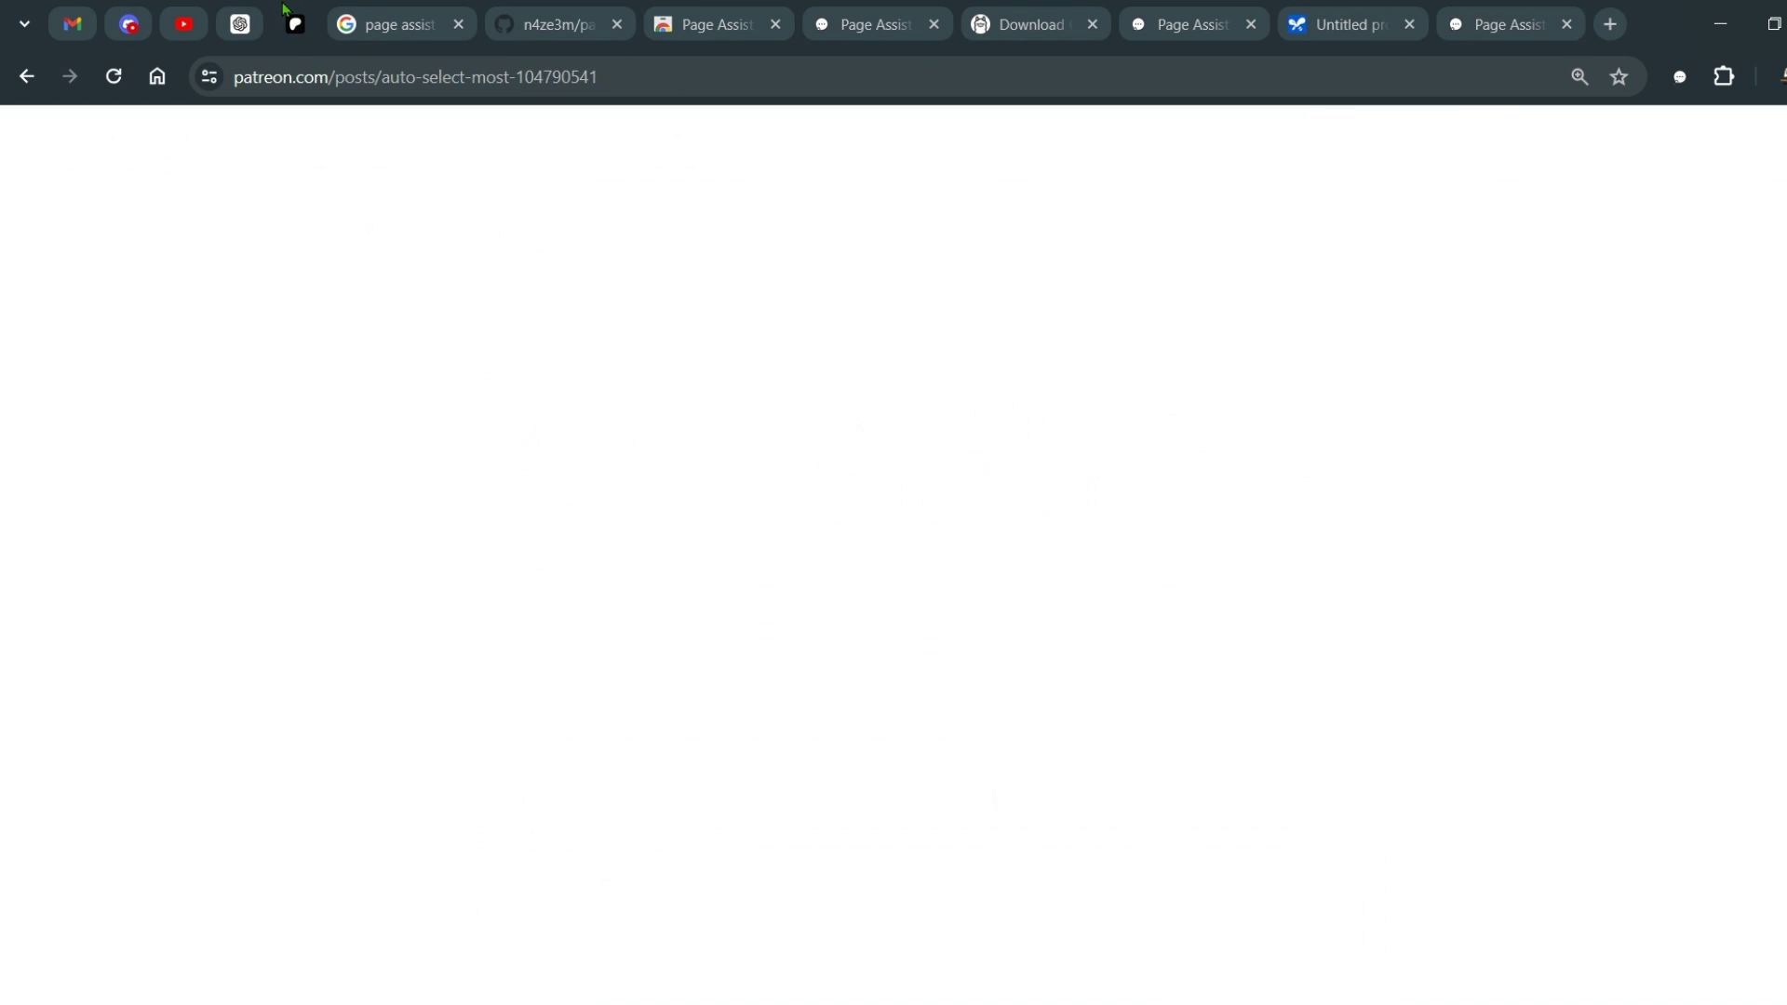
{"action": "scroll", "coordinate": [849, 534], "scroll_direction": "up", "scroll_amount": 3}
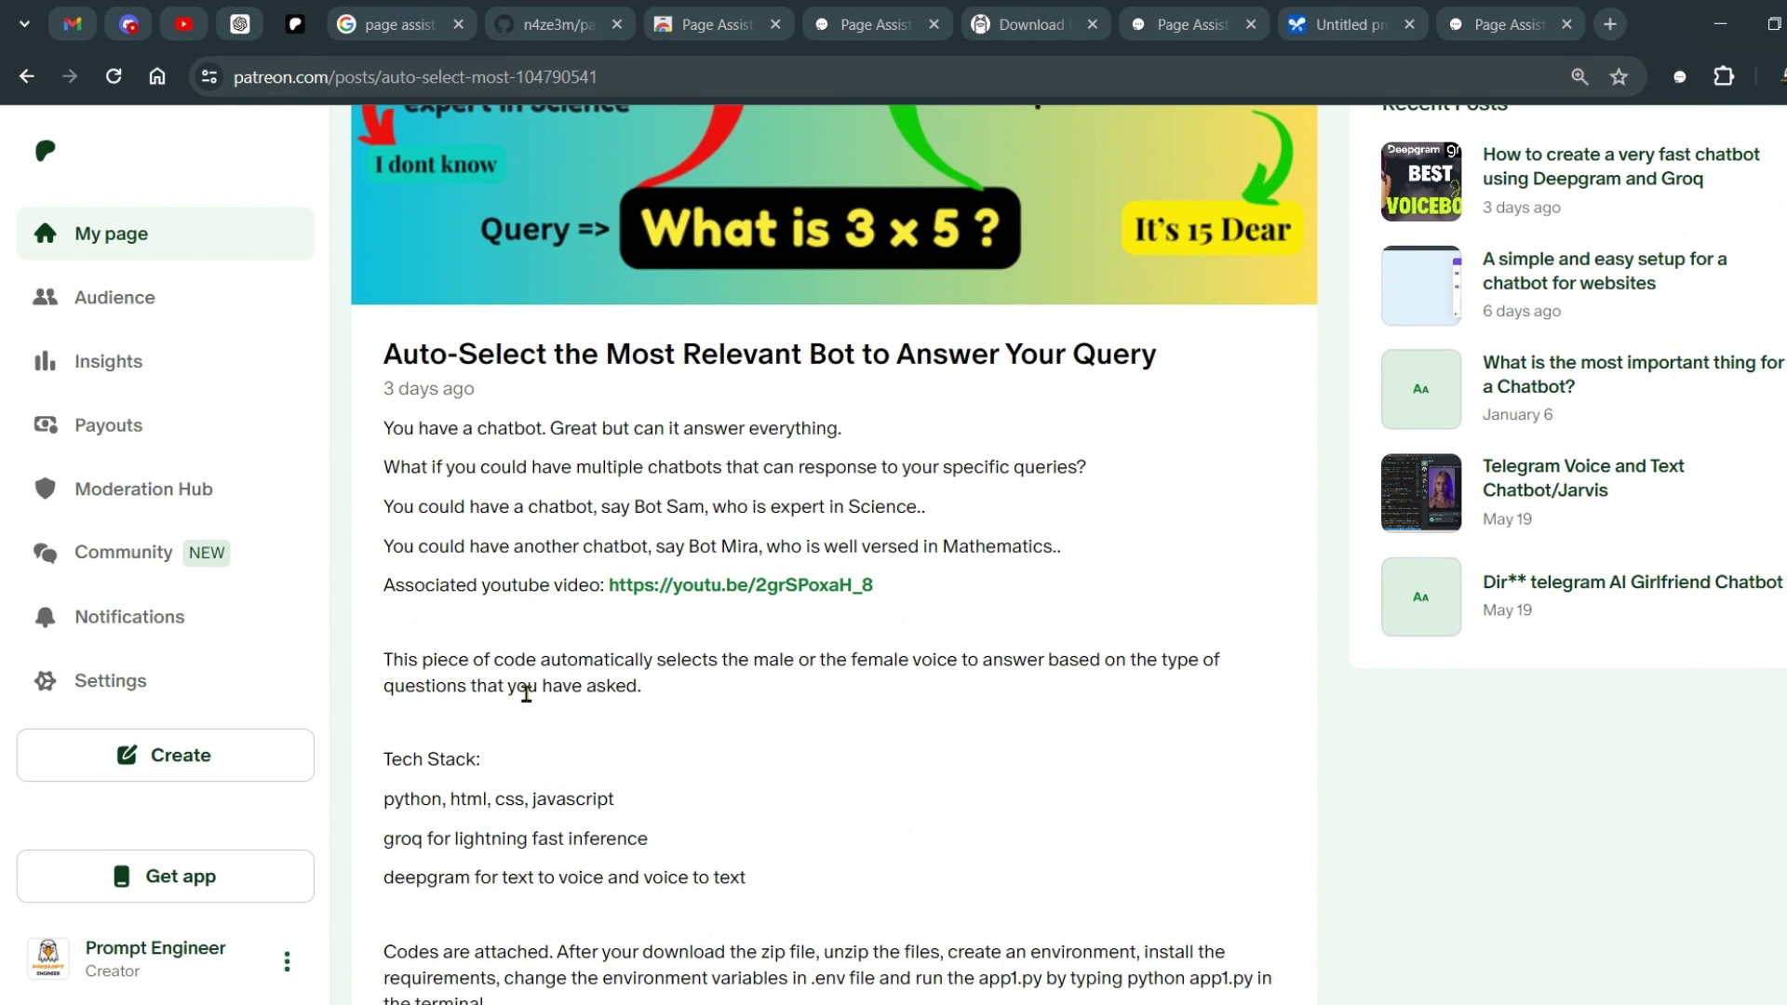
{"action": "scroll", "coordinate": [716, 563], "scroll_direction": "down", "scroll_amount": 3}
{"action": "left_click_drag", "start_coordinate": [401, 602], "coordinate": [586, 610]}
{"action": "left_click_drag", "start_coordinate": [412, 633], "coordinate": [629, 668]}
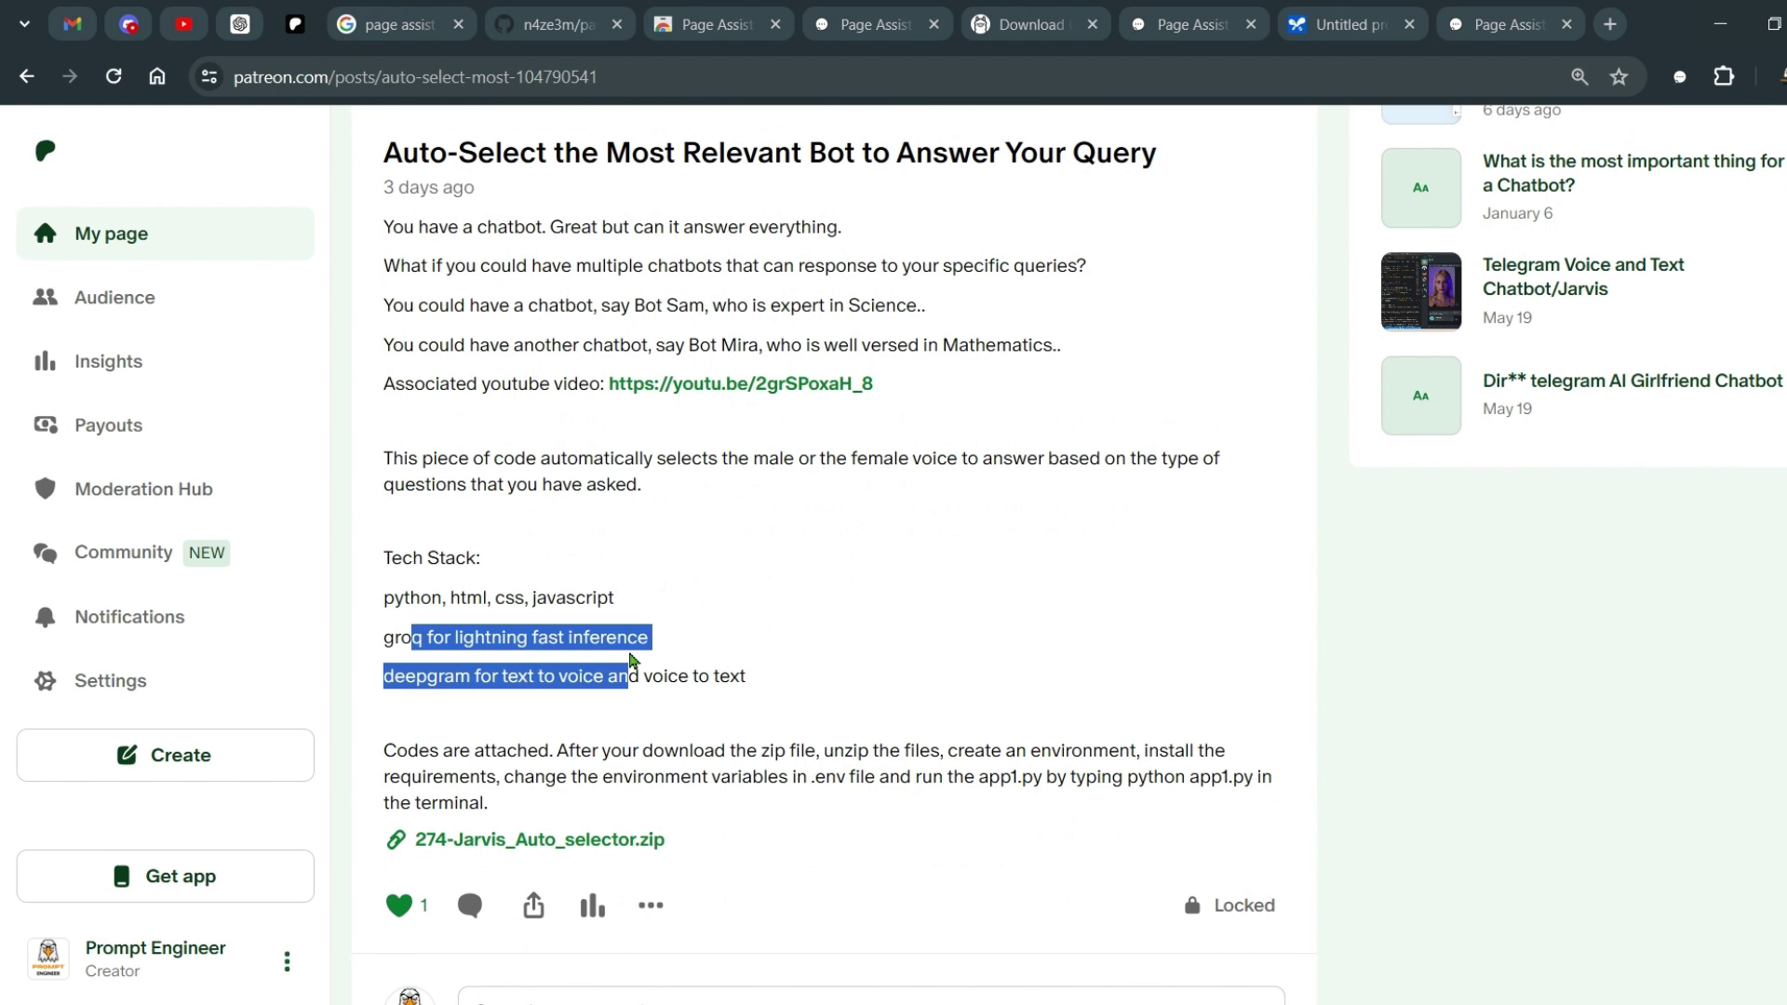
{"action": "left_click", "coordinate": [768, 756]}
{"action": "left_click_drag", "start_coordinate": [955, 782], "coordinate": [618, 411]}
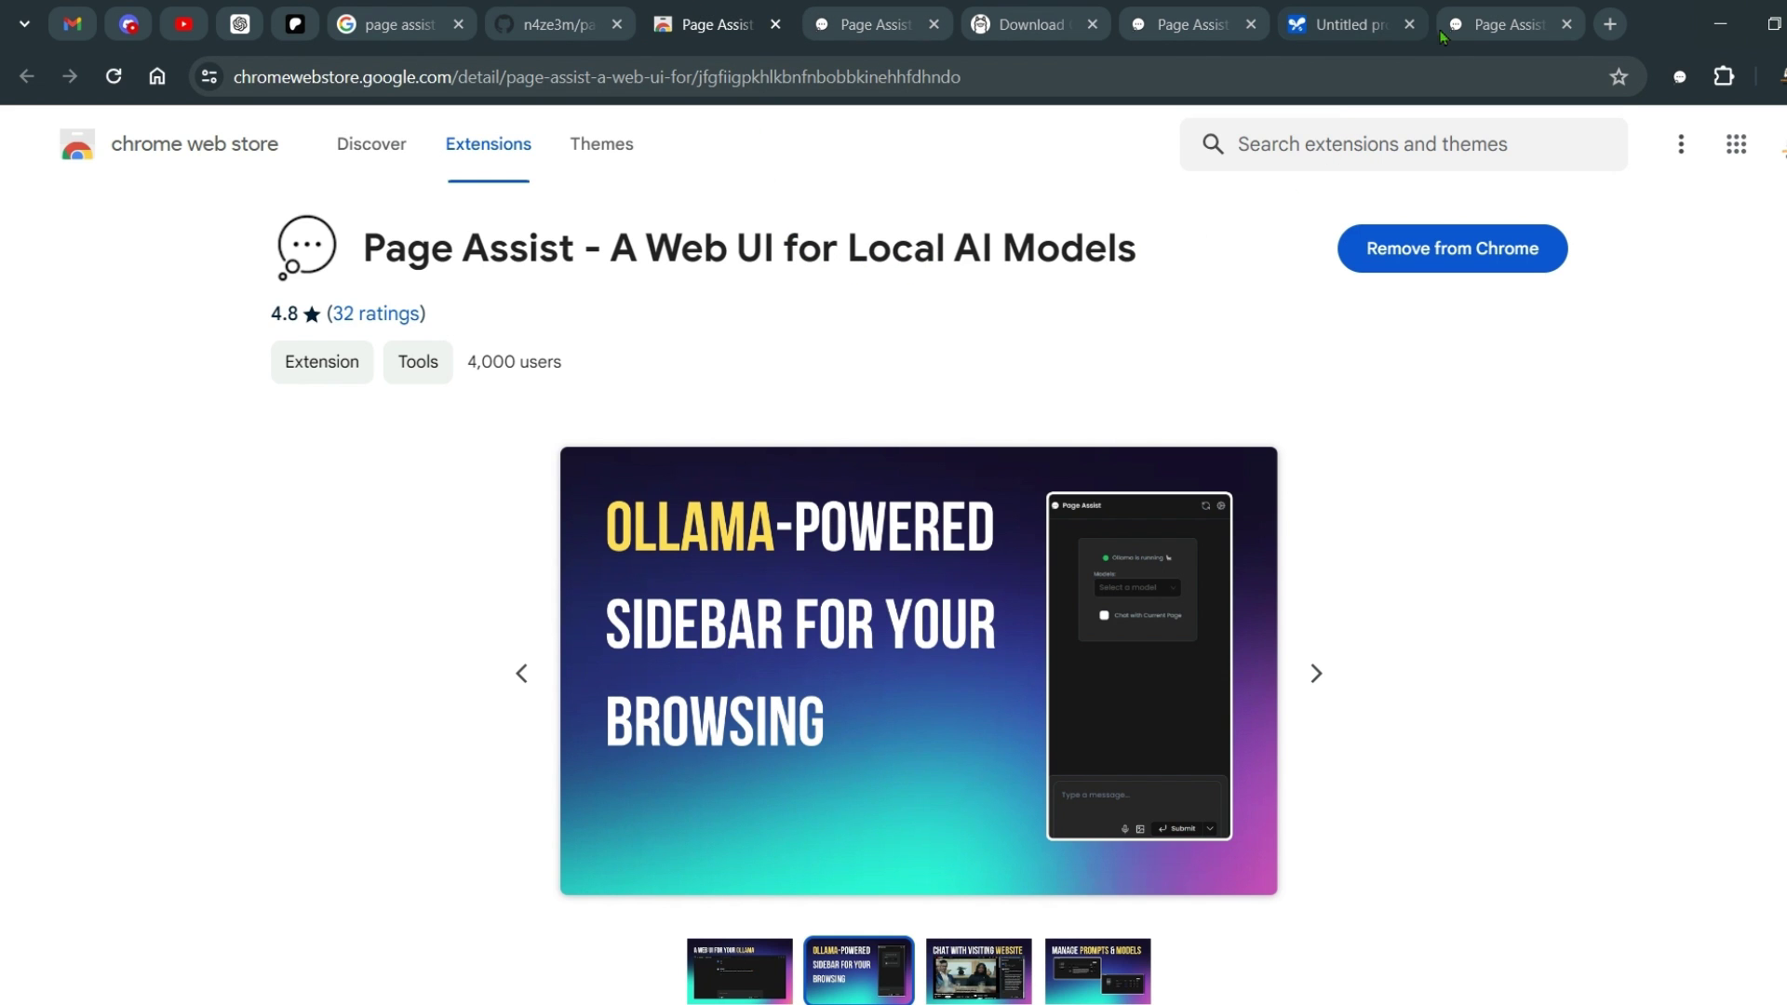
- Return to the Page Assist chat, clear the text highlight and review the tech stack answer and its source links
{"action": "left_click", "coordinate": [1494, 13]}
{"action": "scroll", "coordinate": [1164, 968], "scroll_direction": "down", "scroll_amount": 1}
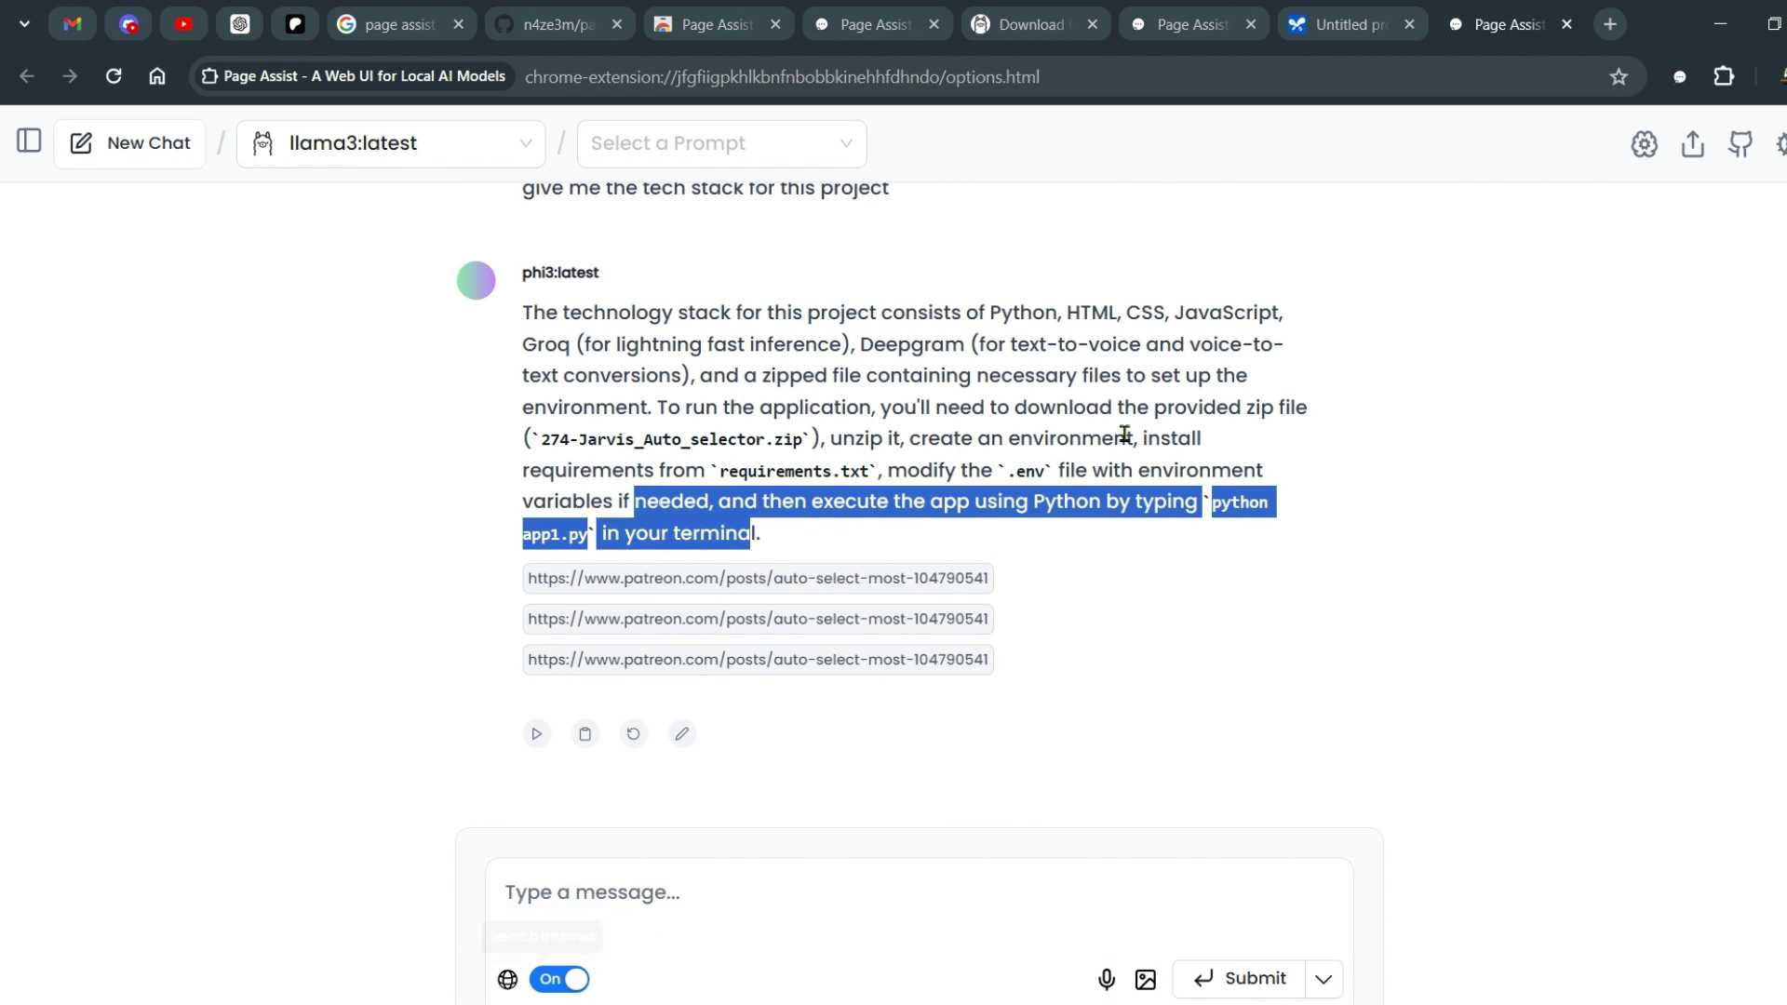
{"action": "left_click", "coordinate": [1124, 386]}
{"action": "scroll", "coordinate": [1284, 443], "scroll_direction": "up", "scroll_amount": 1}
{"action": "scroll", "coordinate": [1268, 445], "scroll_direction": "down", "scroll_amount": 1}
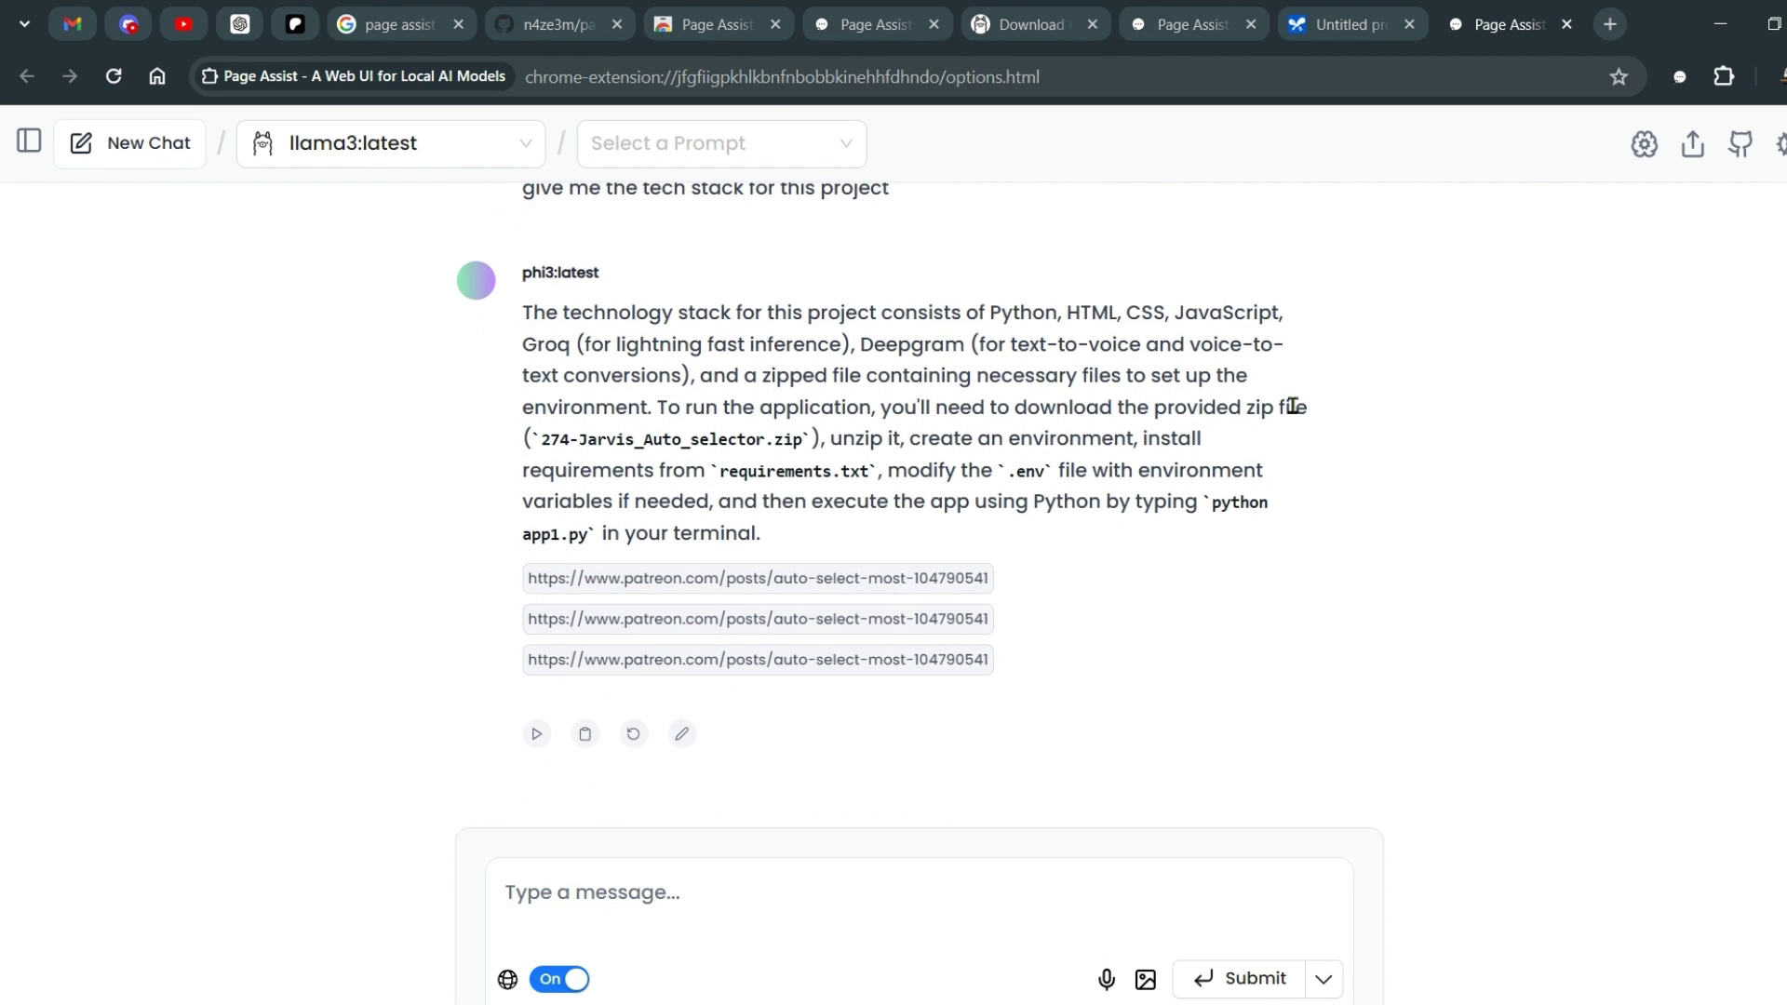
{"action": "scroll", "coordinate": [1268, 403], "scroll_direction": "up", "scroll_amount": 1}
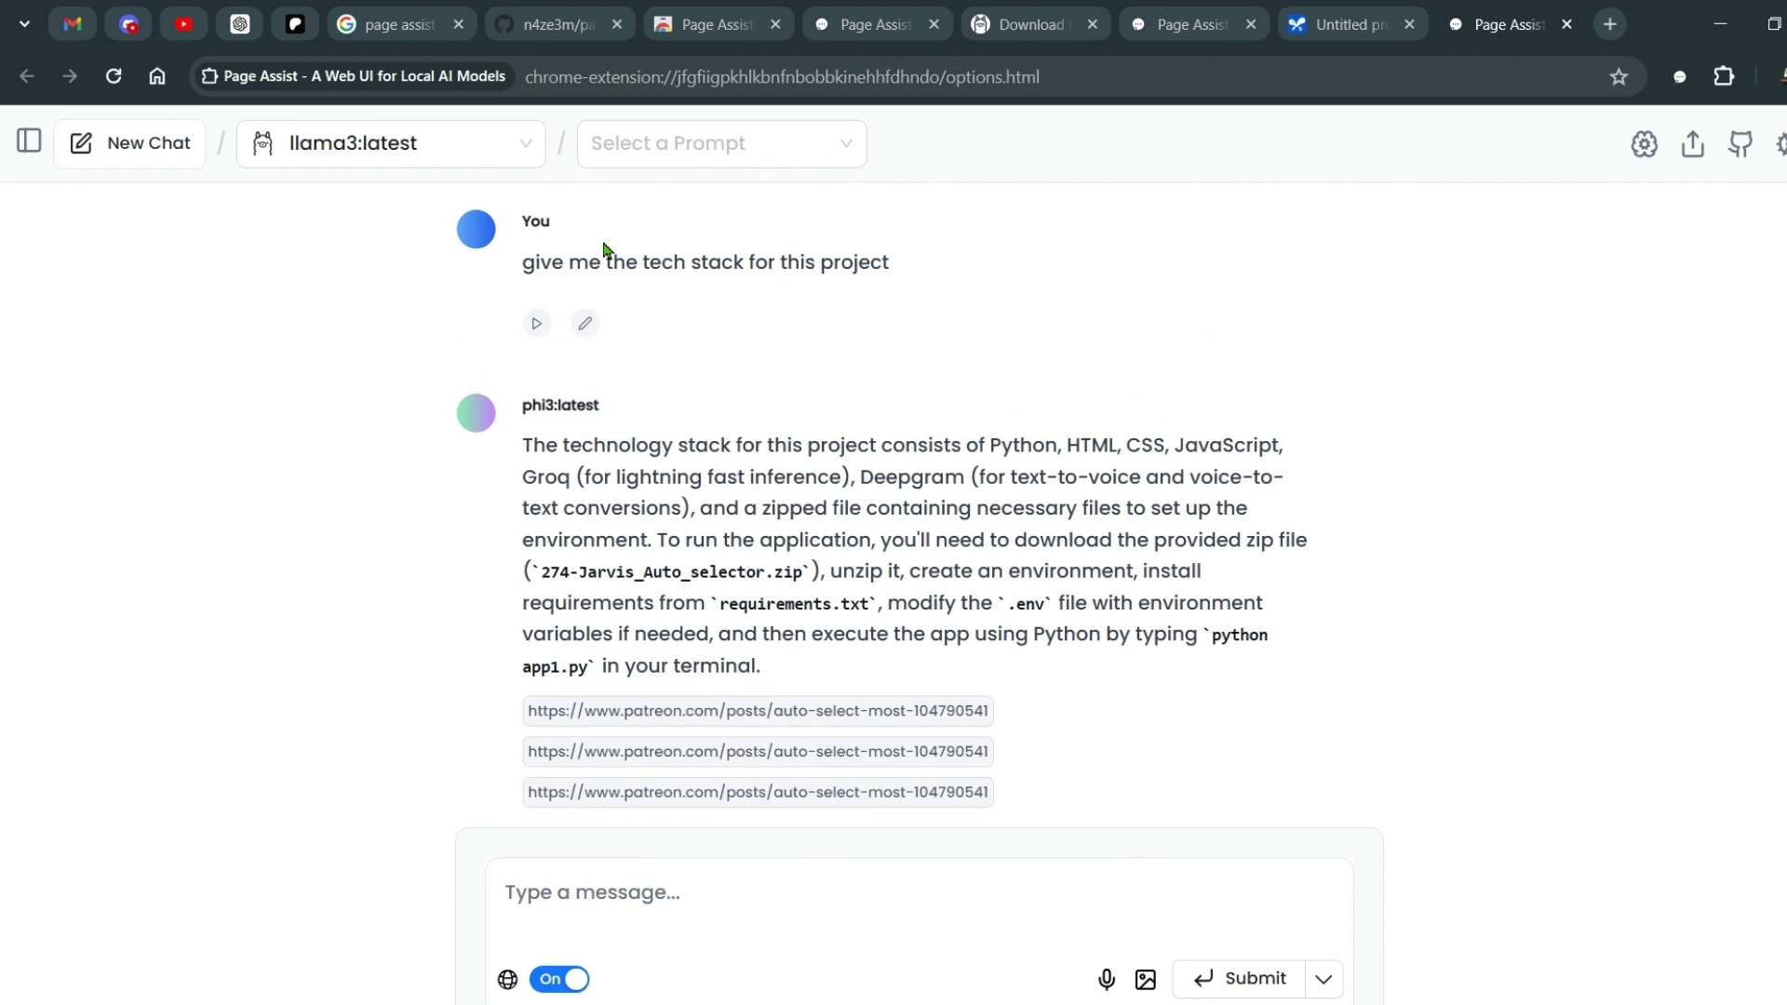
- Open the chat's model list and look through the available local models
{"action": "left_click", "coordinate": [441, 141]}
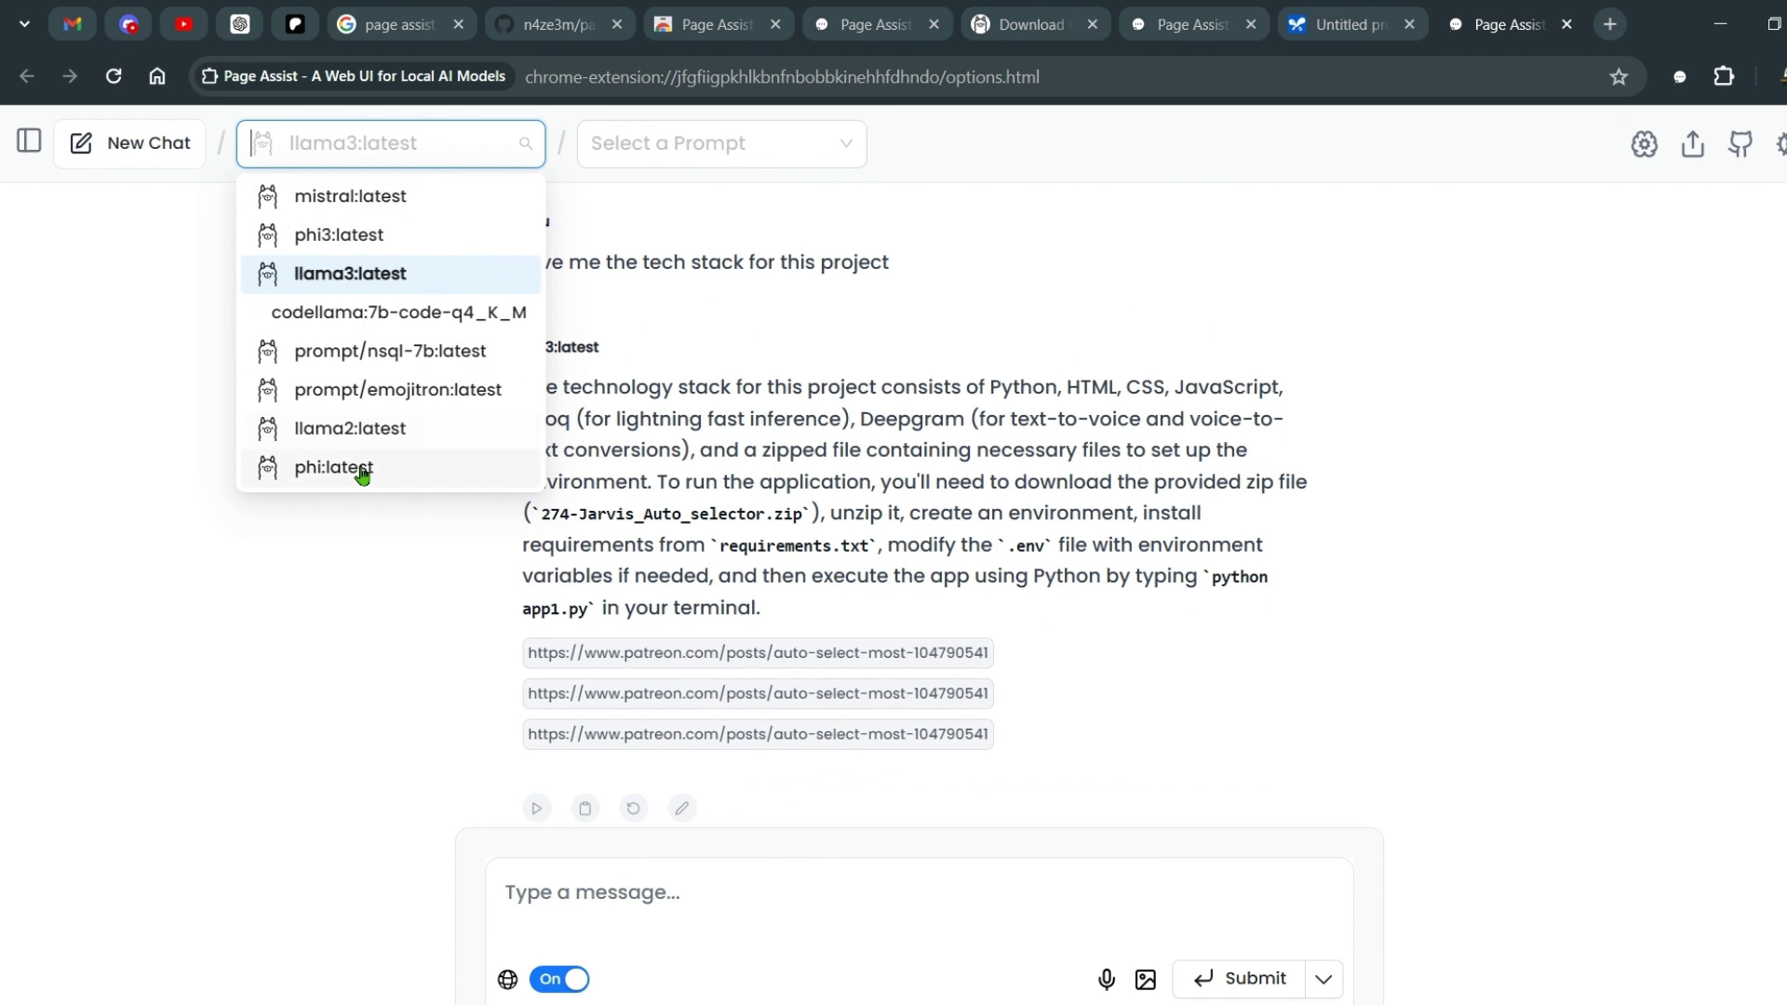
{"action": "scroll", "coordinate": [362, 470], "scroll_direction": "down", "scroll_amount": 1}
{"action": "scroll", "coordinate": [414, 419], "scroll_direction": "up", "scroll_amount": 1}
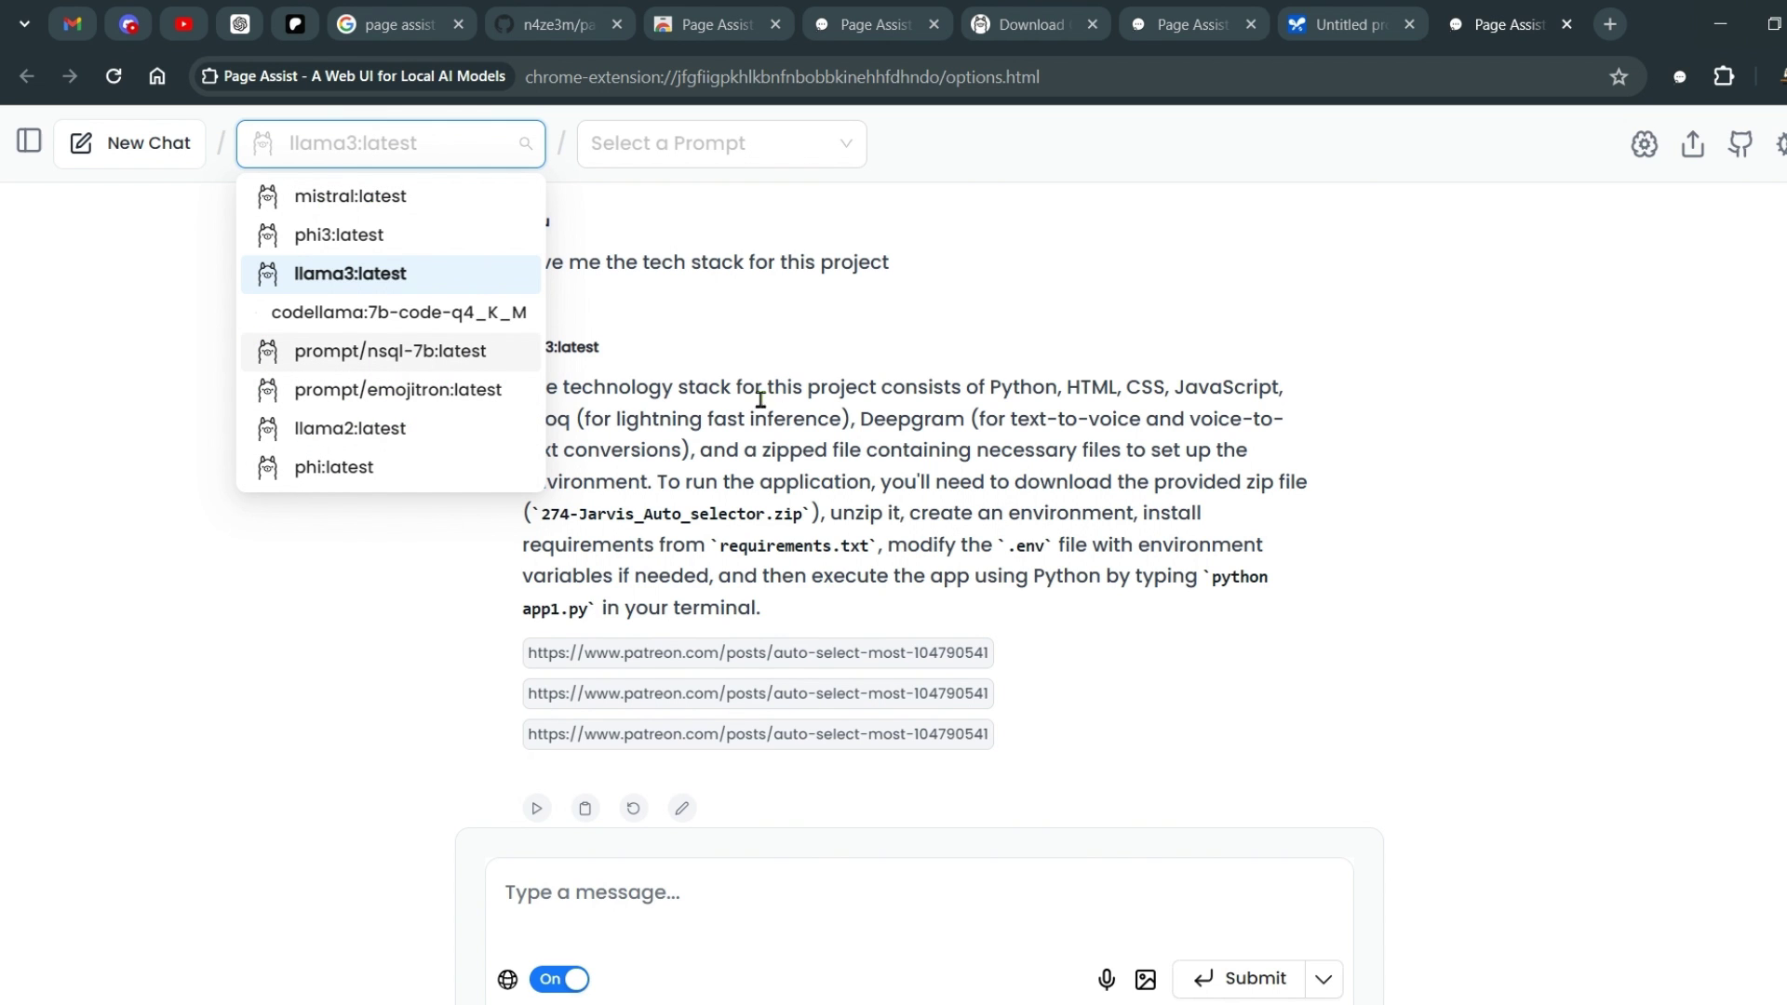
- Close the model list by highlighting the tech stack answer, and switch to the page-assist GitHub repository's README
{"action": "left_click_drag", "start_coordinate": [619, 389], "coordinate": [963, 548]}
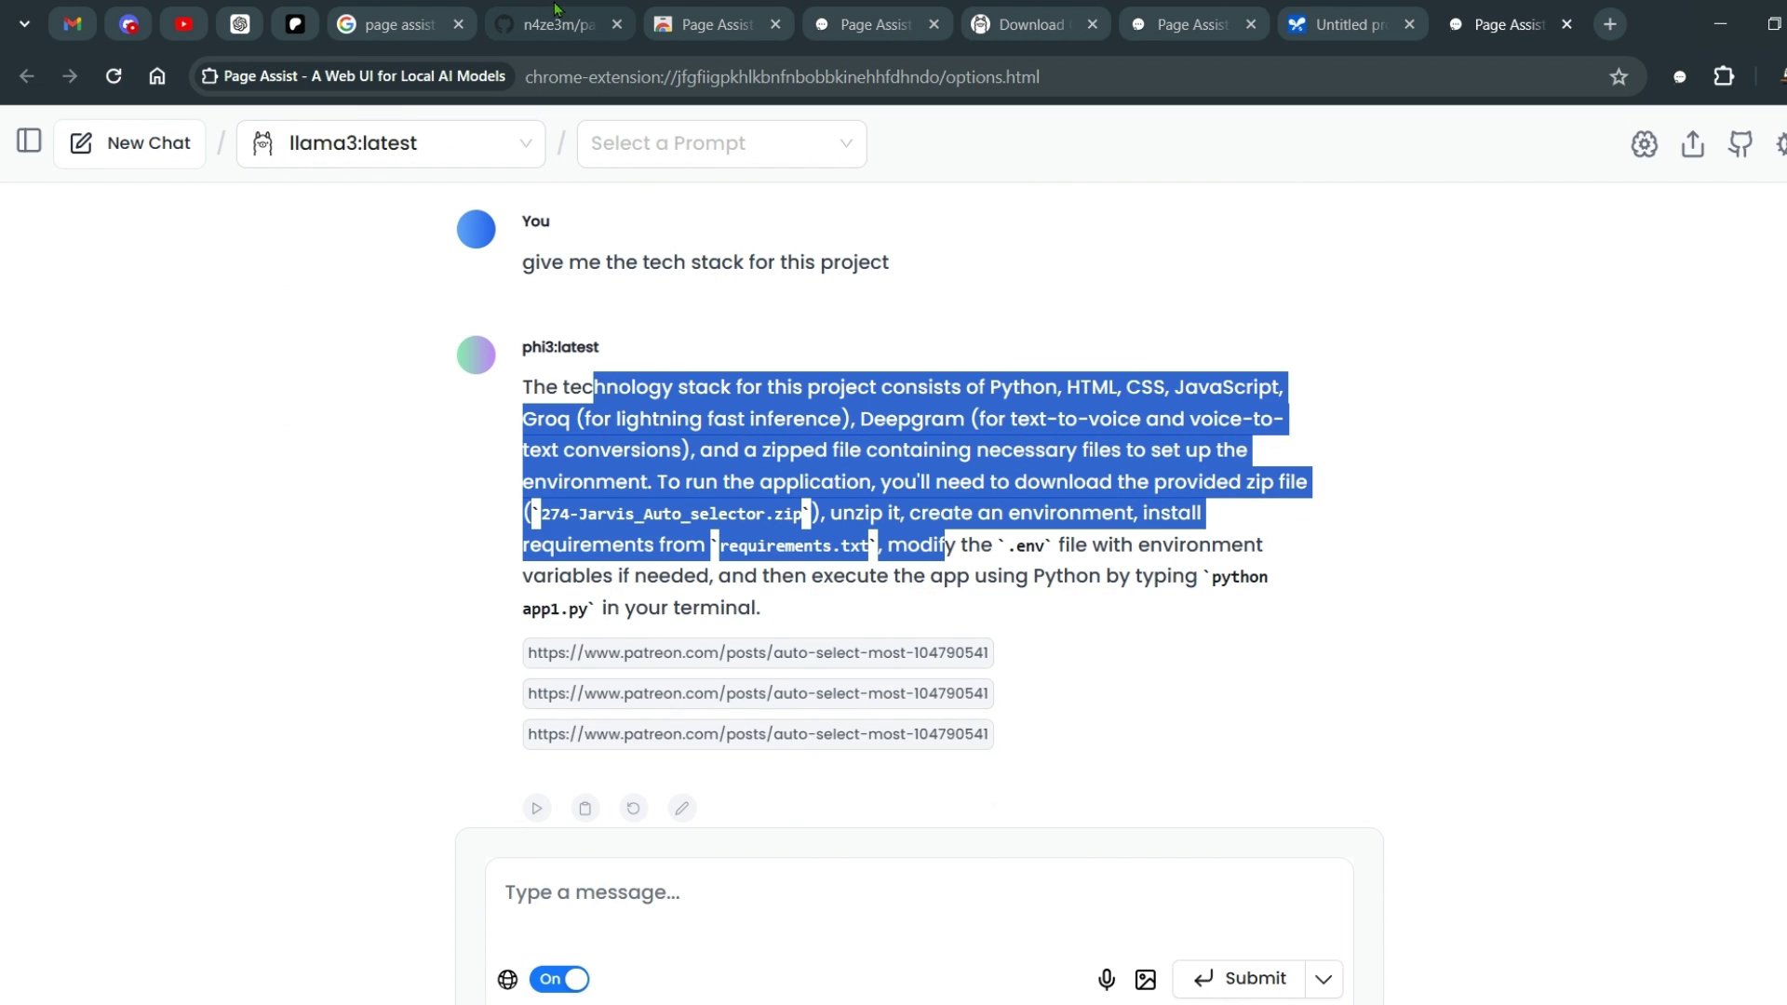
{"action": "left_click", "coordinate": [551, 9]}
{"action": "left_click", "coordinate": [703, 9]}
{"action": "left_click", "coordinate": [555, 11]}
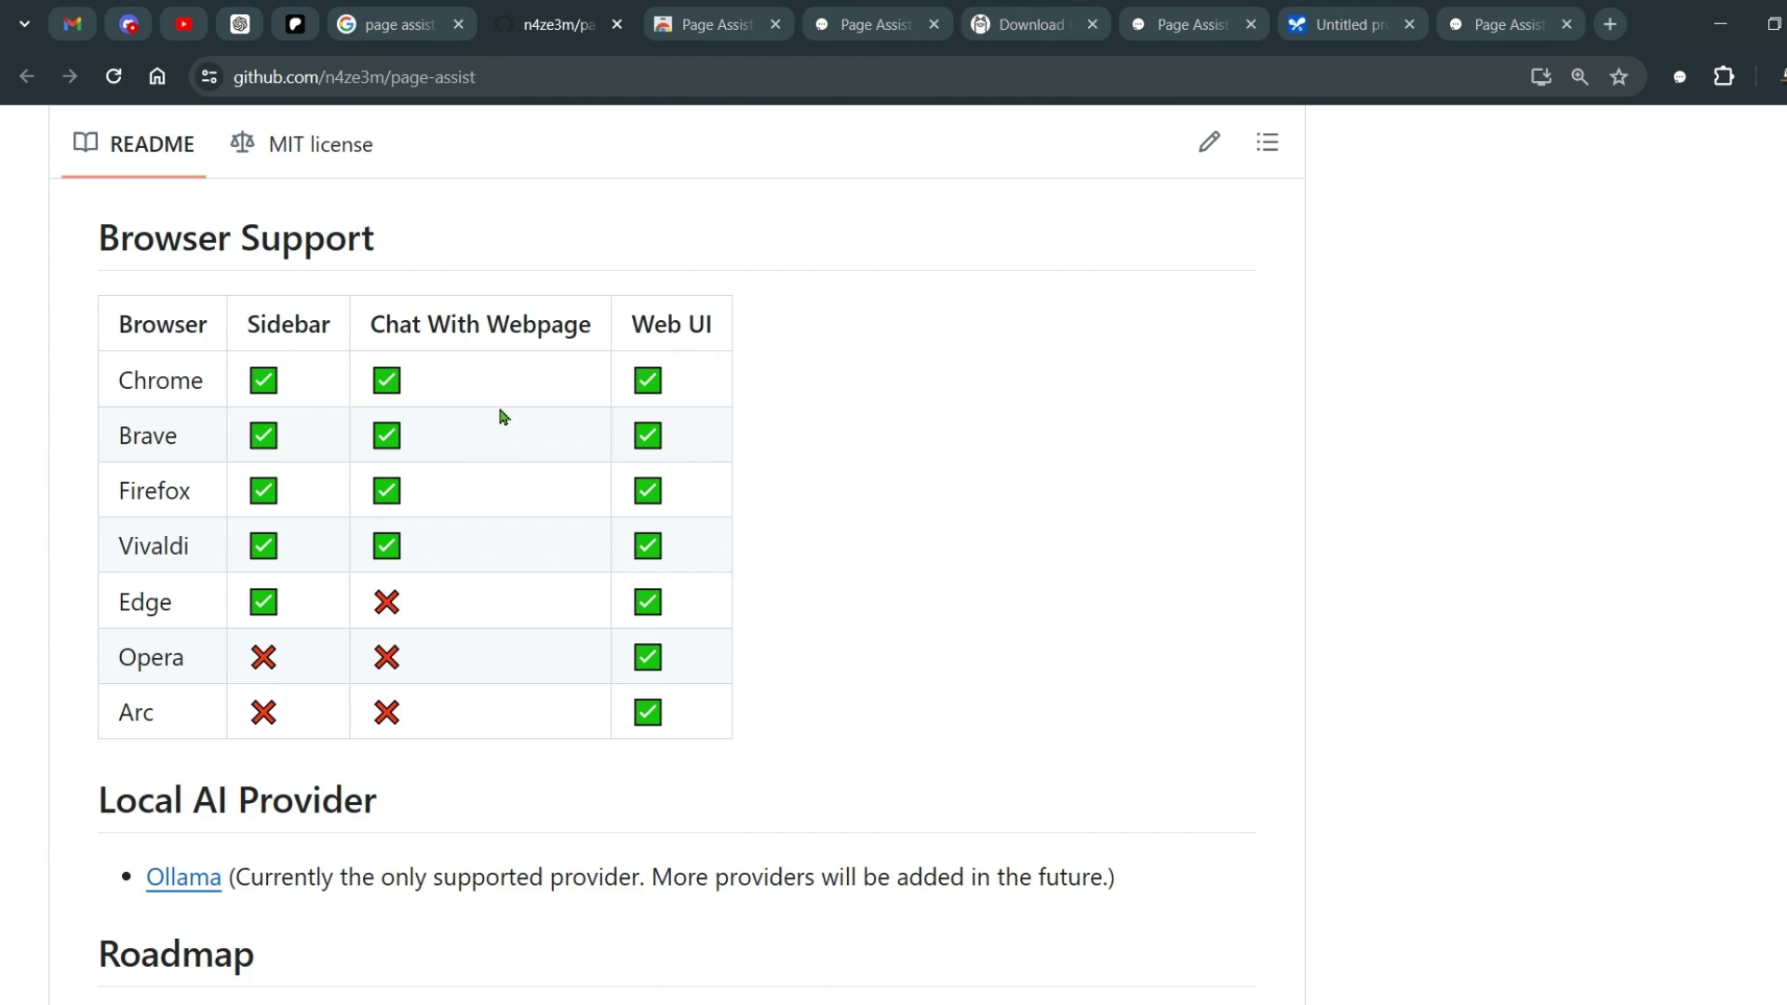
- Highlight the Browser Support table's column headings from Browser to Chat With Webpage, clear the highlight and return to the start of the repository page
{"action": "left_click_drag", "start_coordinate": [131, 324], "coordinate": [611, 321]}
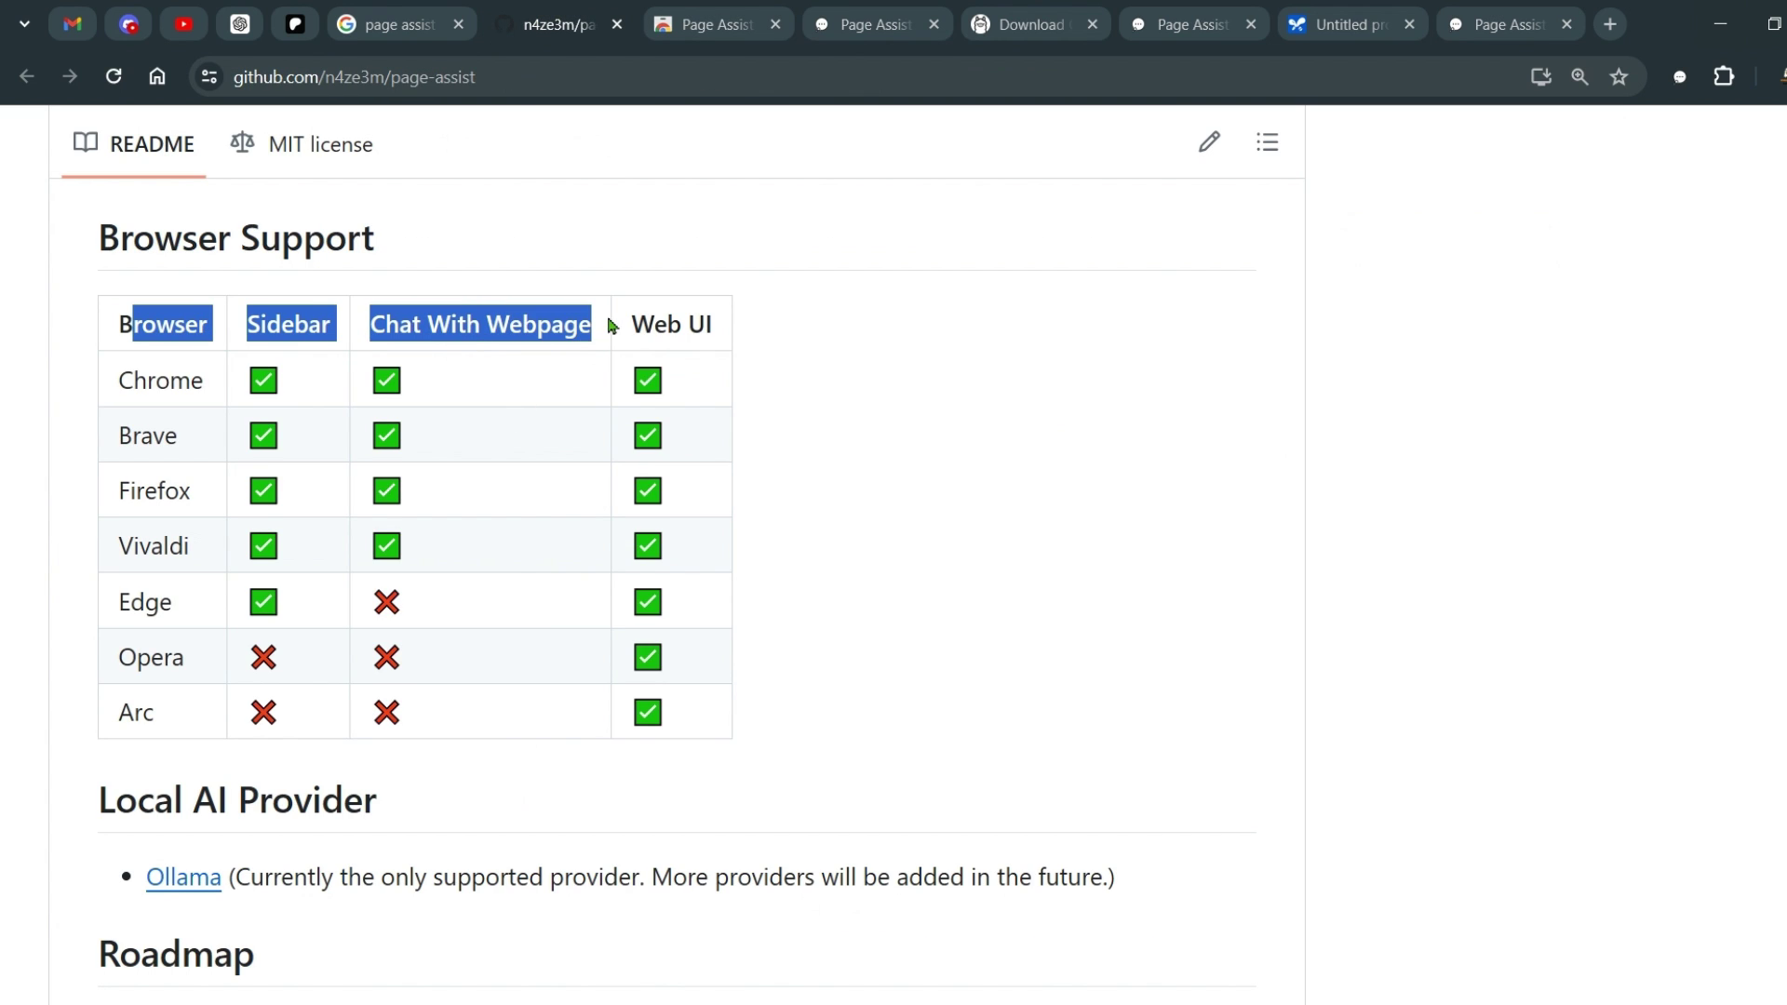
{"action": "left_click", "coordinate": [693, 321]}
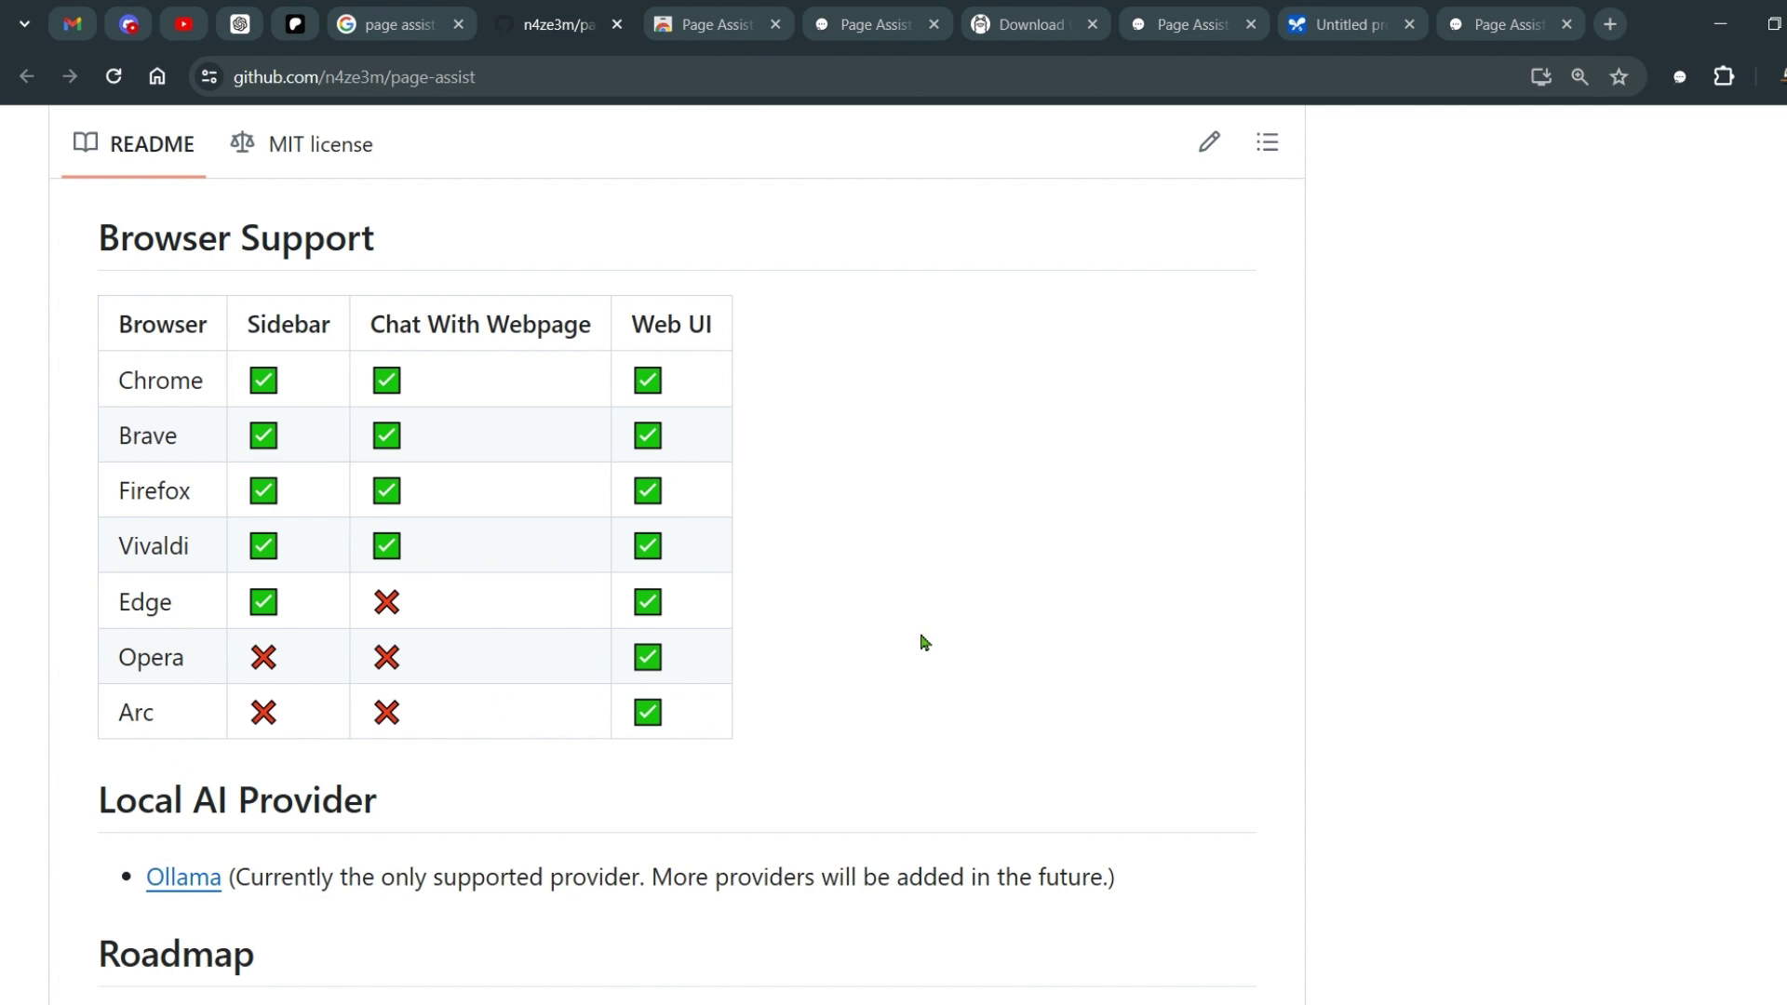
{"action": "scroll", "coordinate": [1146, 610], "scroll_direction": "down", "scroll_amount": 4}
{"action": "key", "text": "Home"}
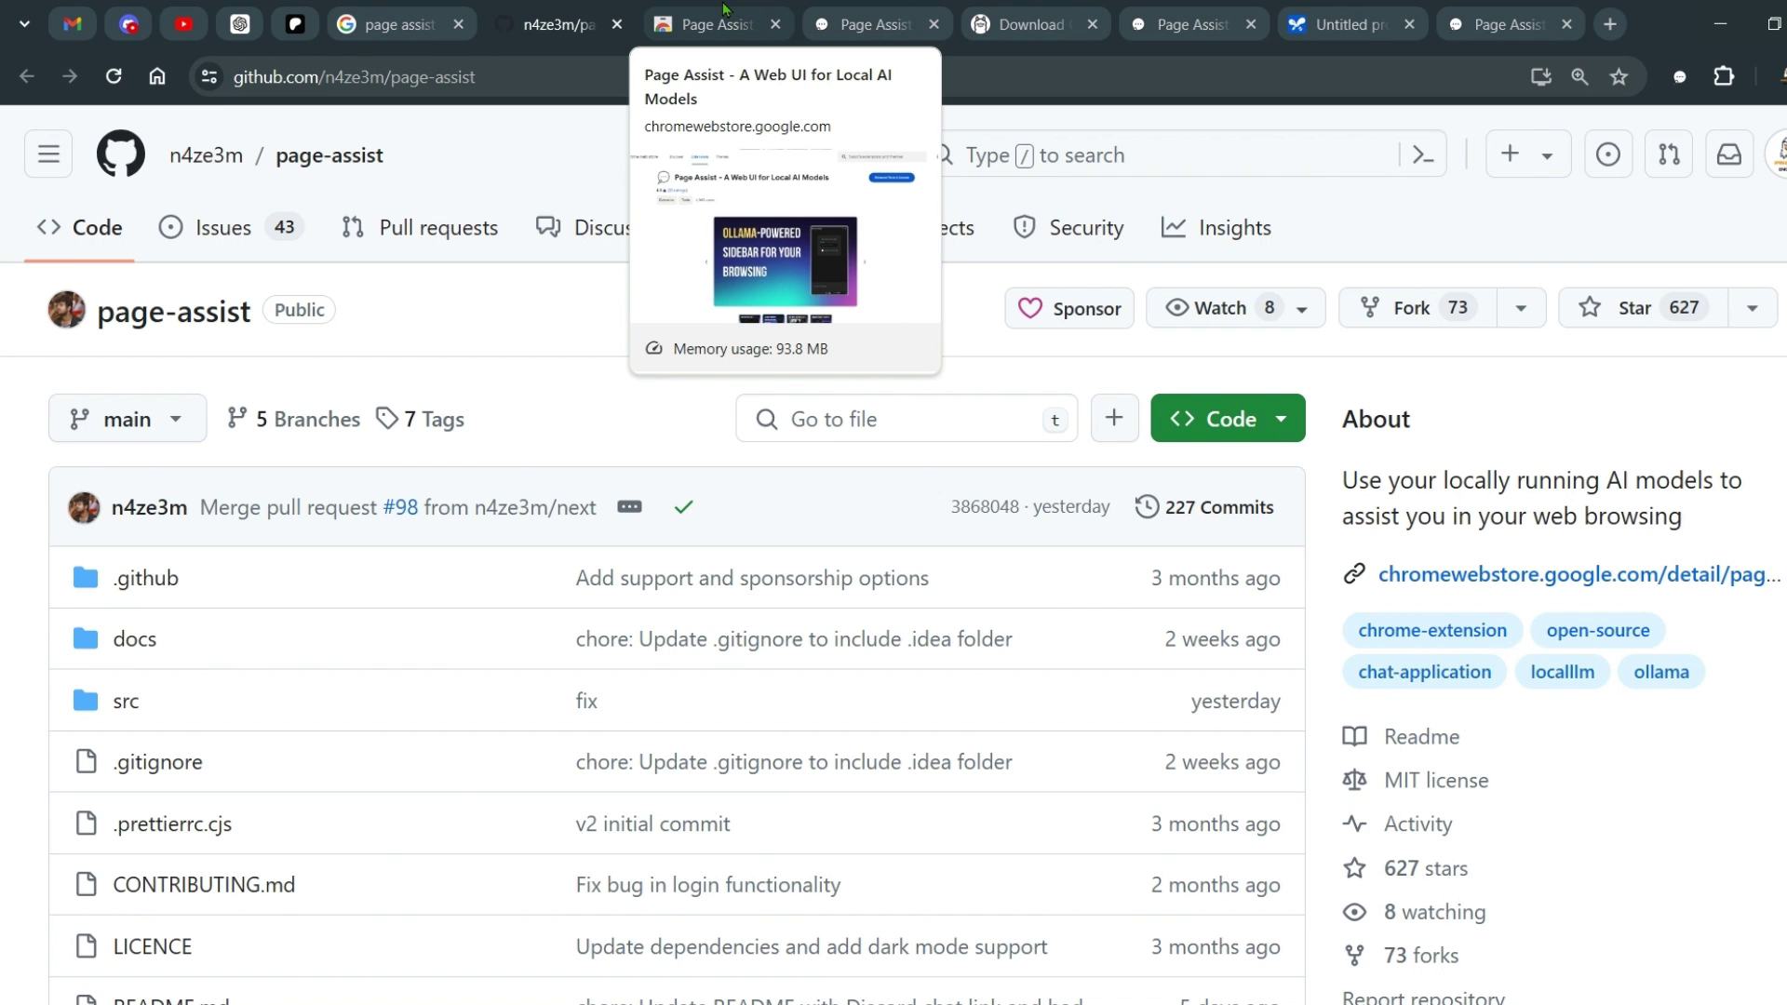
- Return to the Patreon post "Auto-Select the Most Relevant Bot to Answer Your Query", clear its text highlight and view its header image
{"action": "left_click", "coordinate": [295, 24]}
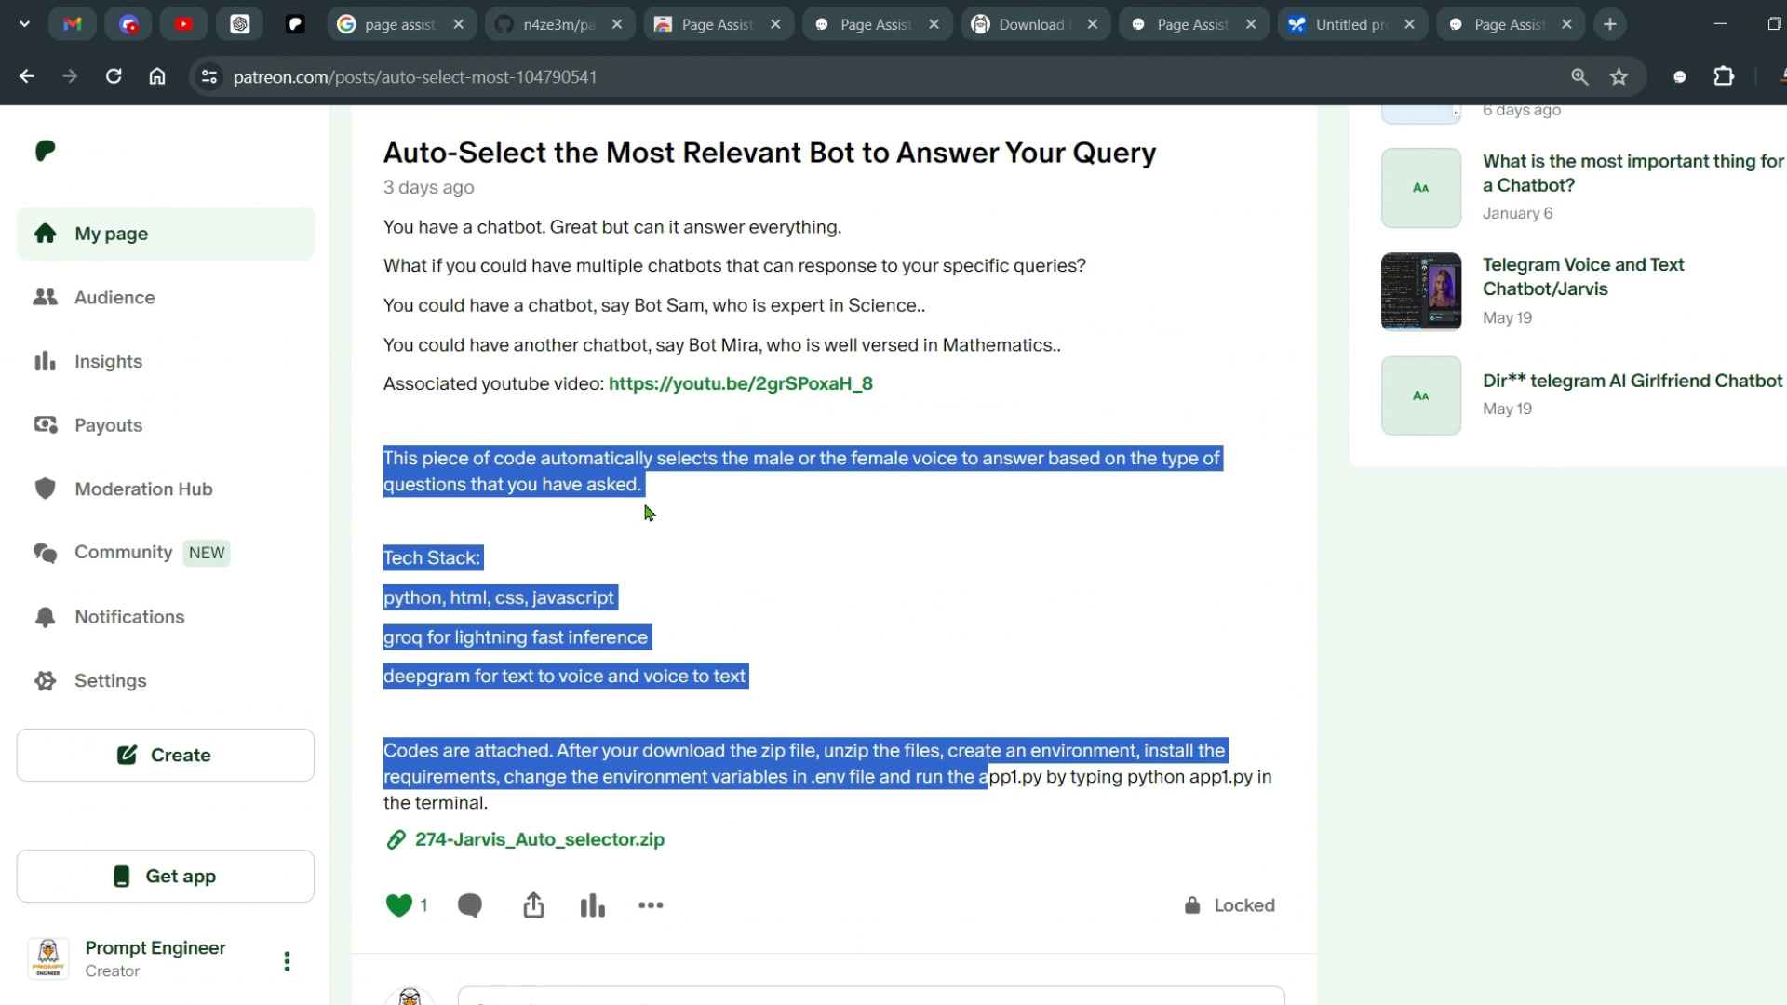
{"action": "scroll", "coordinate": [834, 594], "scroll_direction": "up", "scroll_amount": 3}
{"action": "left_click", "coordinate": [740, 653]}
{"action": "scroll", "coordinate": [802, 662], "scroll_direction": "up", "scroll_amount": 2}
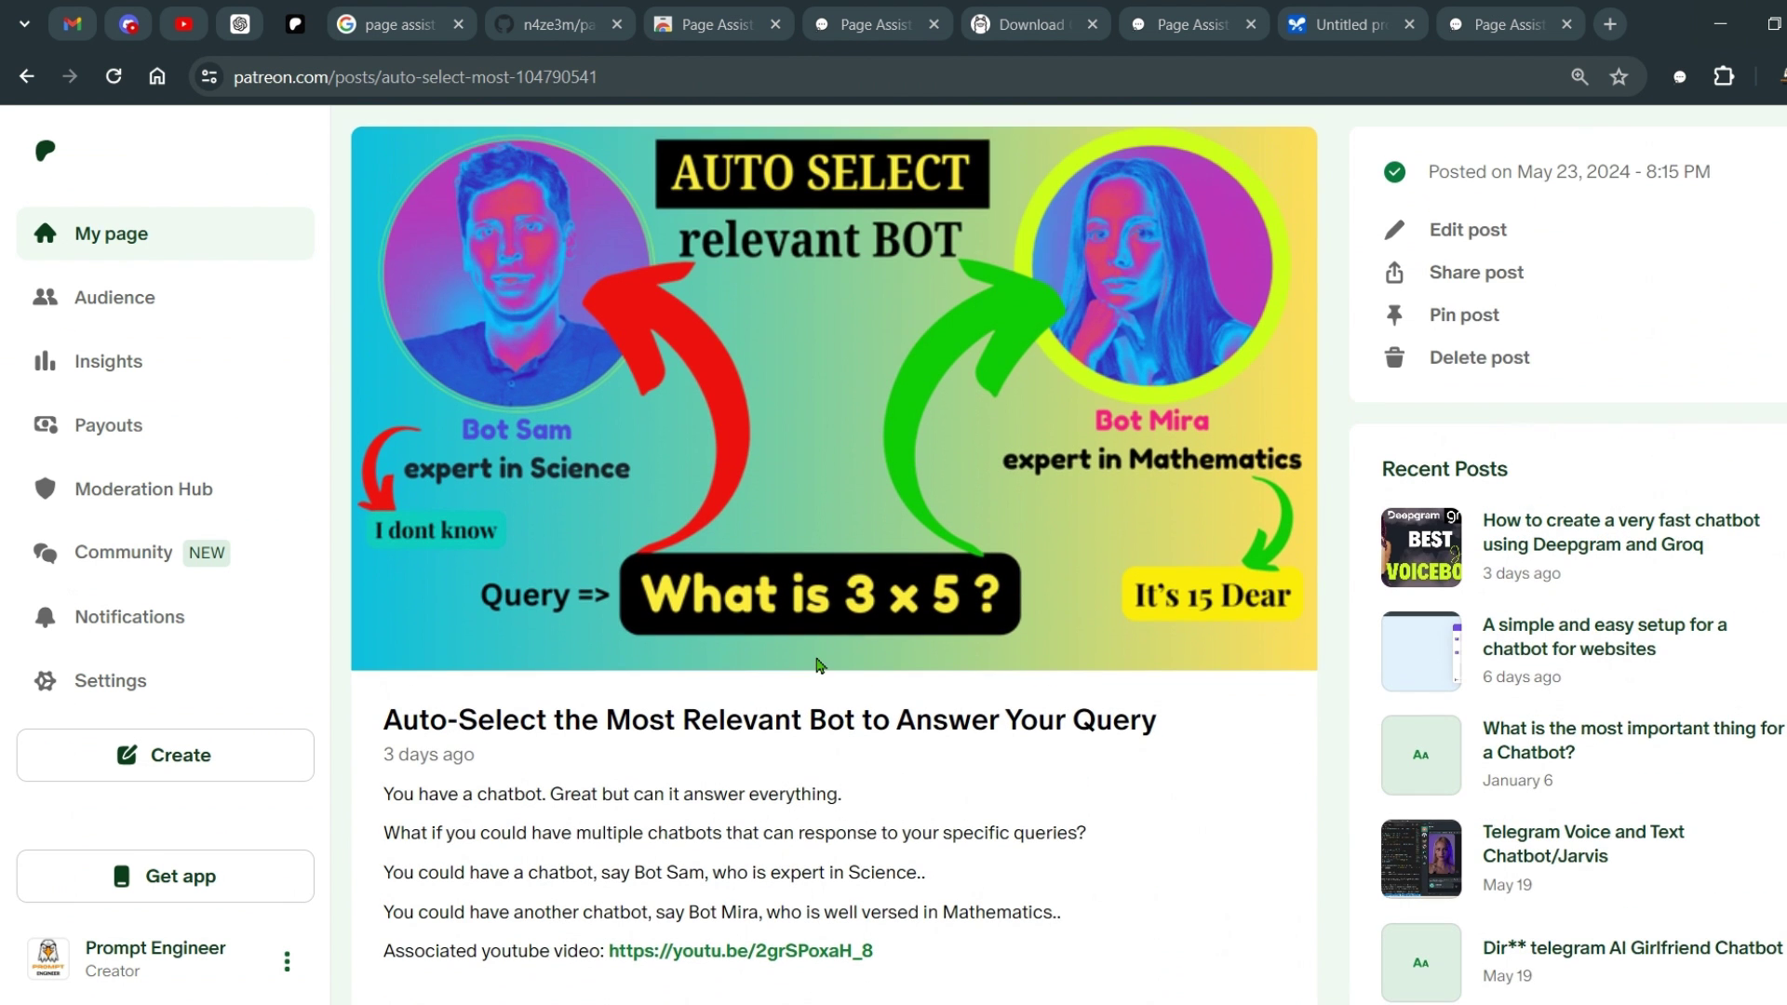